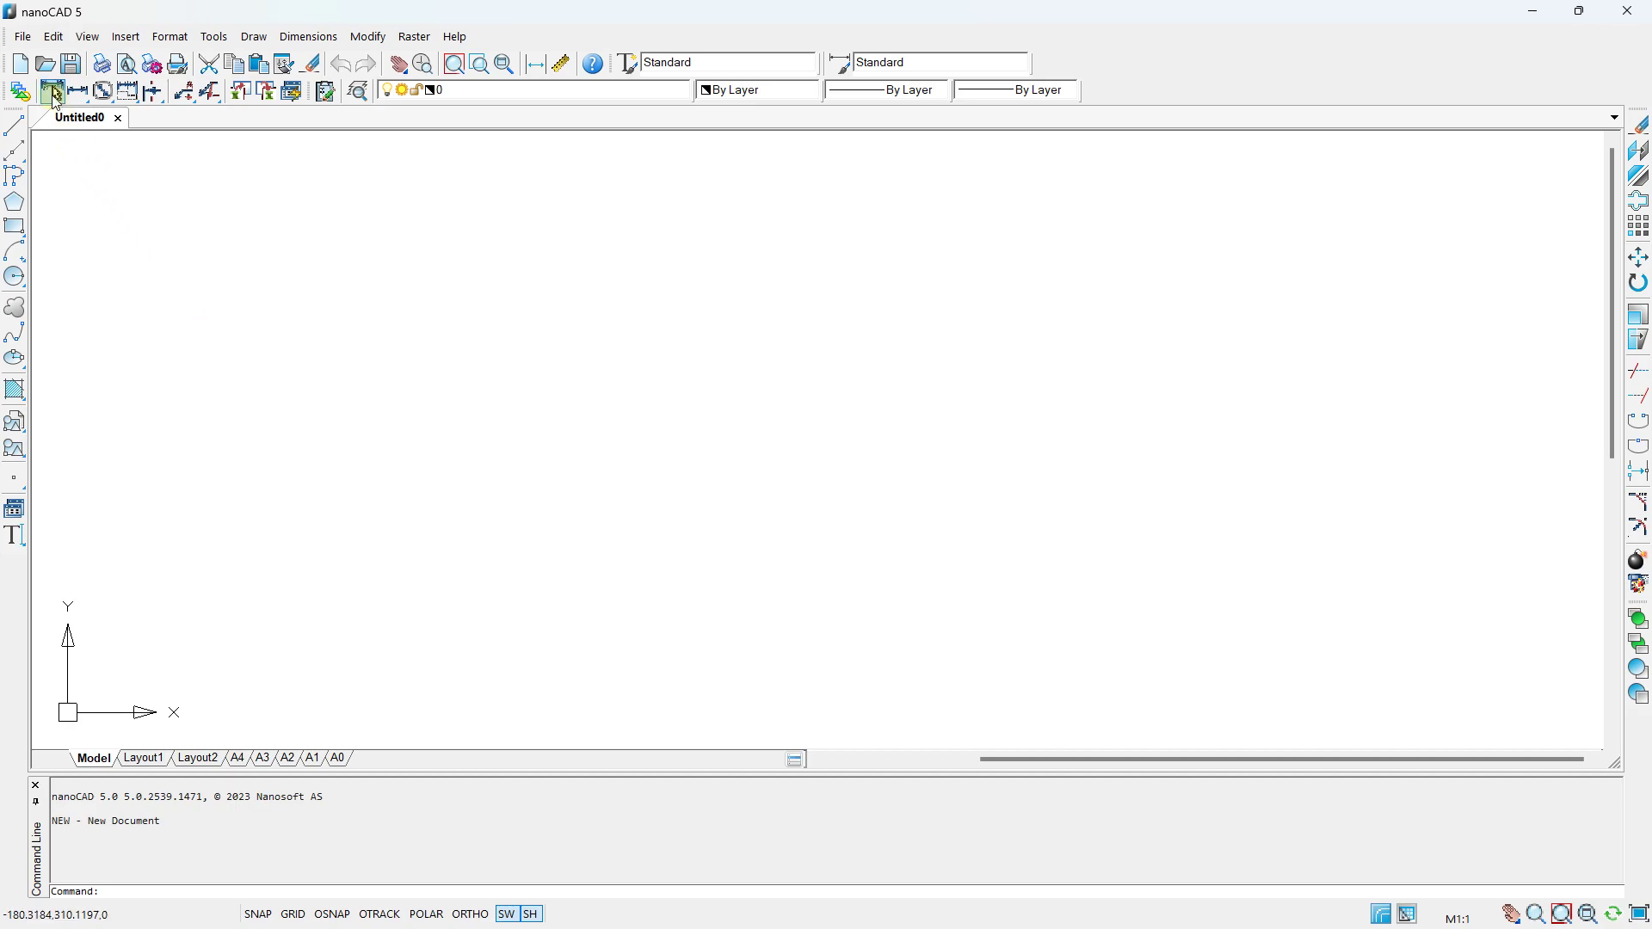
left_click(61, 36)
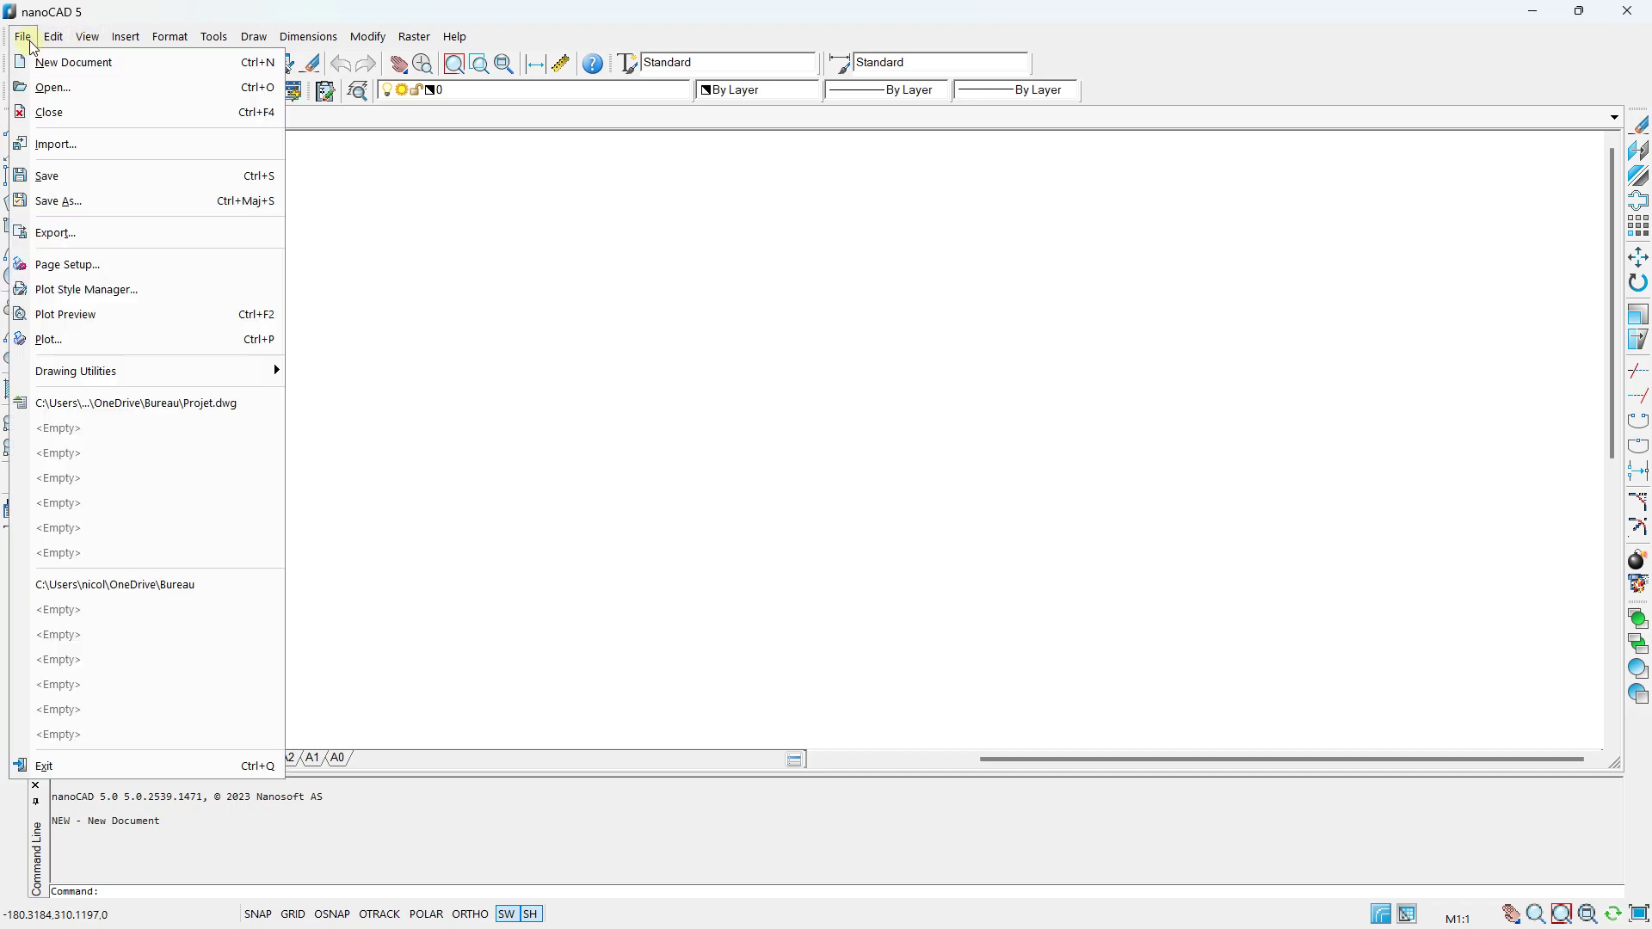
mouse_move(415, 41)
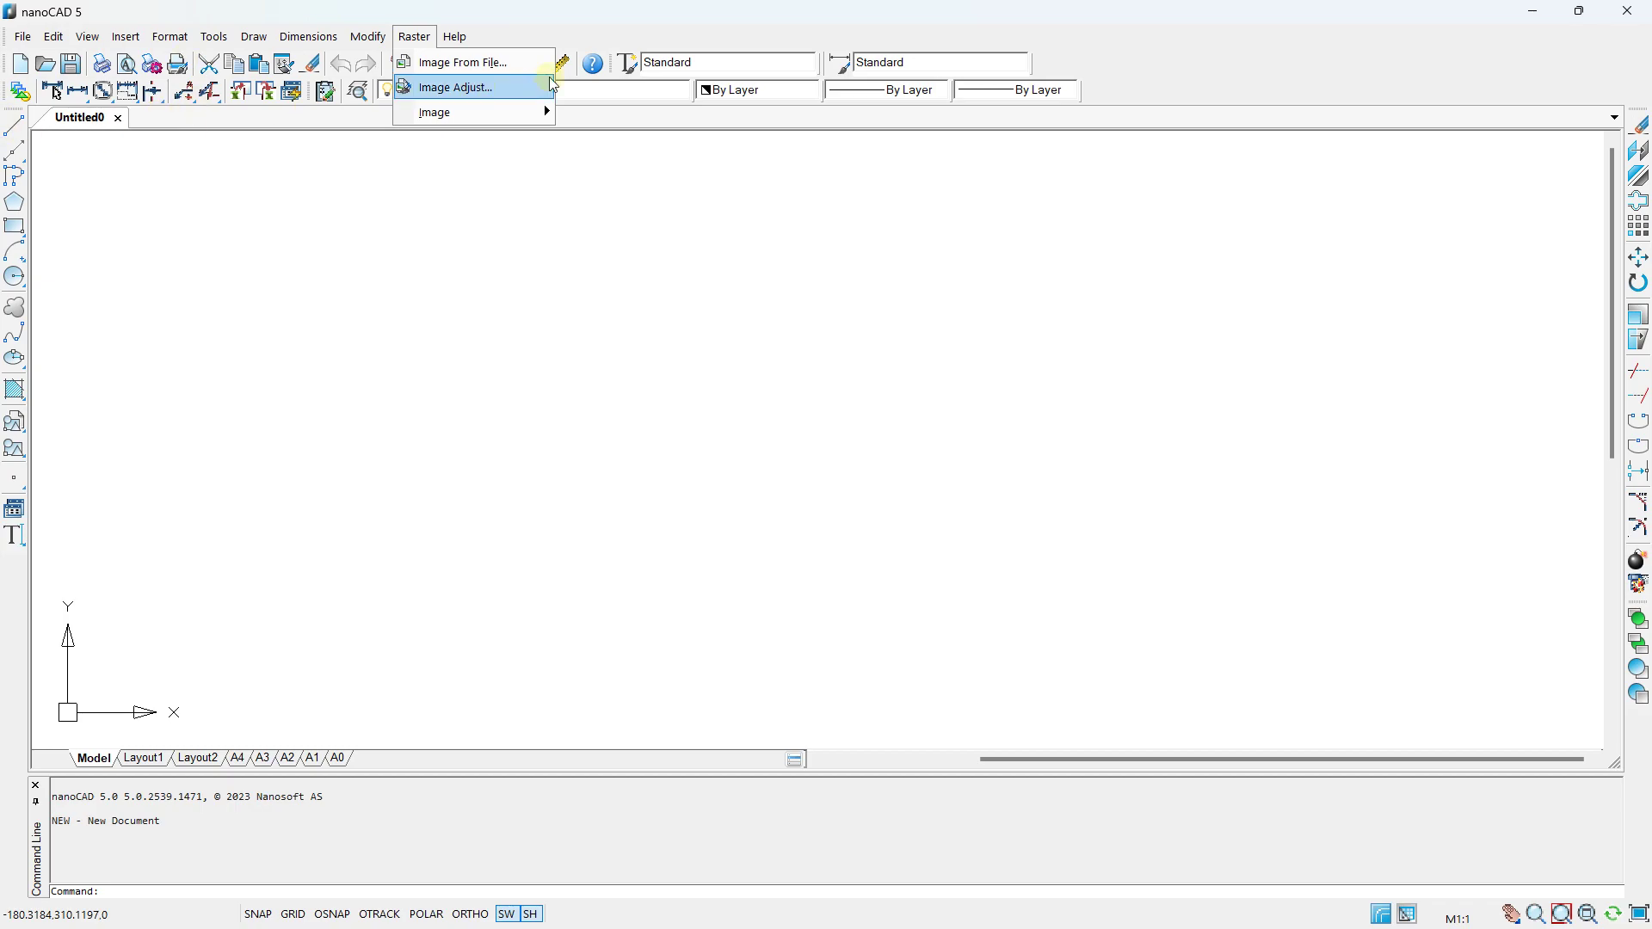
left_click(560, 43)
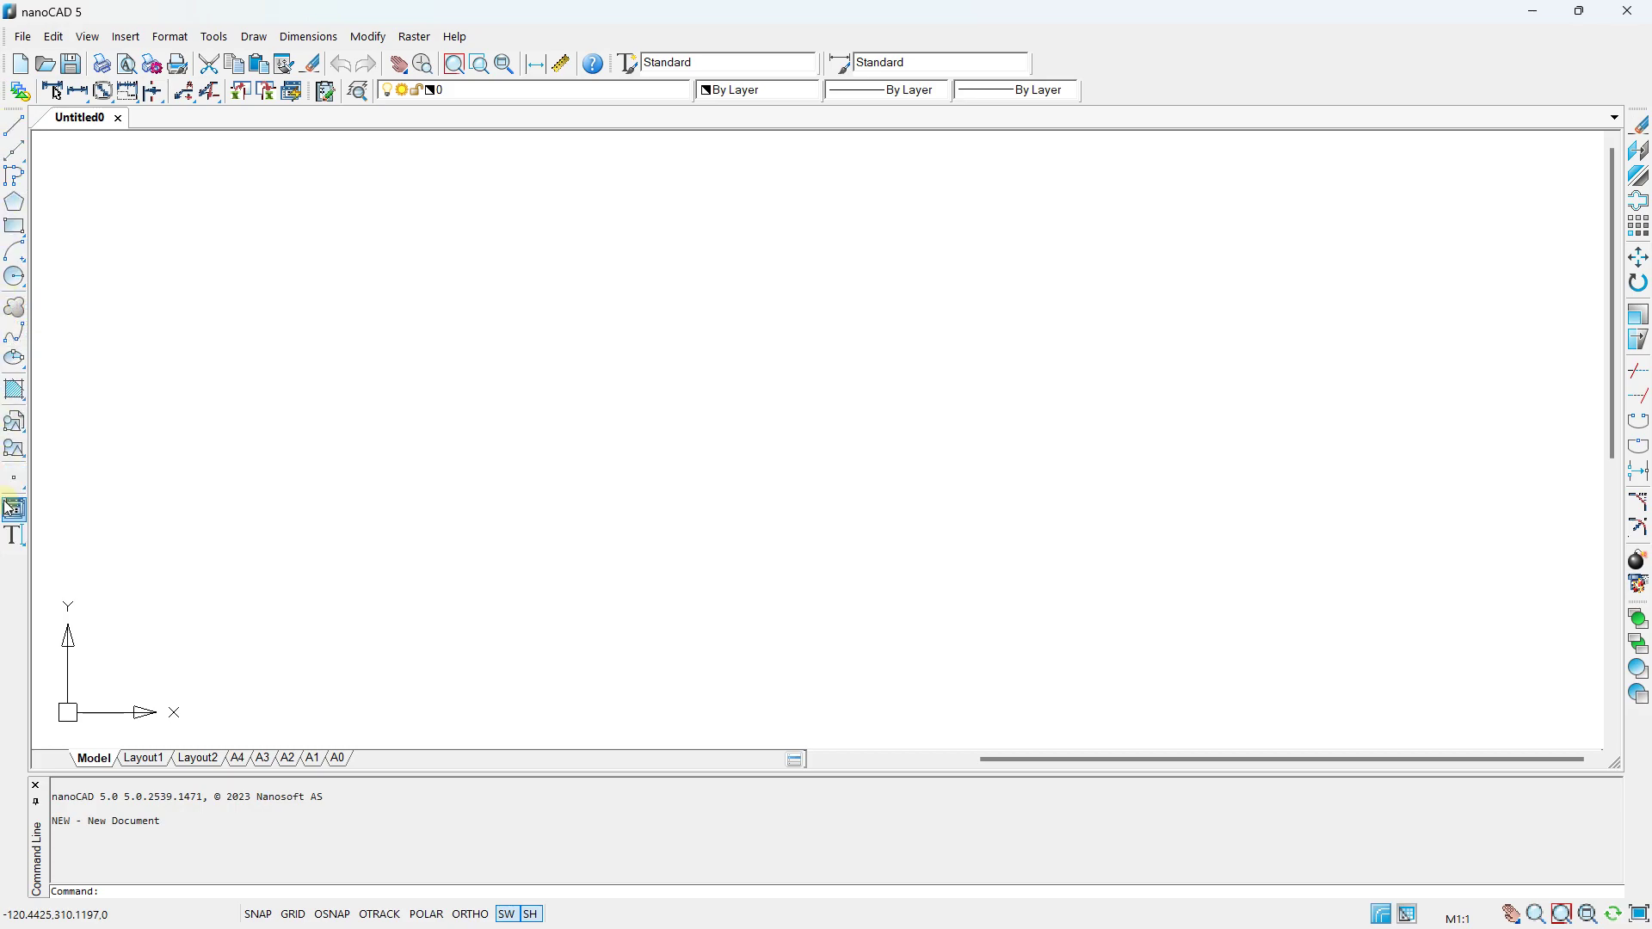
mouse_move(6, 230)
left_mouse_down()
mouse_move(38, 233)
mouse_move(14, 230)
mouse_move(19, 255)
left_mouse_up()
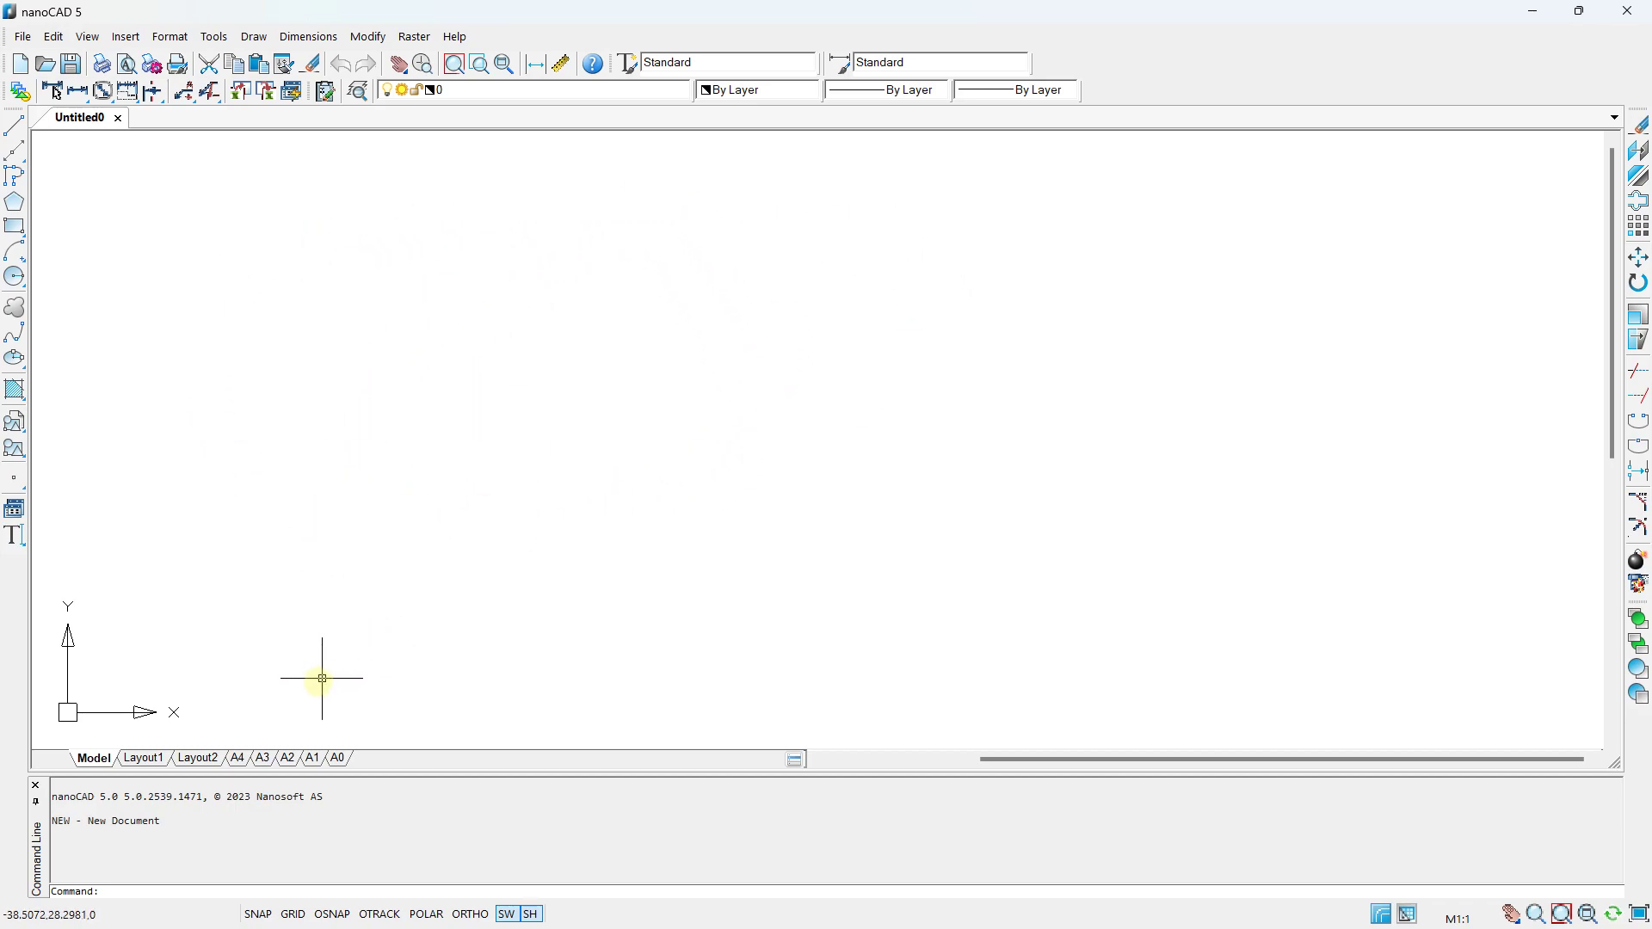
Show the grid, enable snap, and check the 10-unit grid spacing in Drafting Settings.
left_click(295, 914)
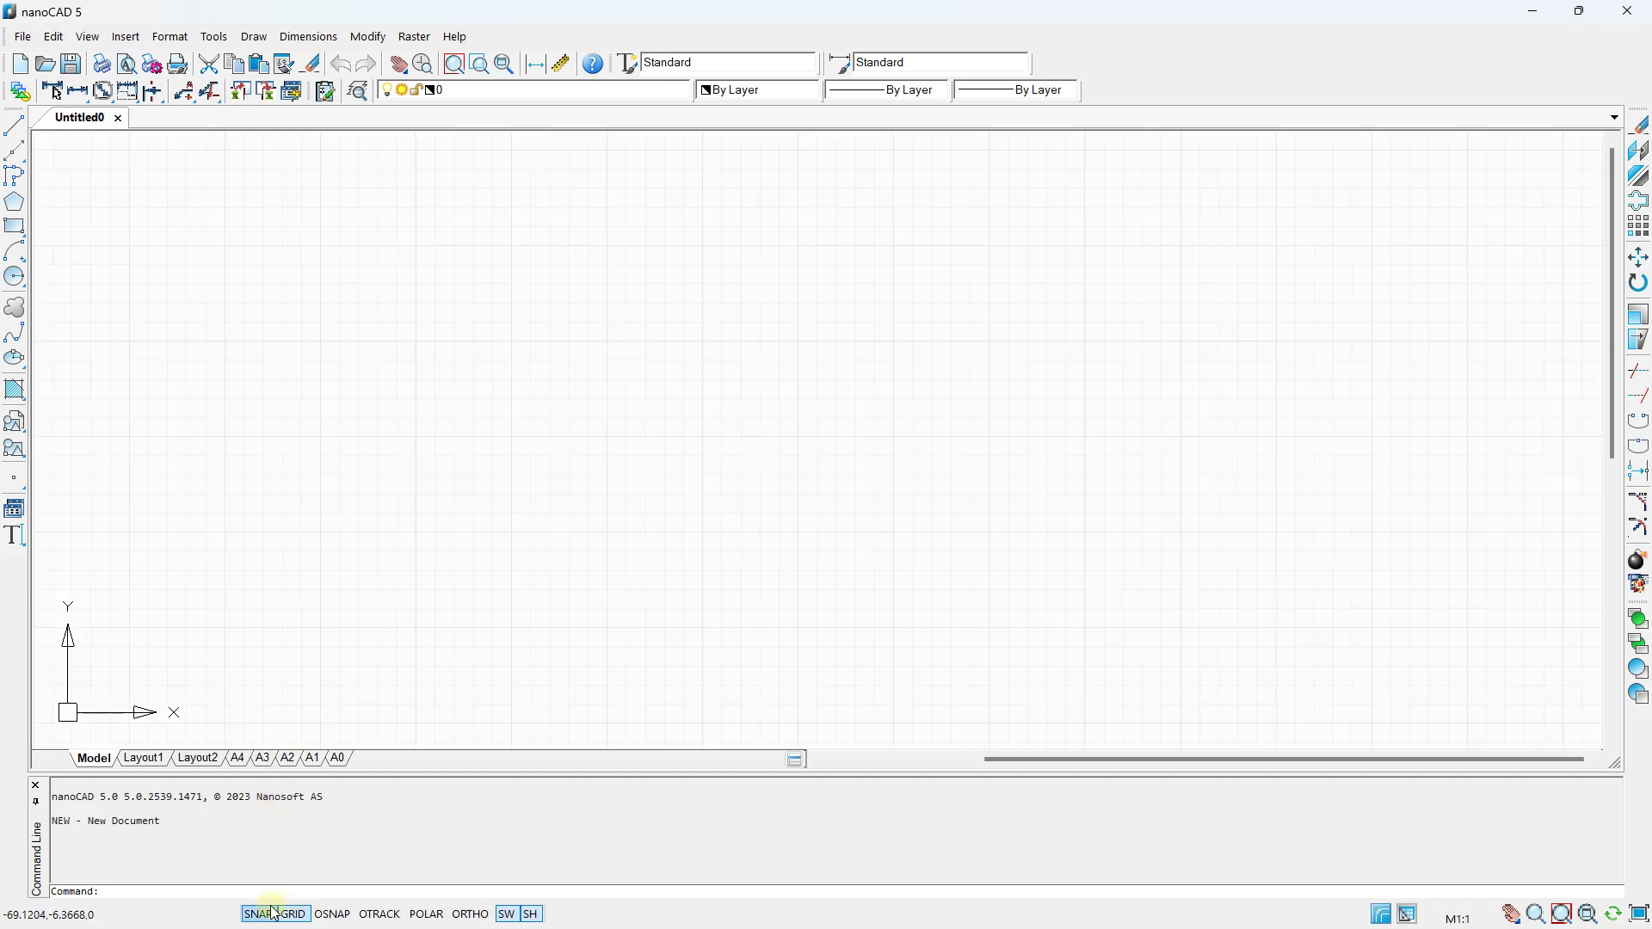
left_click(265, 914)
right_click(303, 914)
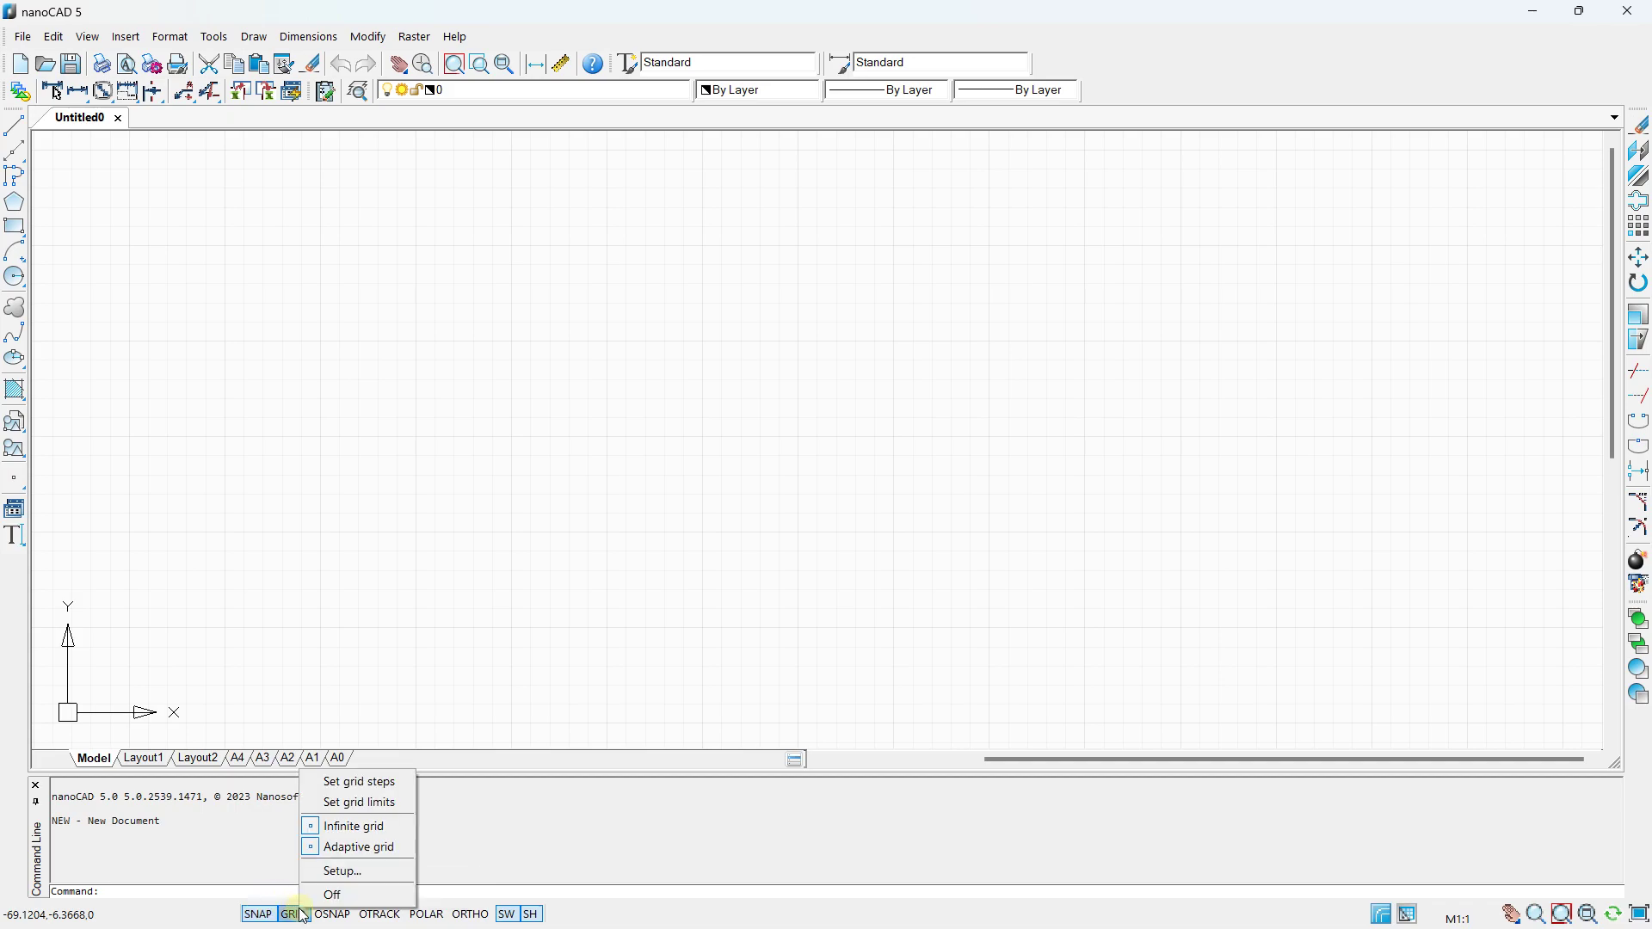
left_click(336, 871)
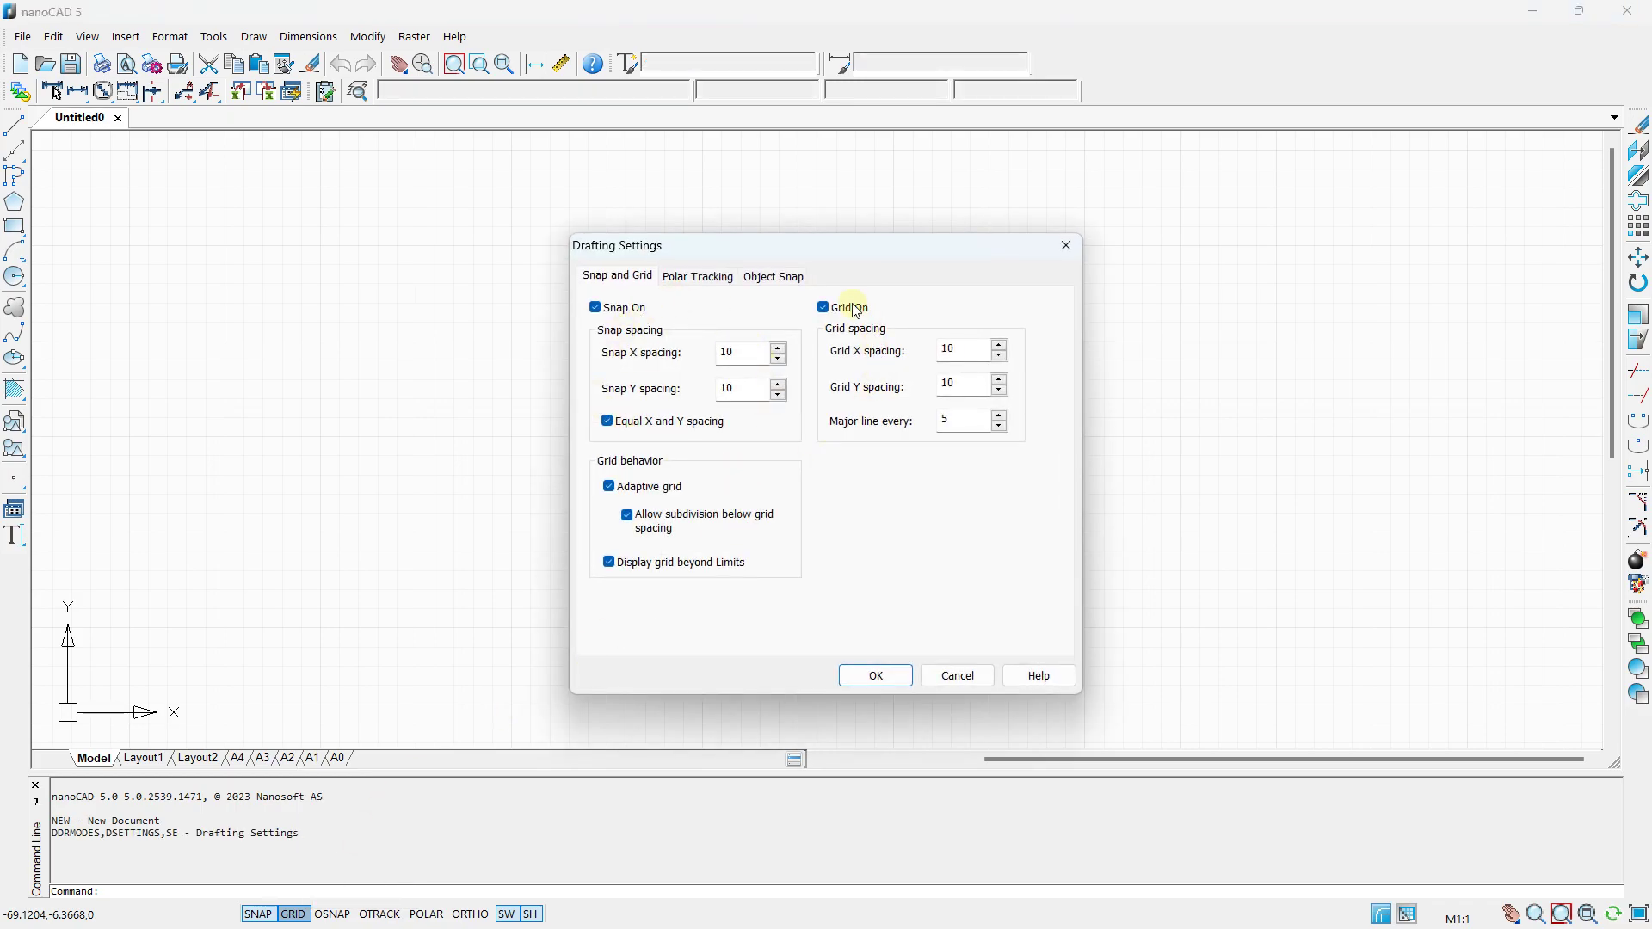
left_click(1074, 237)
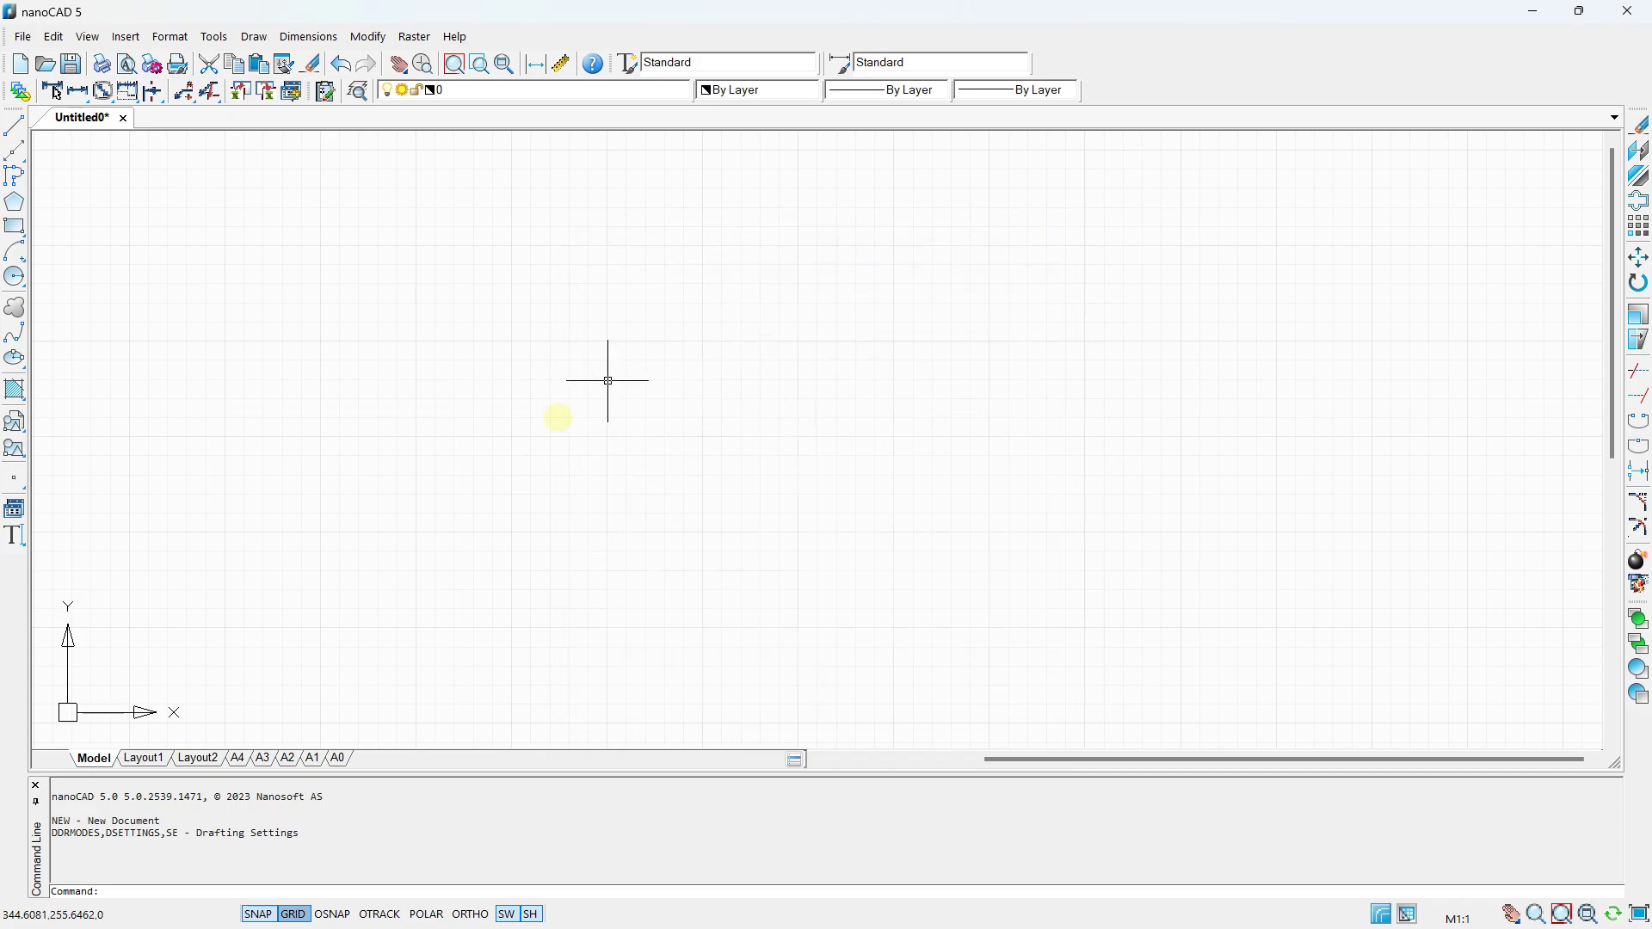
Review the snap spacing in Drafting Settings and close it without changes.
right_click(262, 919)
left_click(297, 873)
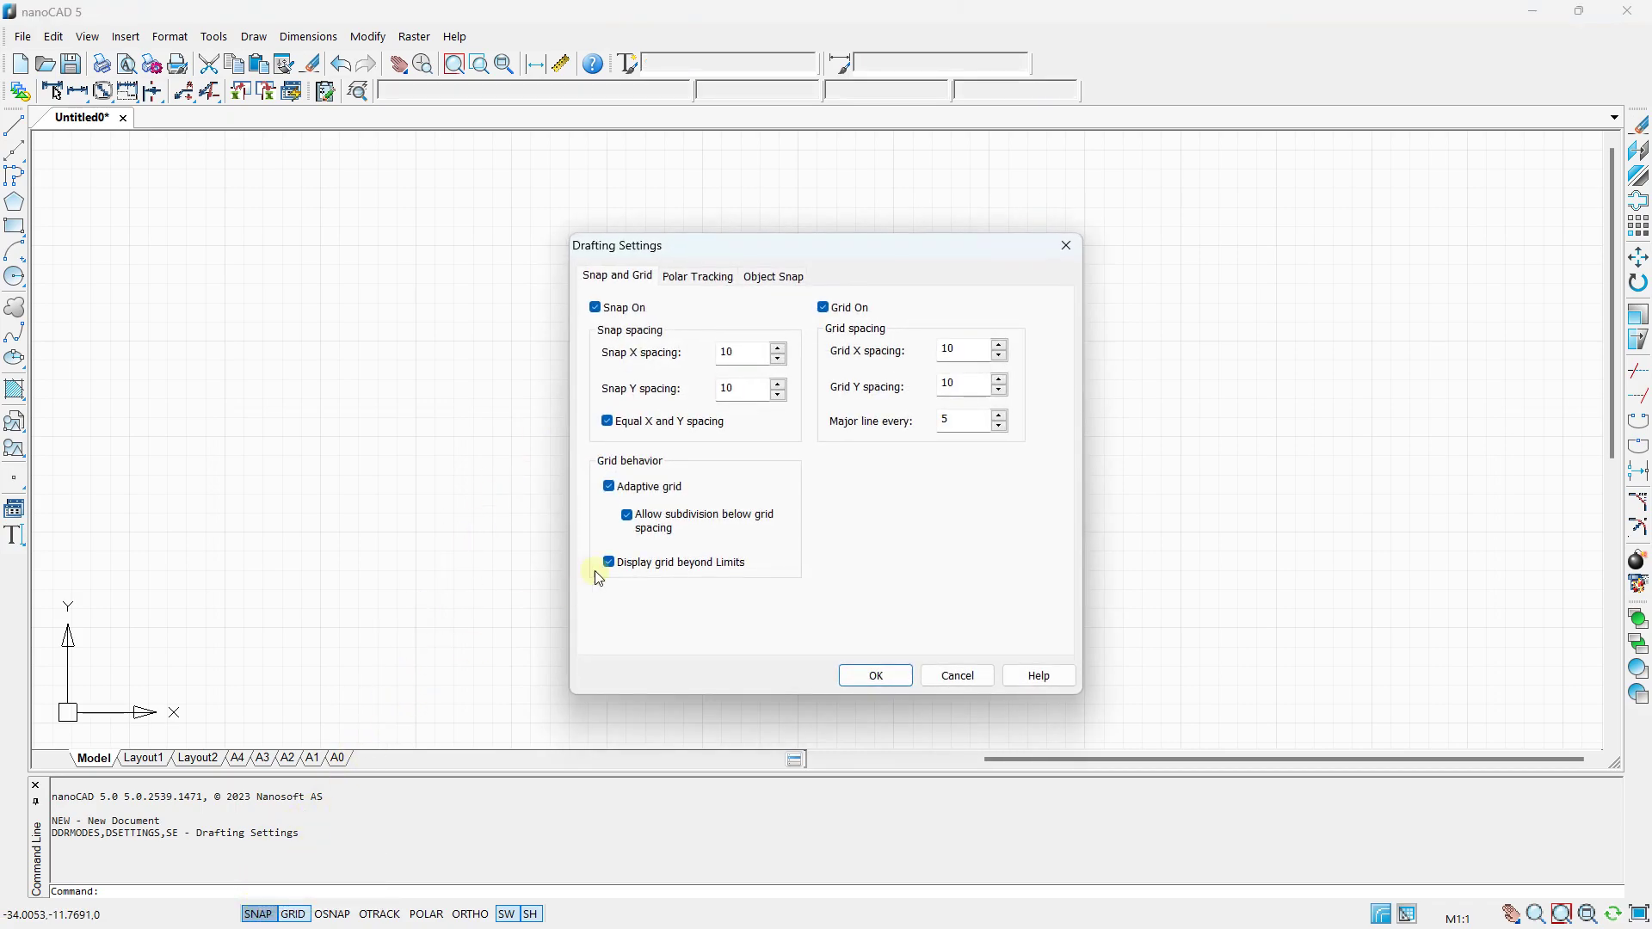
left_click(1065, 246)
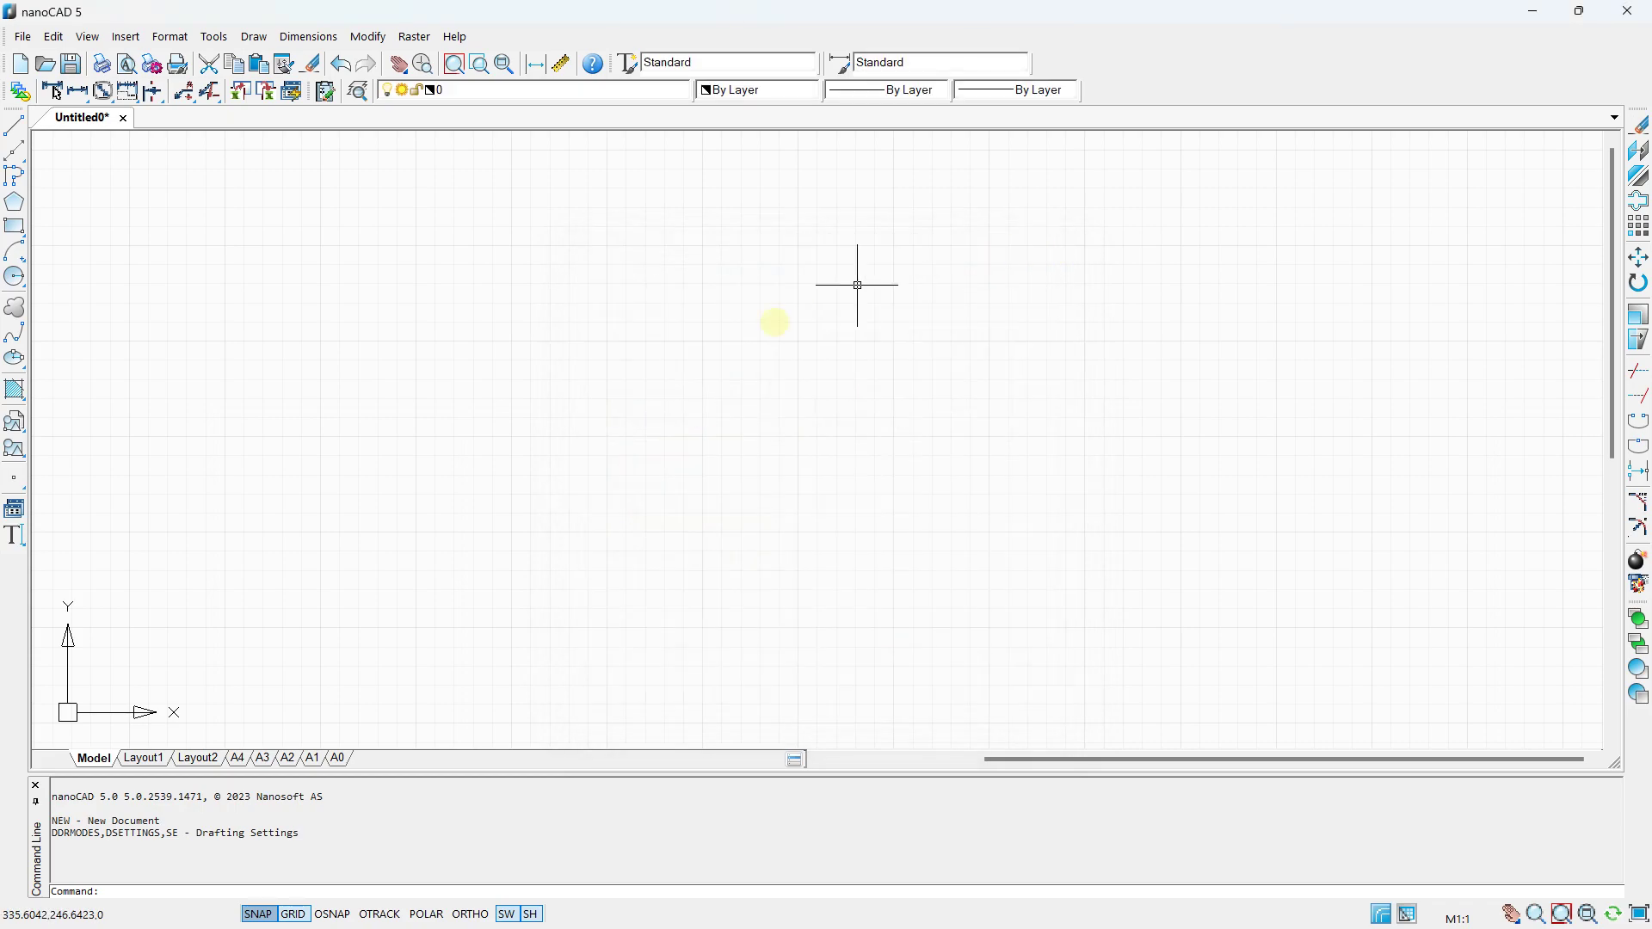
Review the available object snap modes from the OSNAP menu, then dismiss it.
right_click(341, 913)
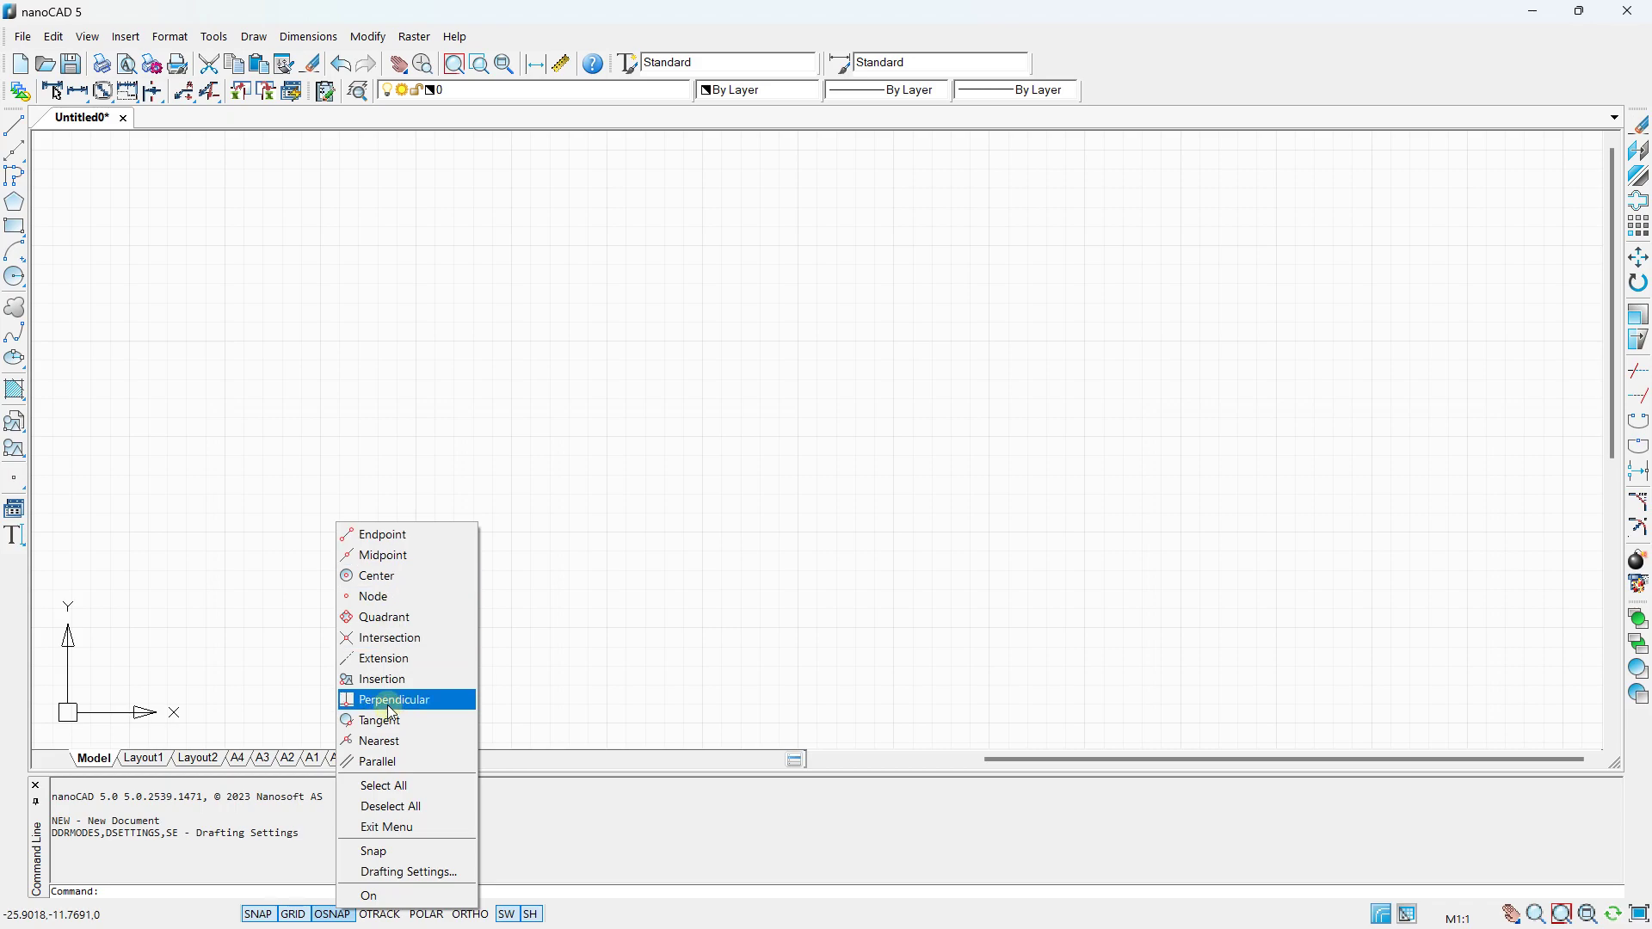
left_click(7, 209)
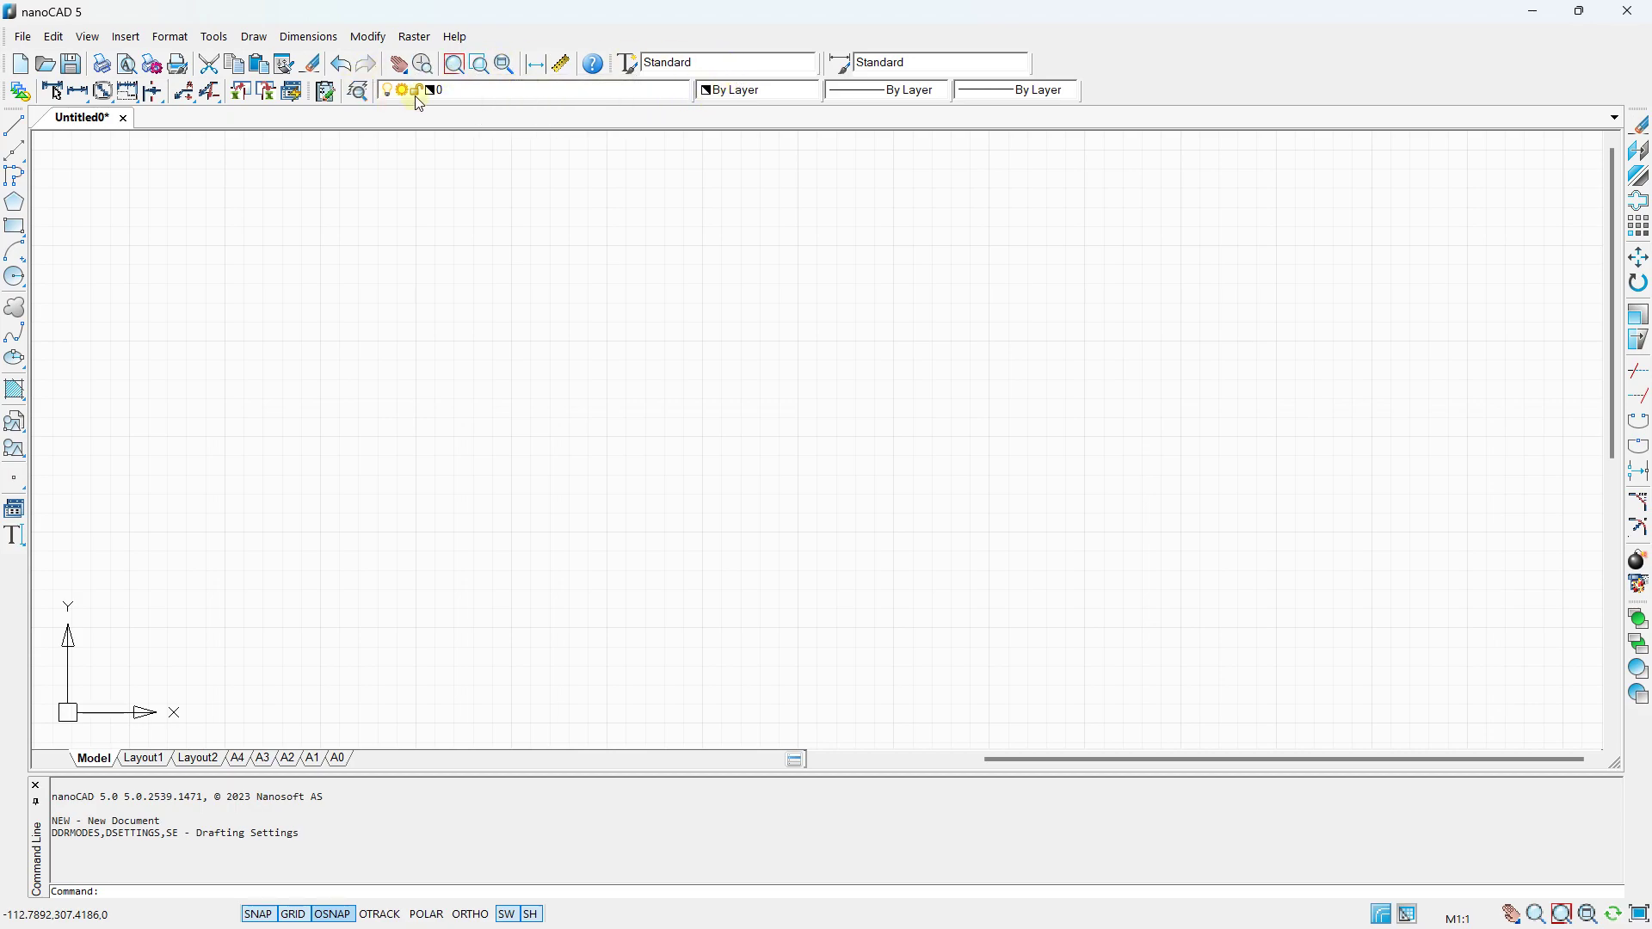
left_click(366, 95)
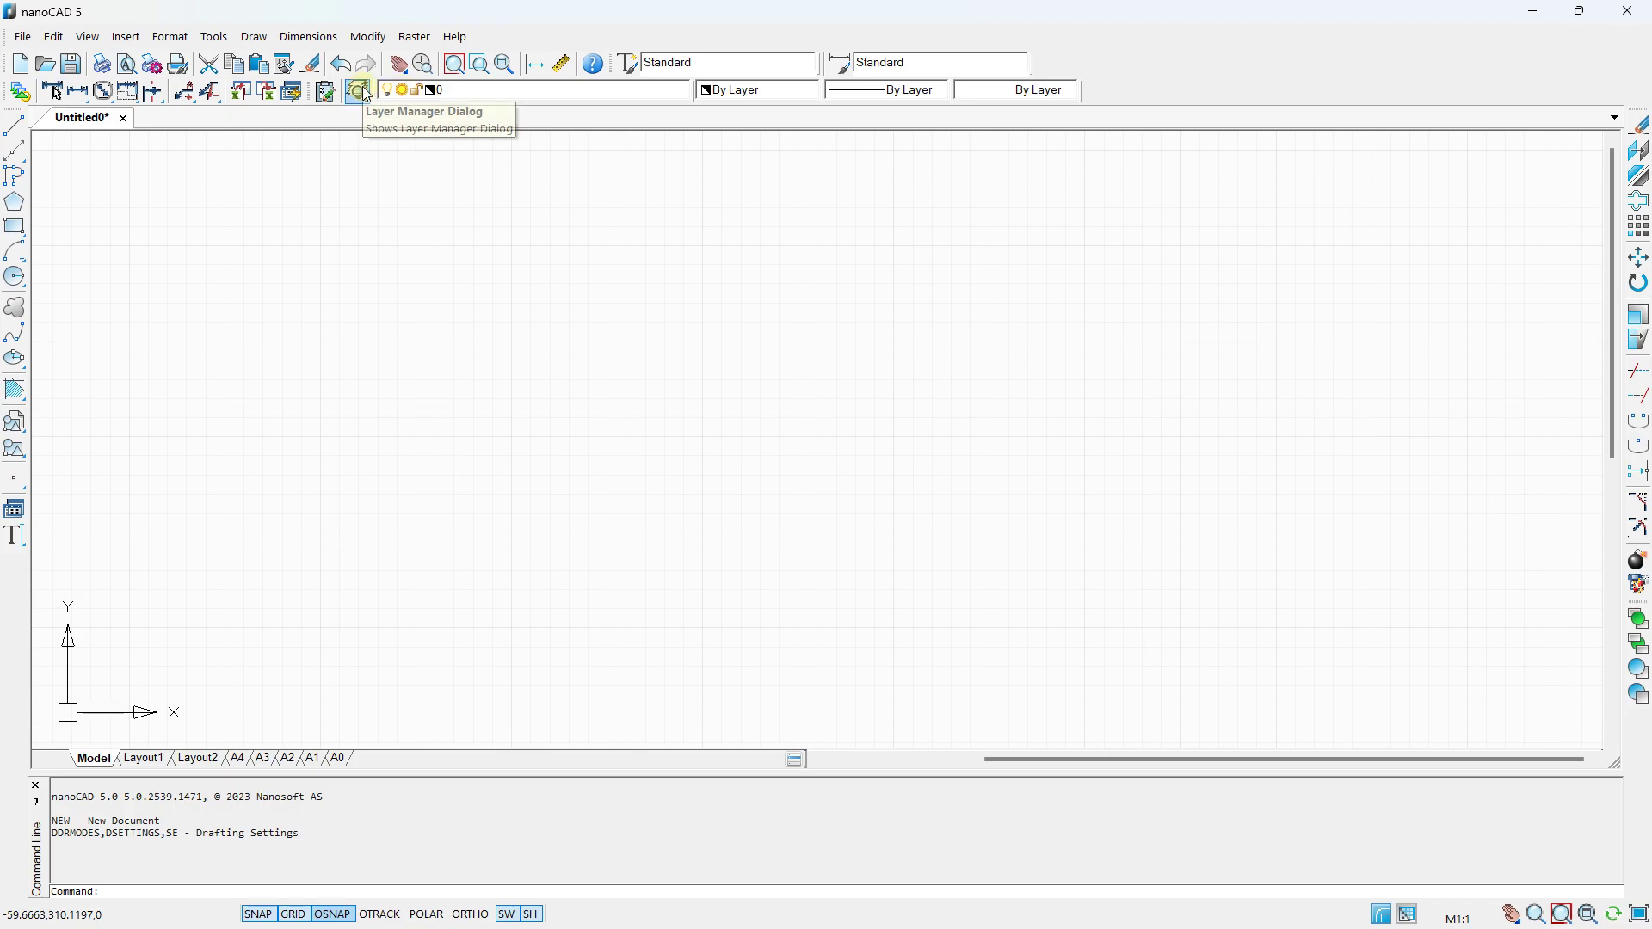
left_click(366, 94)
left_click_drag(898, 180, 776, 198)
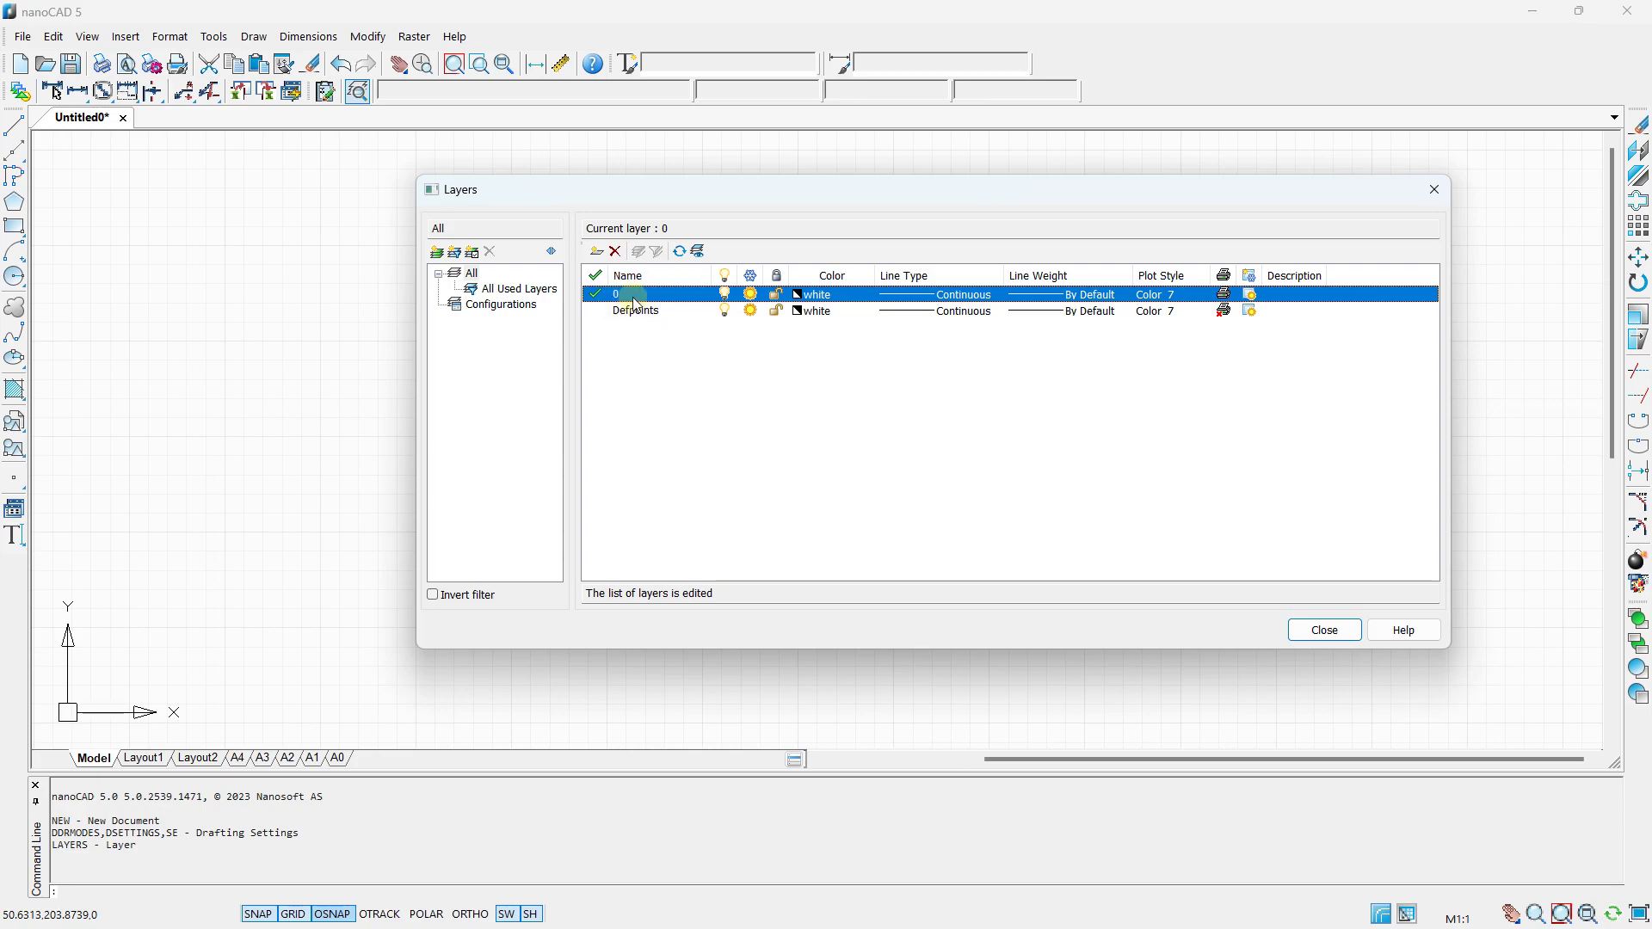
left_click(1322, 629)
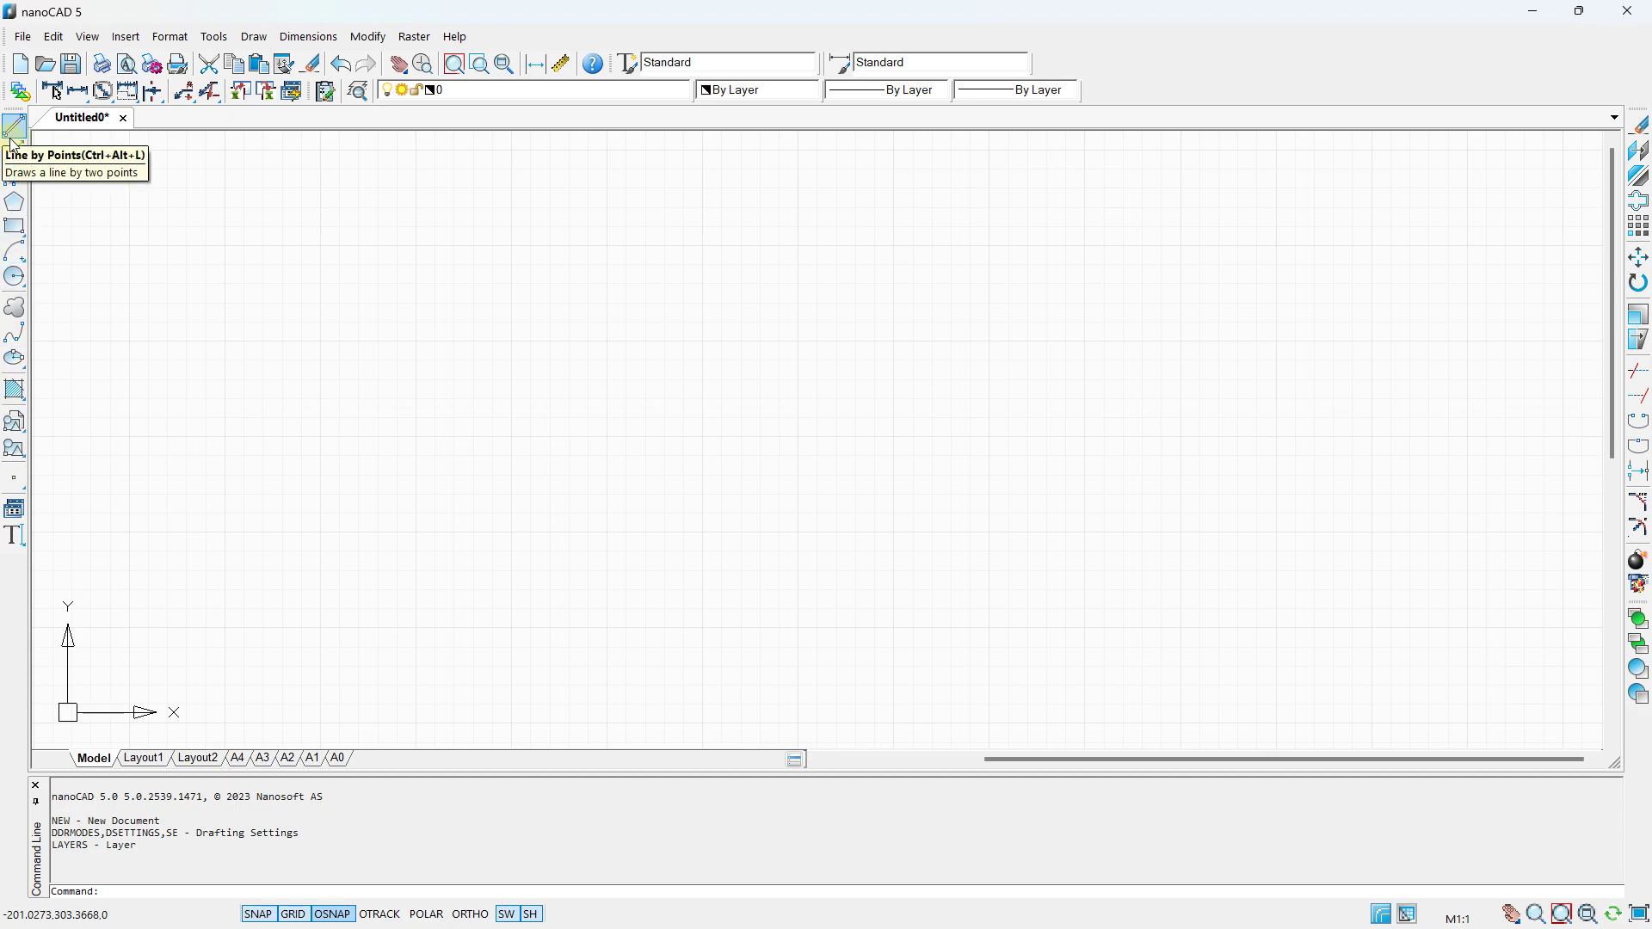
Start the Rectangle command and browse the Edit, View and Format menus.
left_click(14, 227)
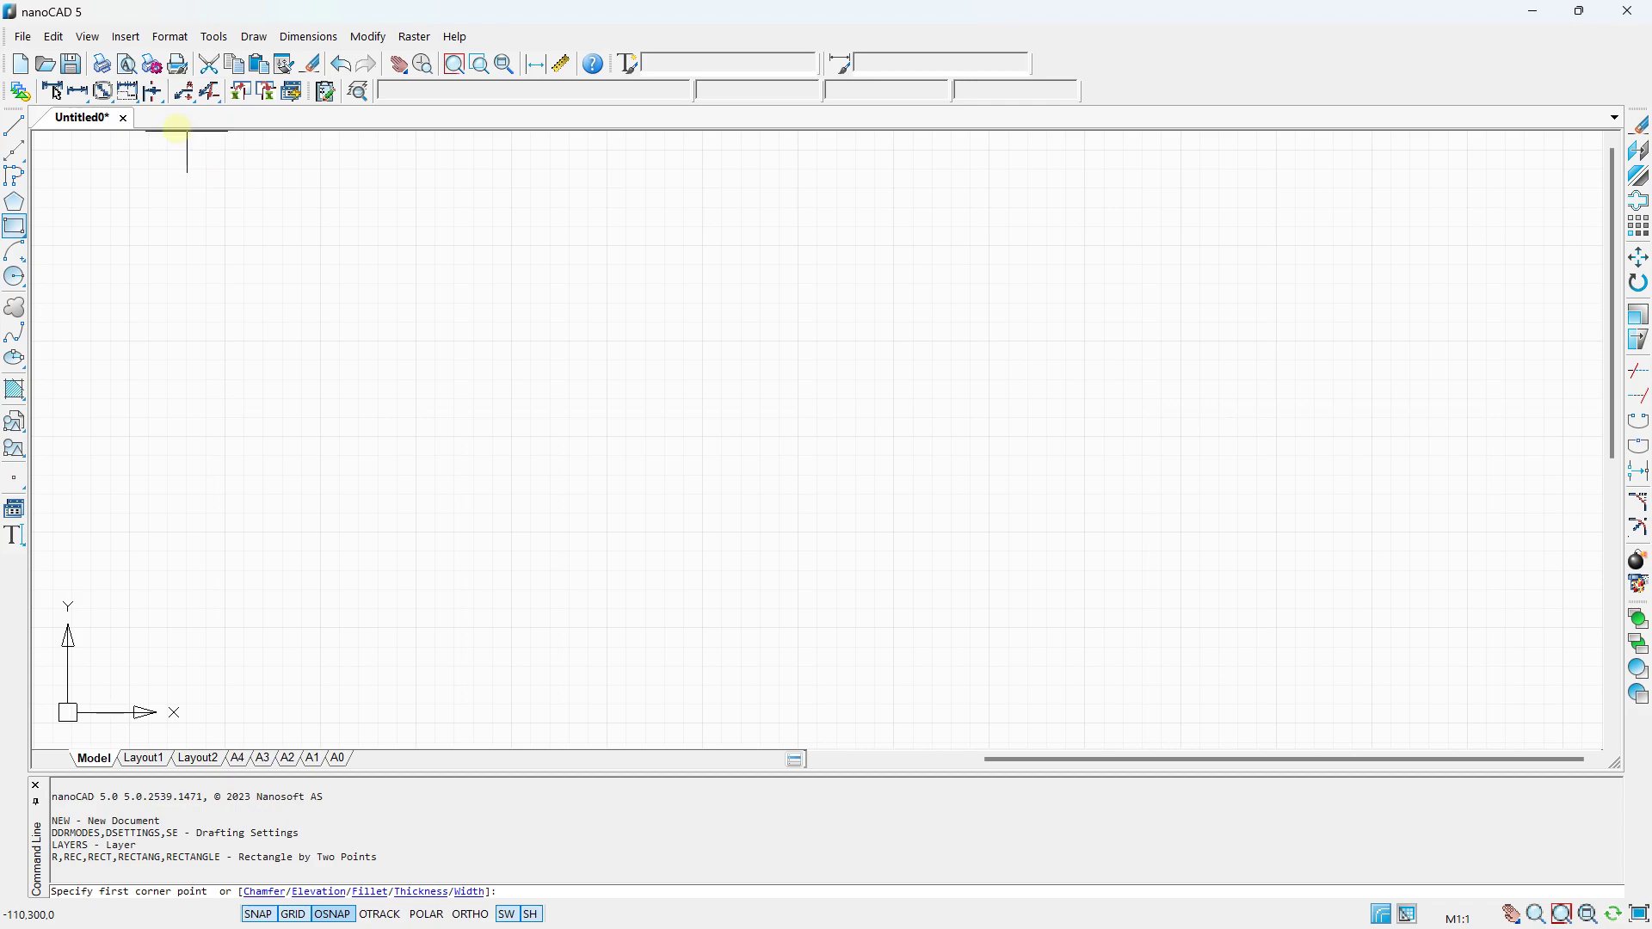
left_click(54, 37)
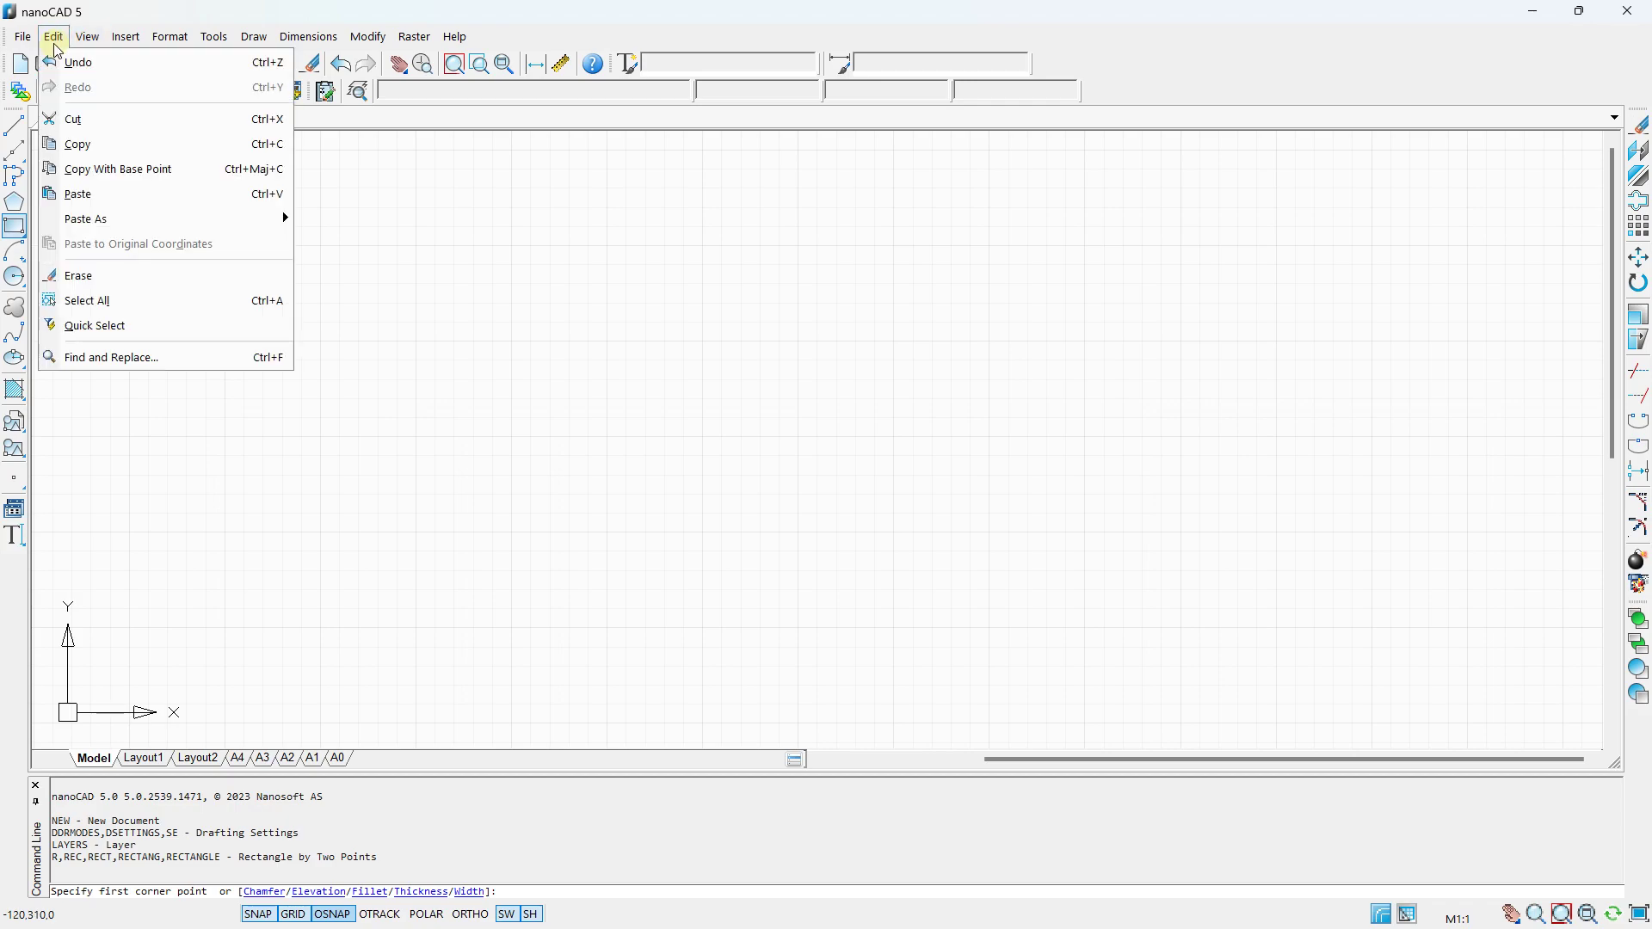
left_click(26, 43)
left_click(85, 38)
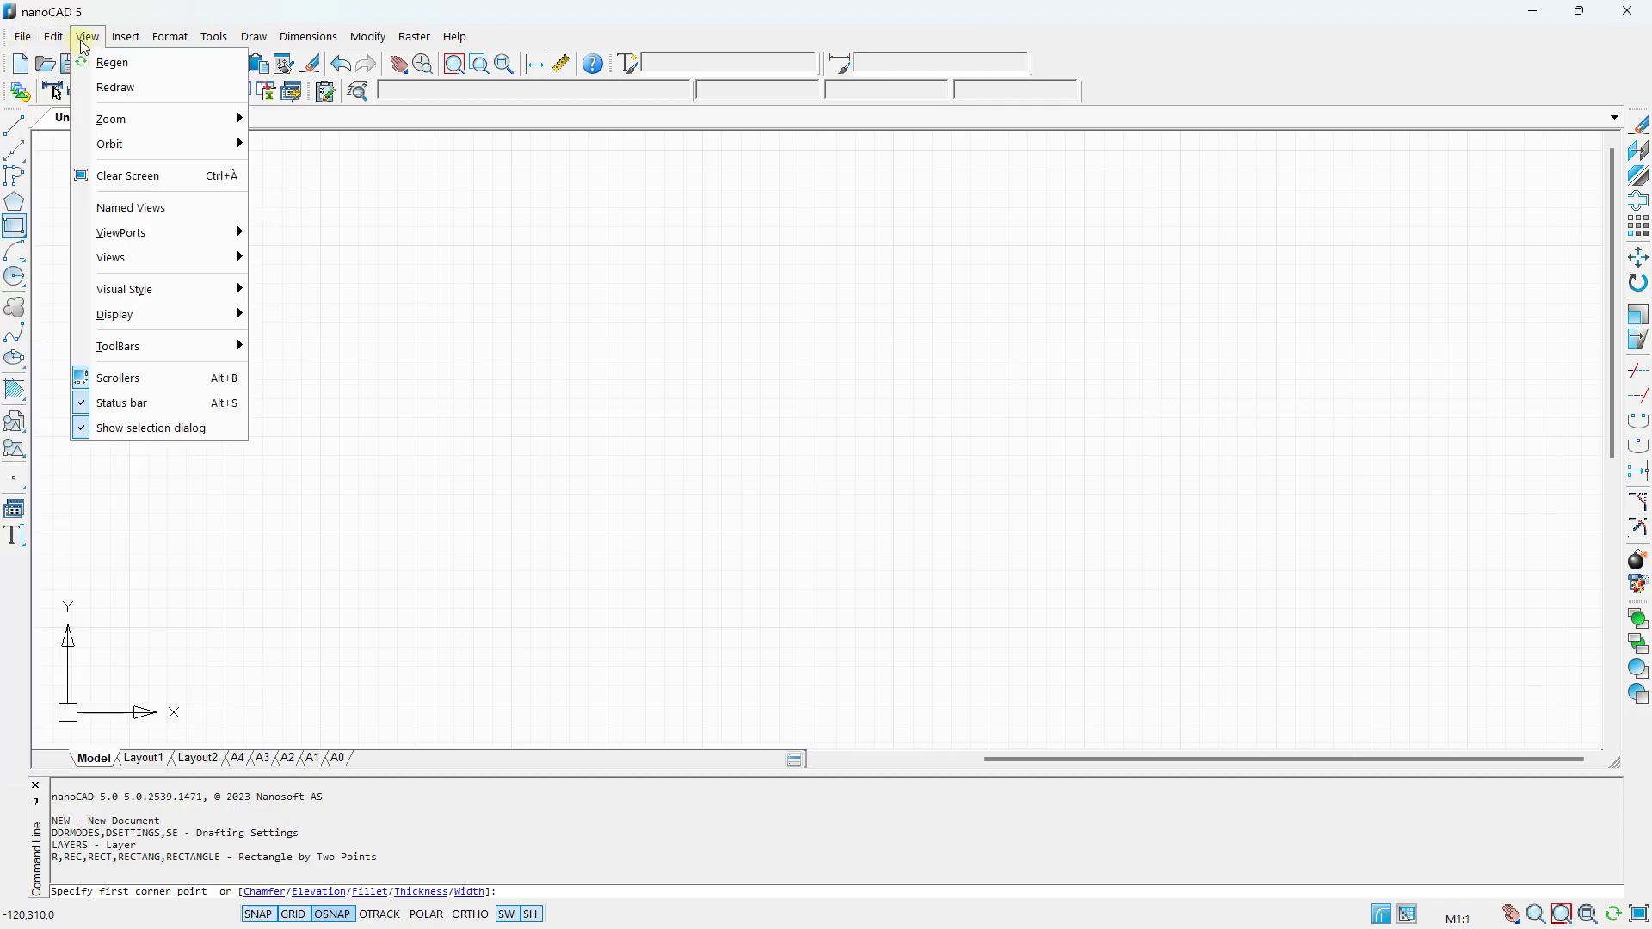
left_click(84, 38)
left_click(125, 37)
Open the Settings Parameters window from the Tools menu.
mouse_move(158, 48)
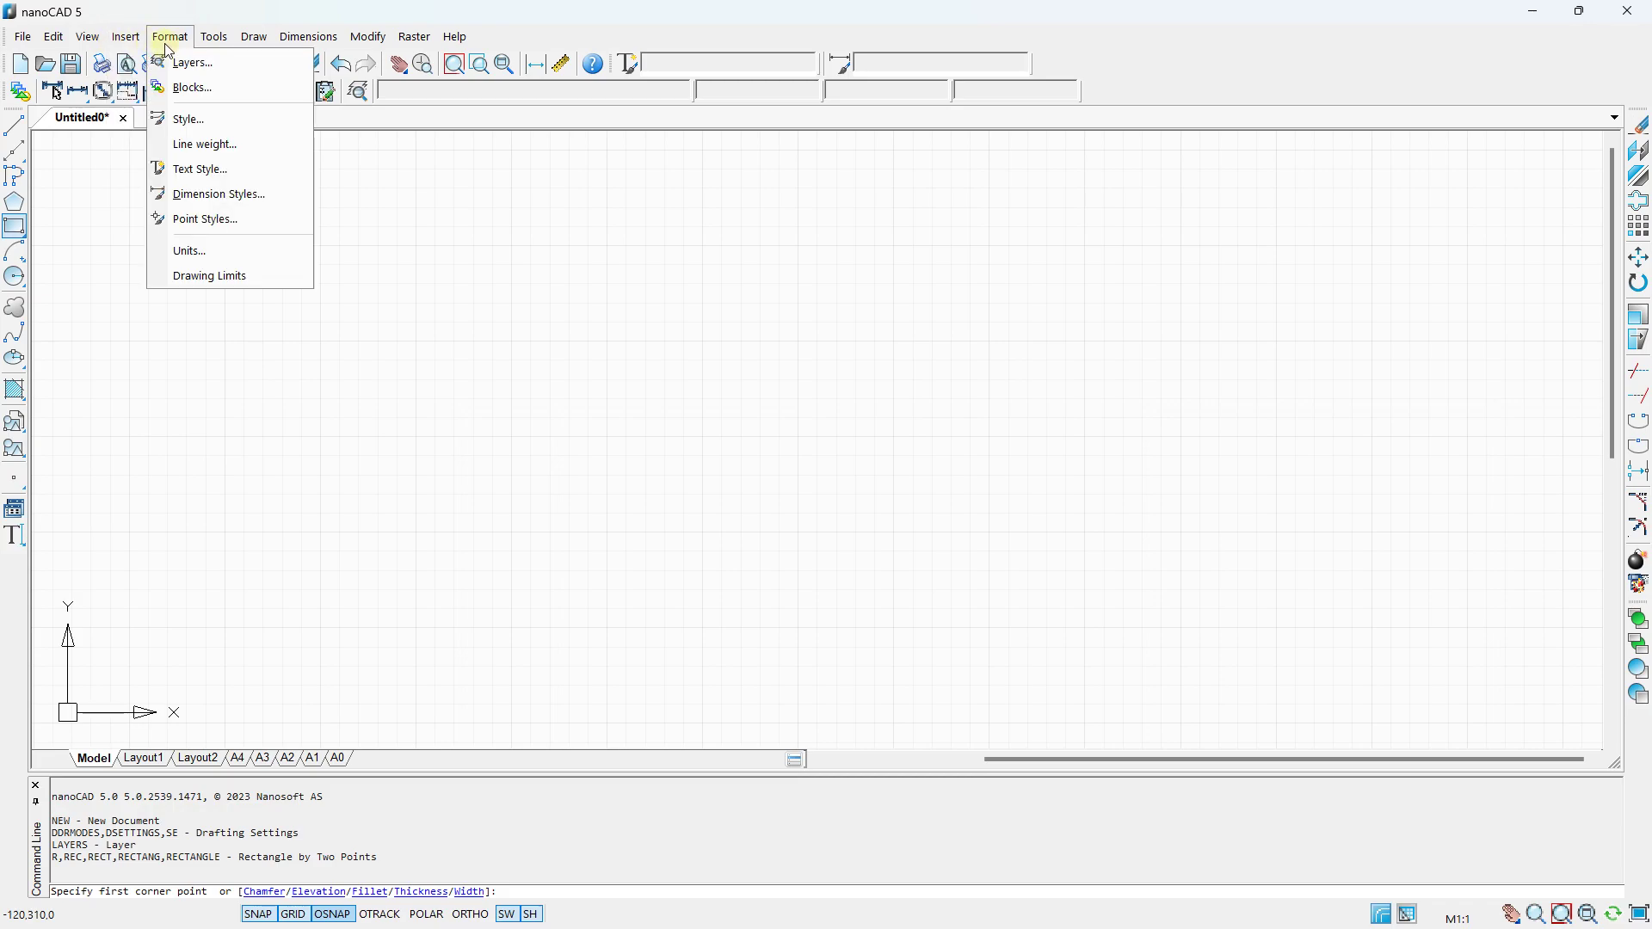
mouse_move(214, 50)
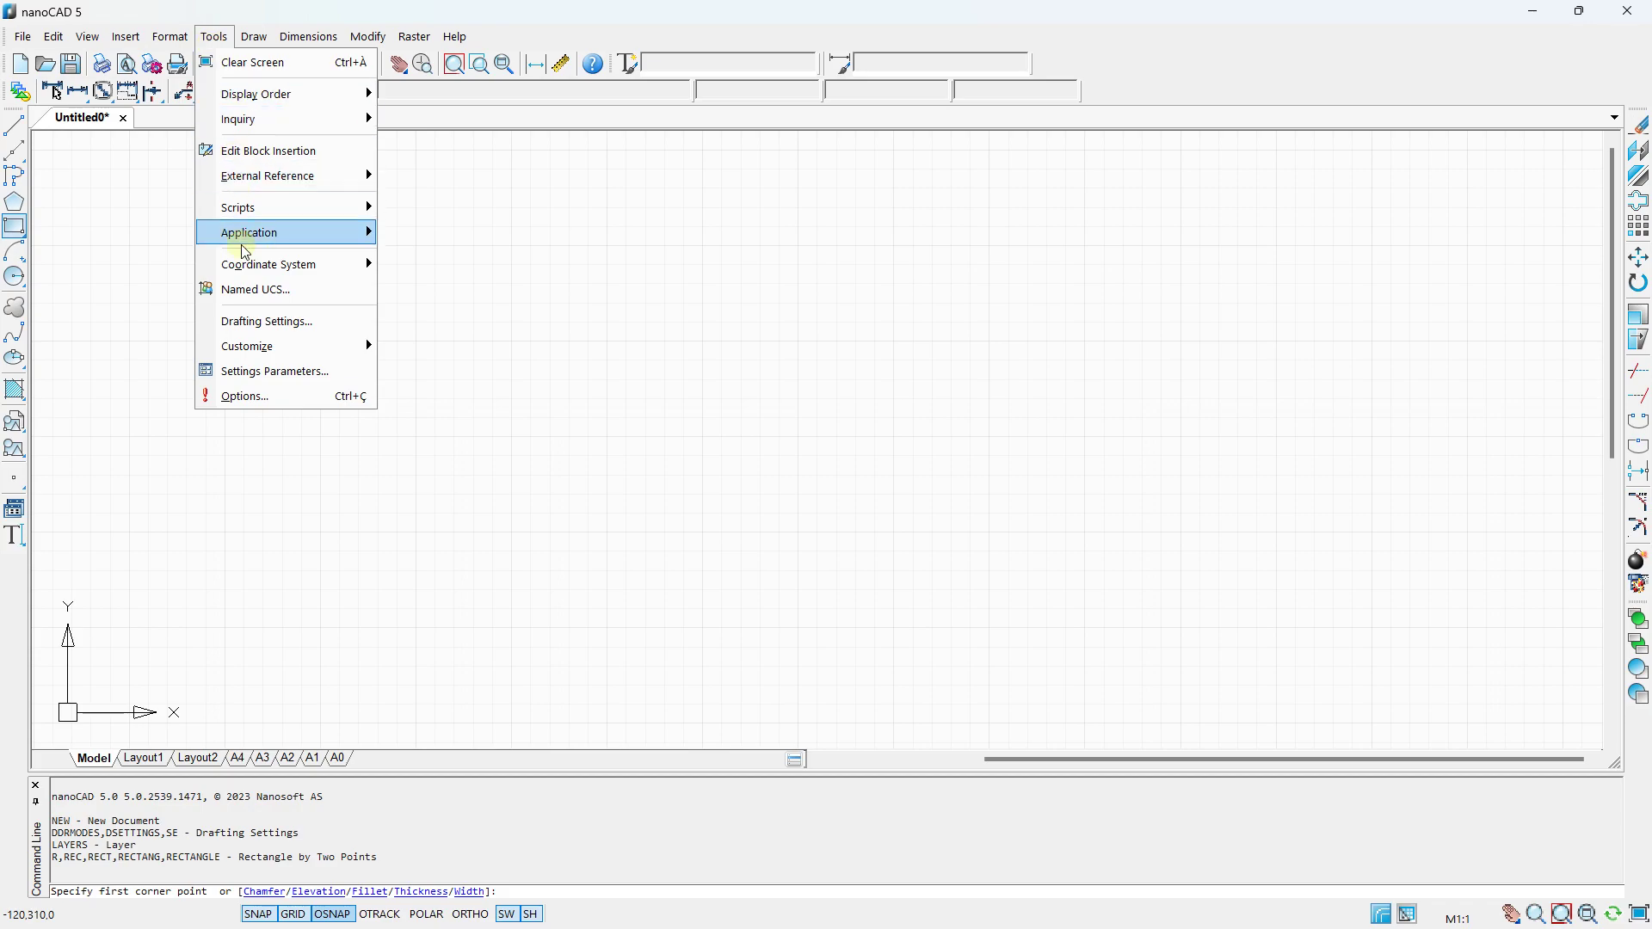
mouse_move(263, 355)
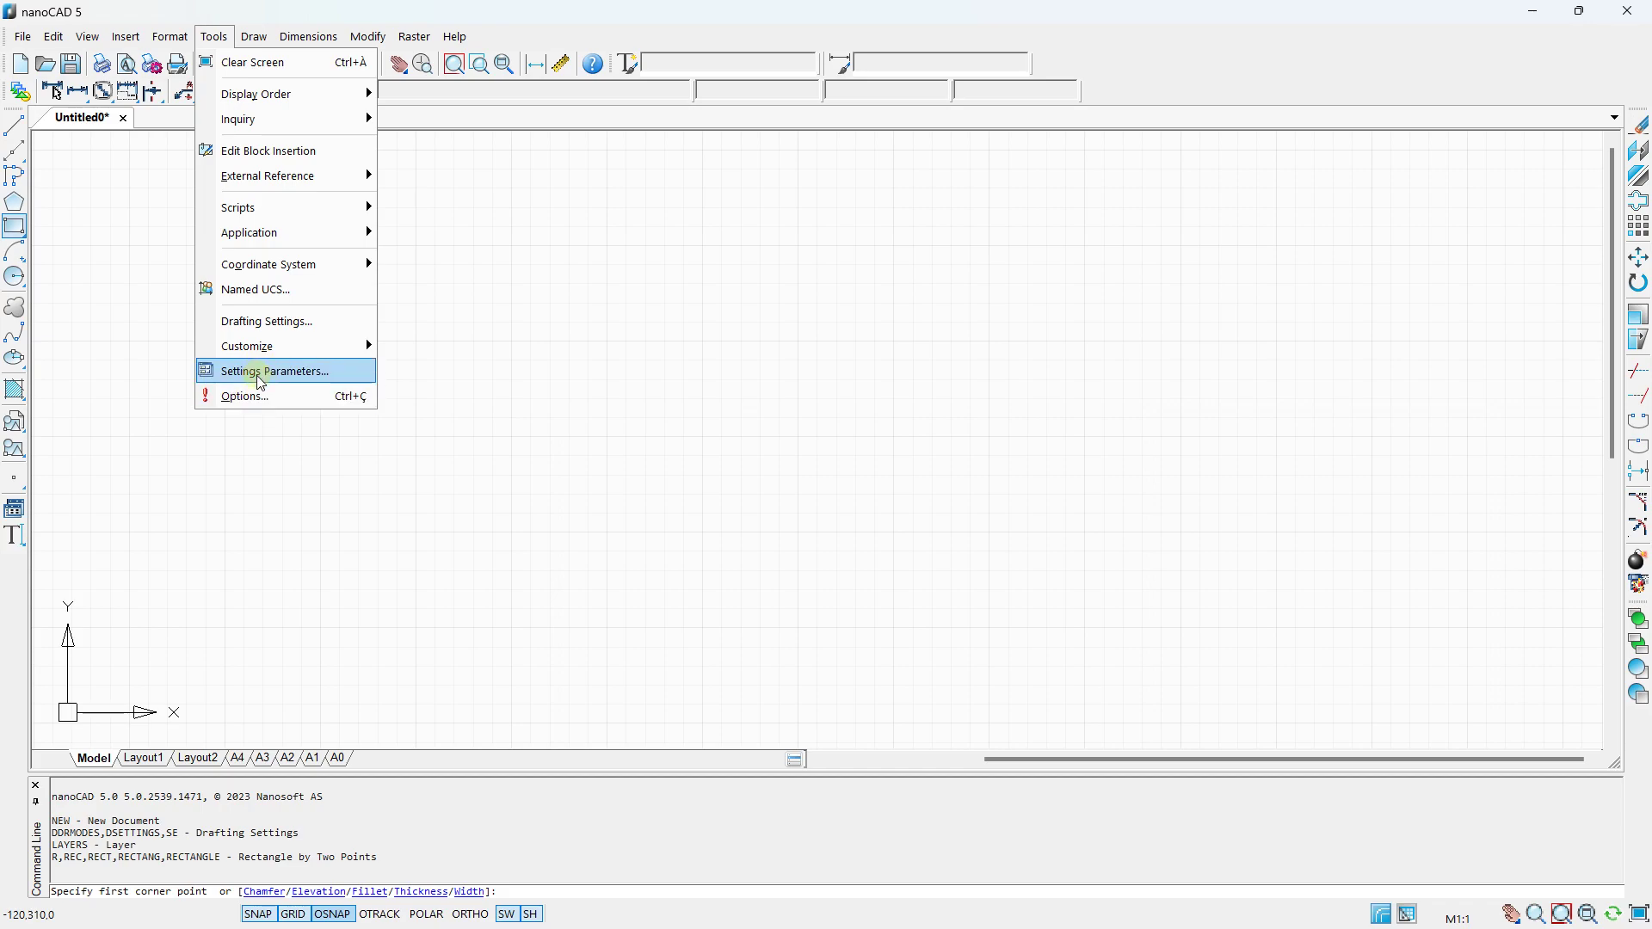
left_click(261, 376)
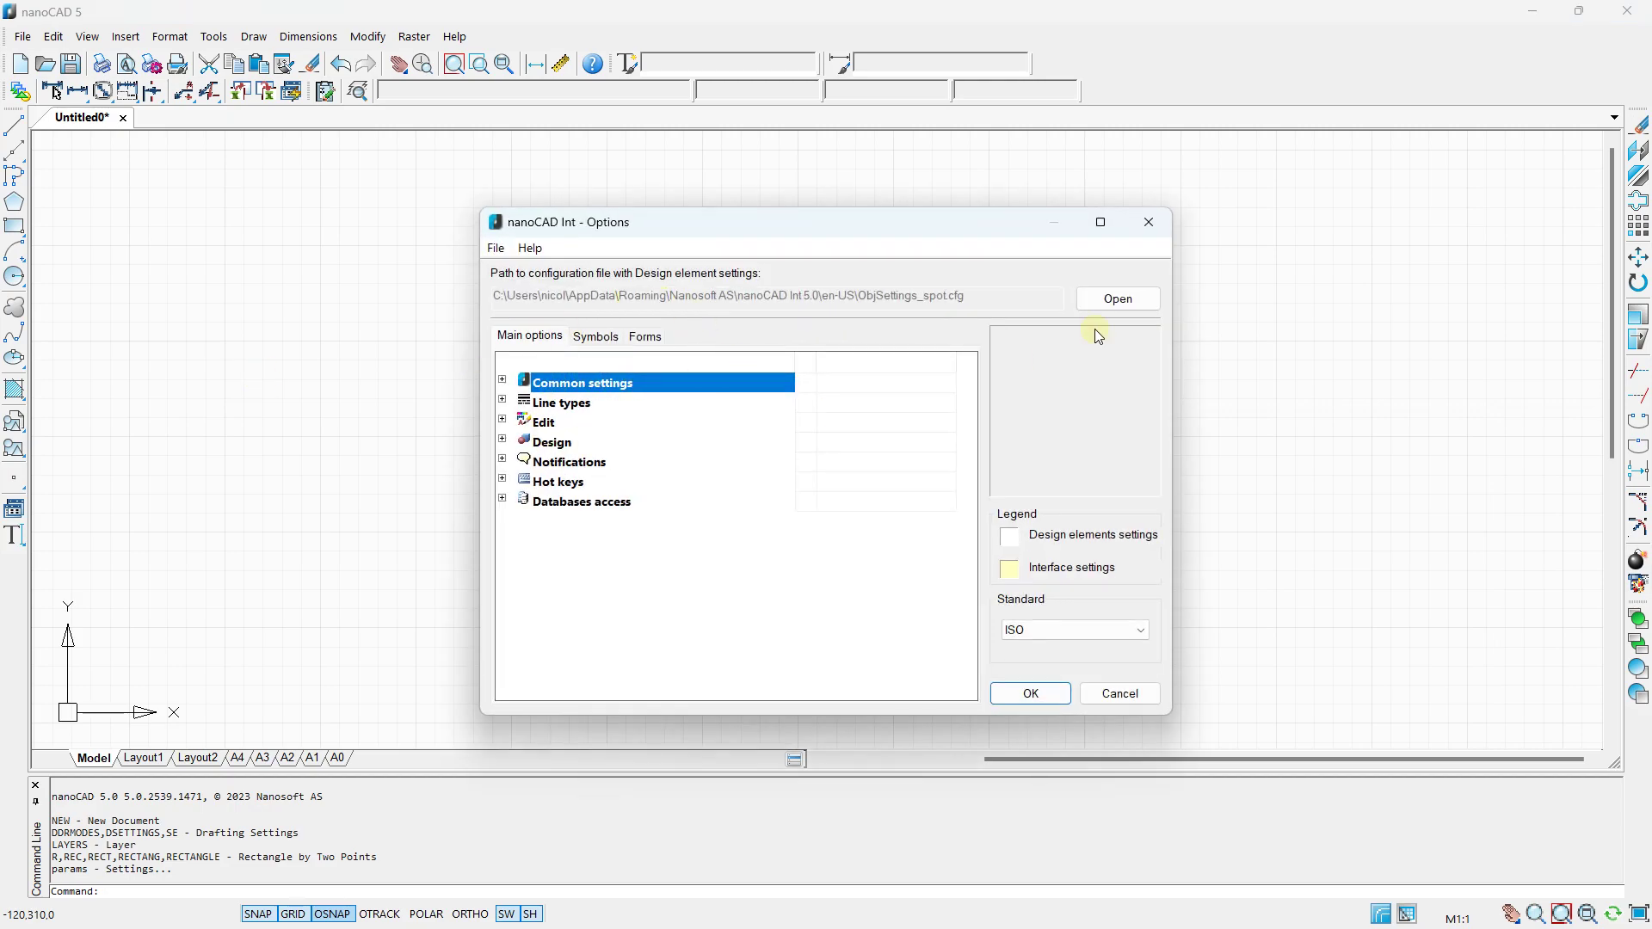
Close Settings Parameters and open the application Options window.
left_click(1168, 222)
left_click(245, 37)
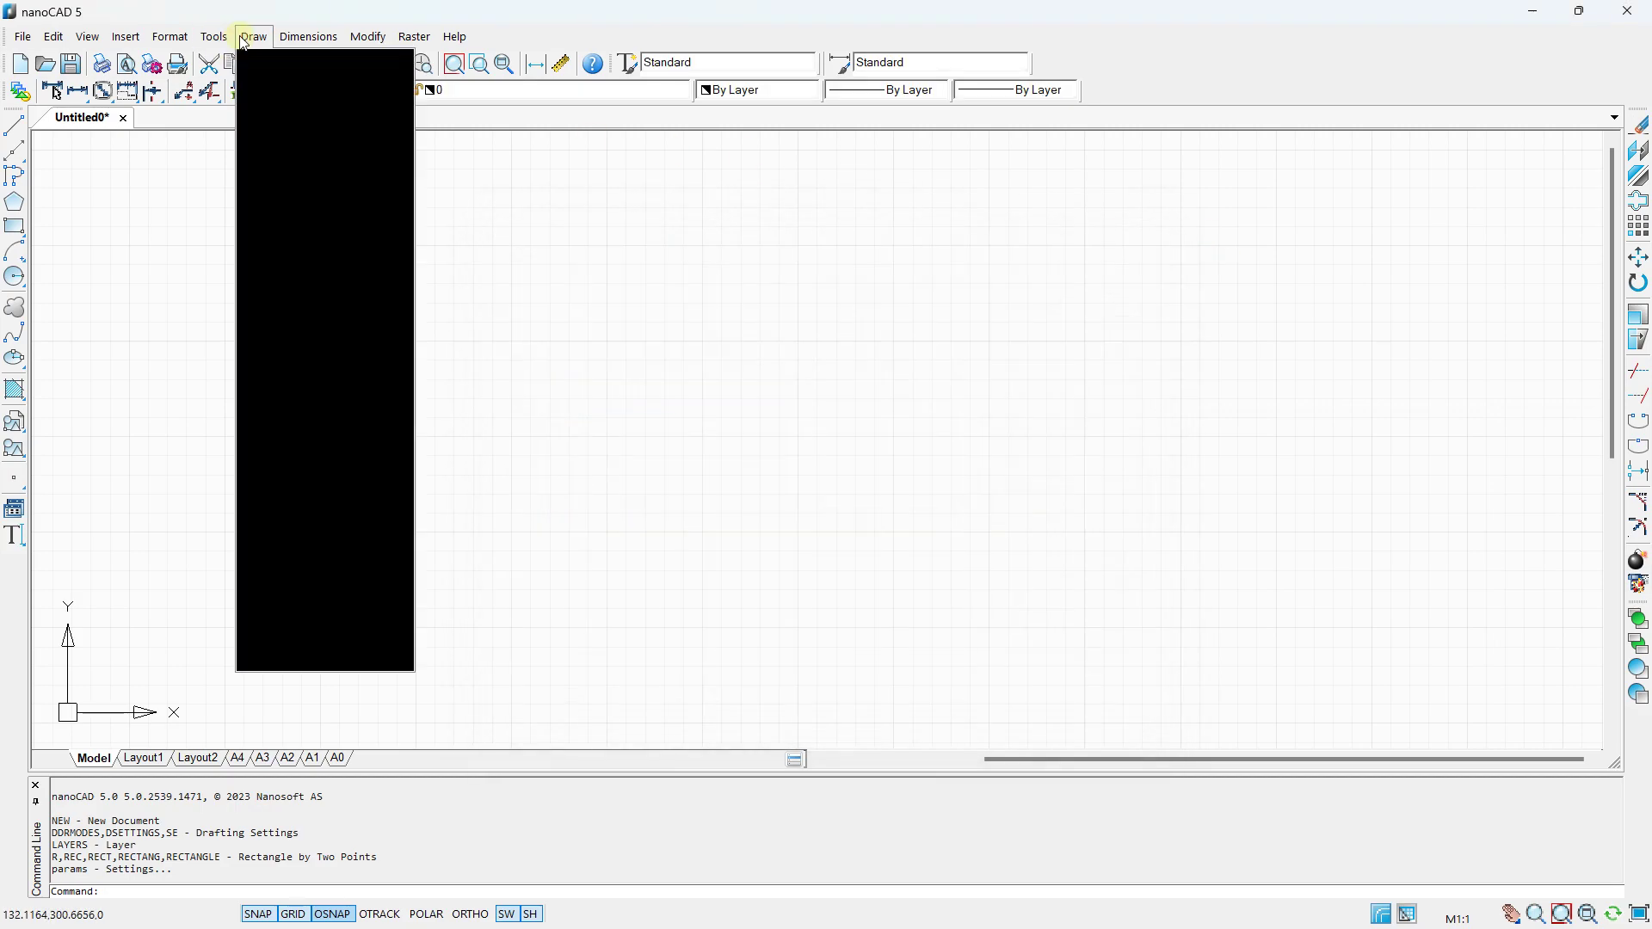
mouse_move(222, 46)
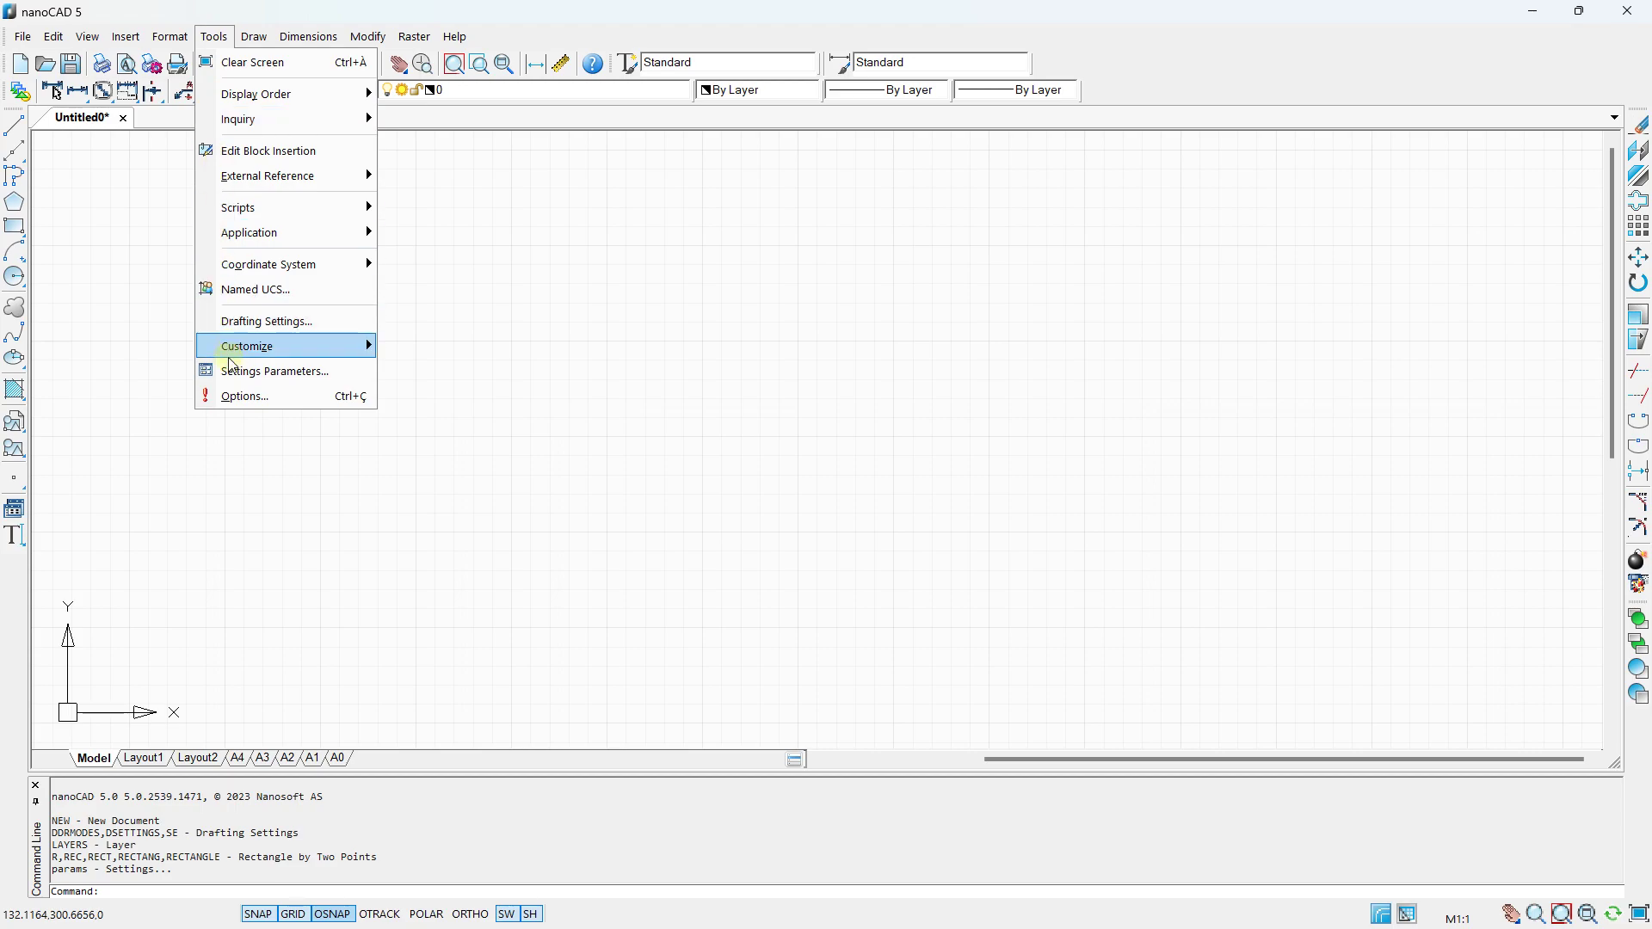
left_click(232, 396)
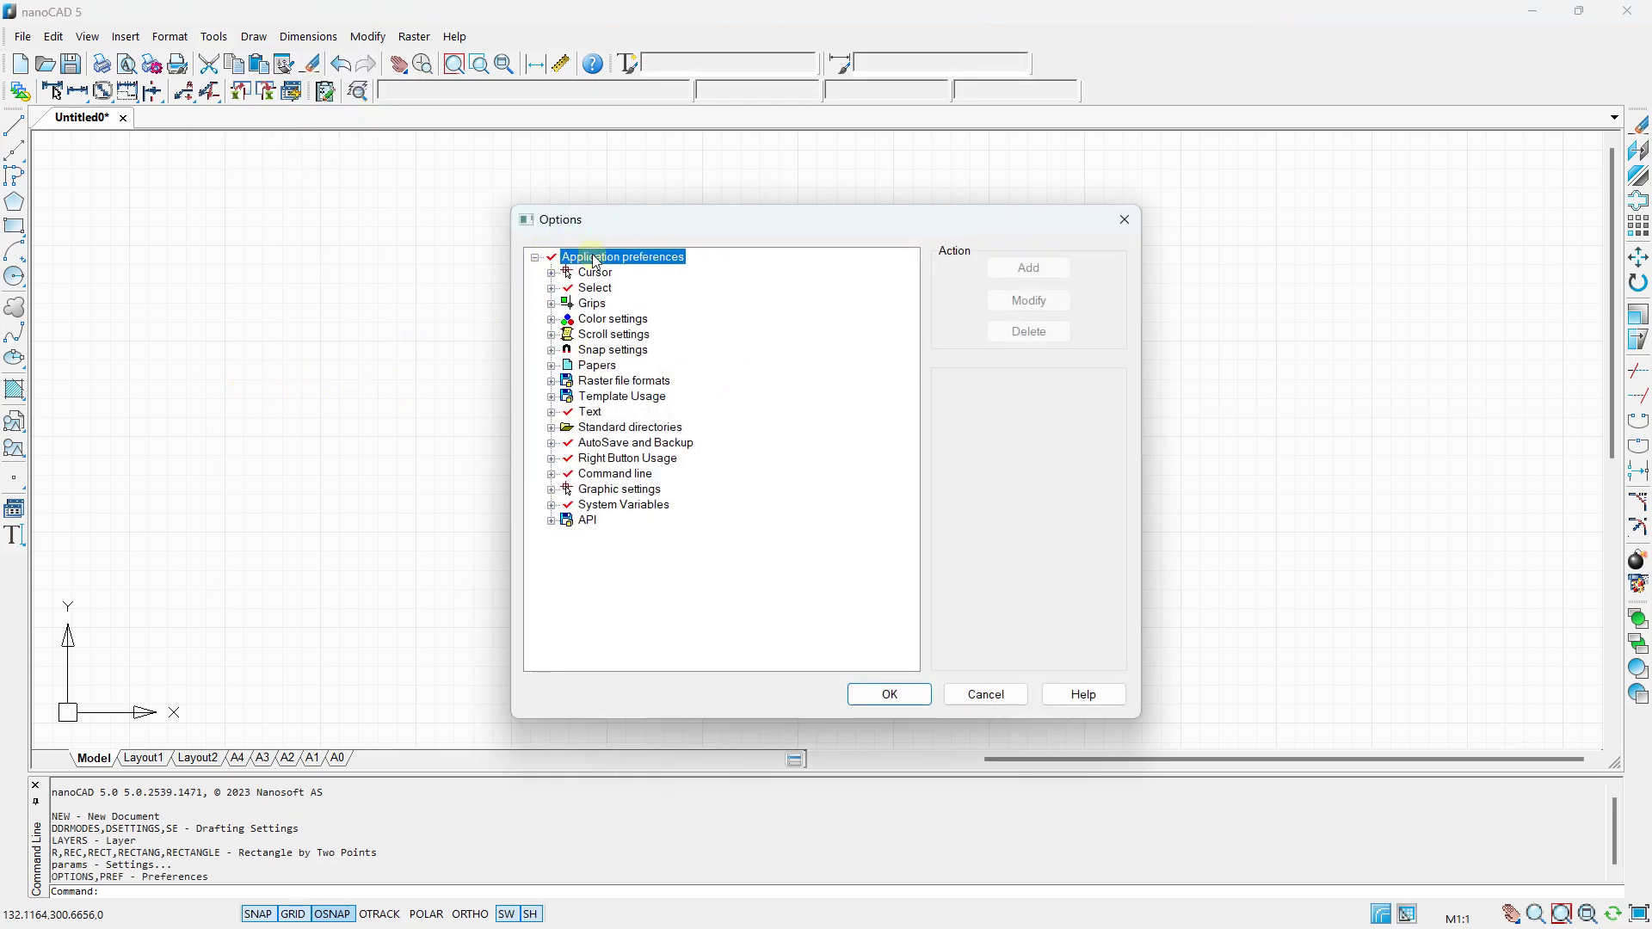
Inspect the Background and other colour settings without changes, then confirm Options with OK.
left_click(551, 319)
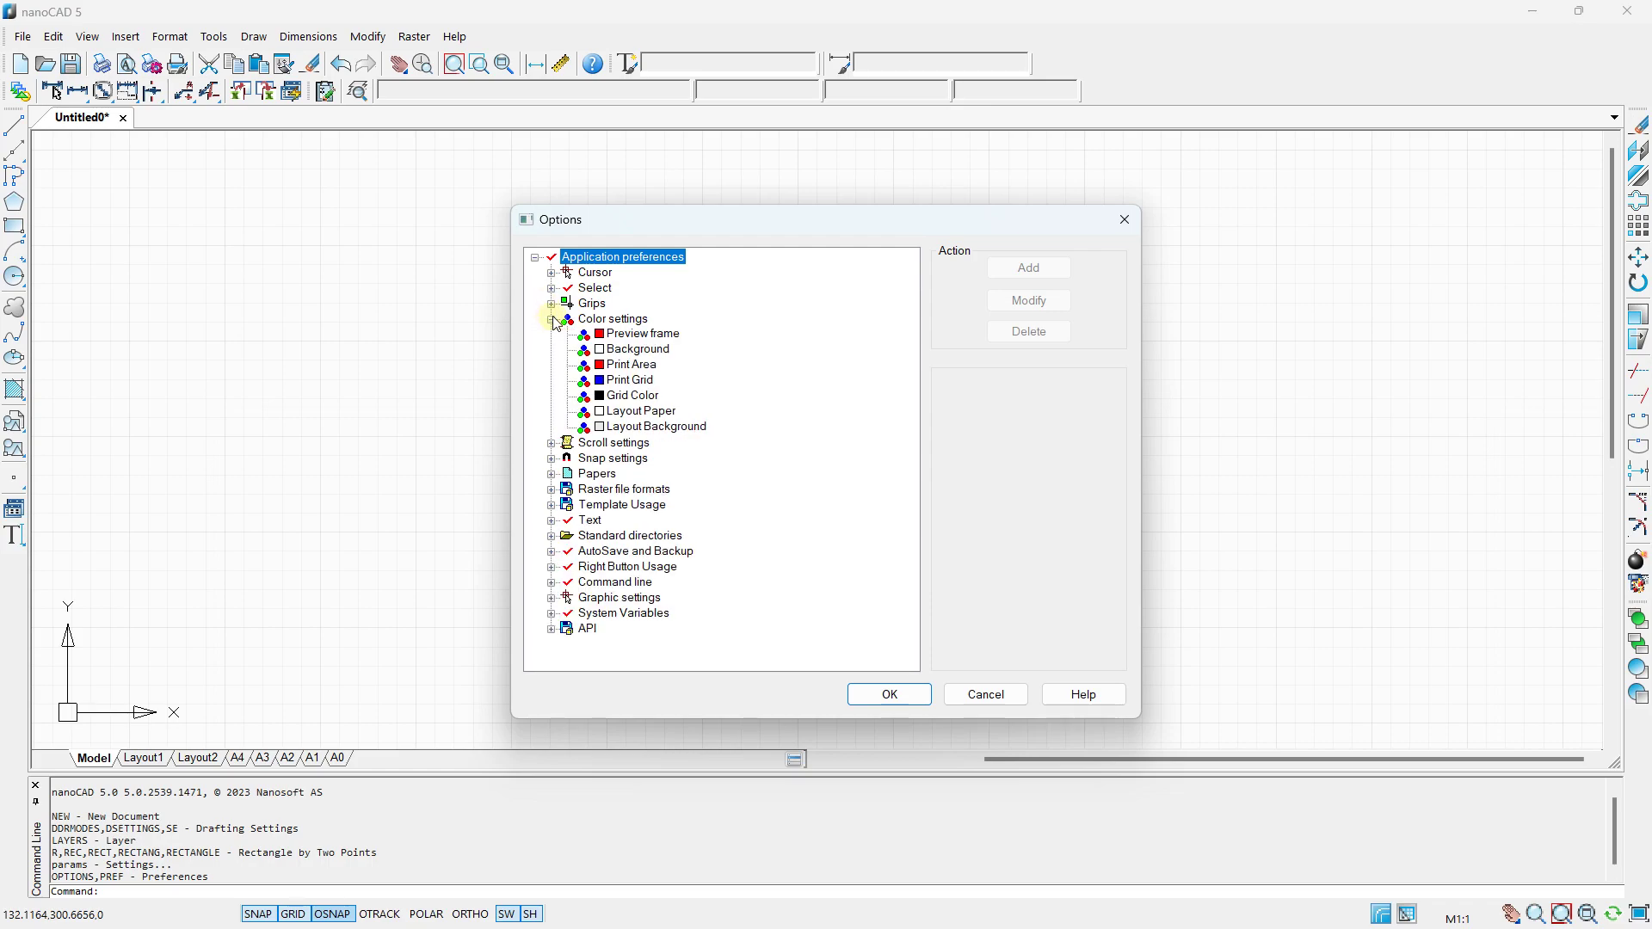
left_click(620, 356)
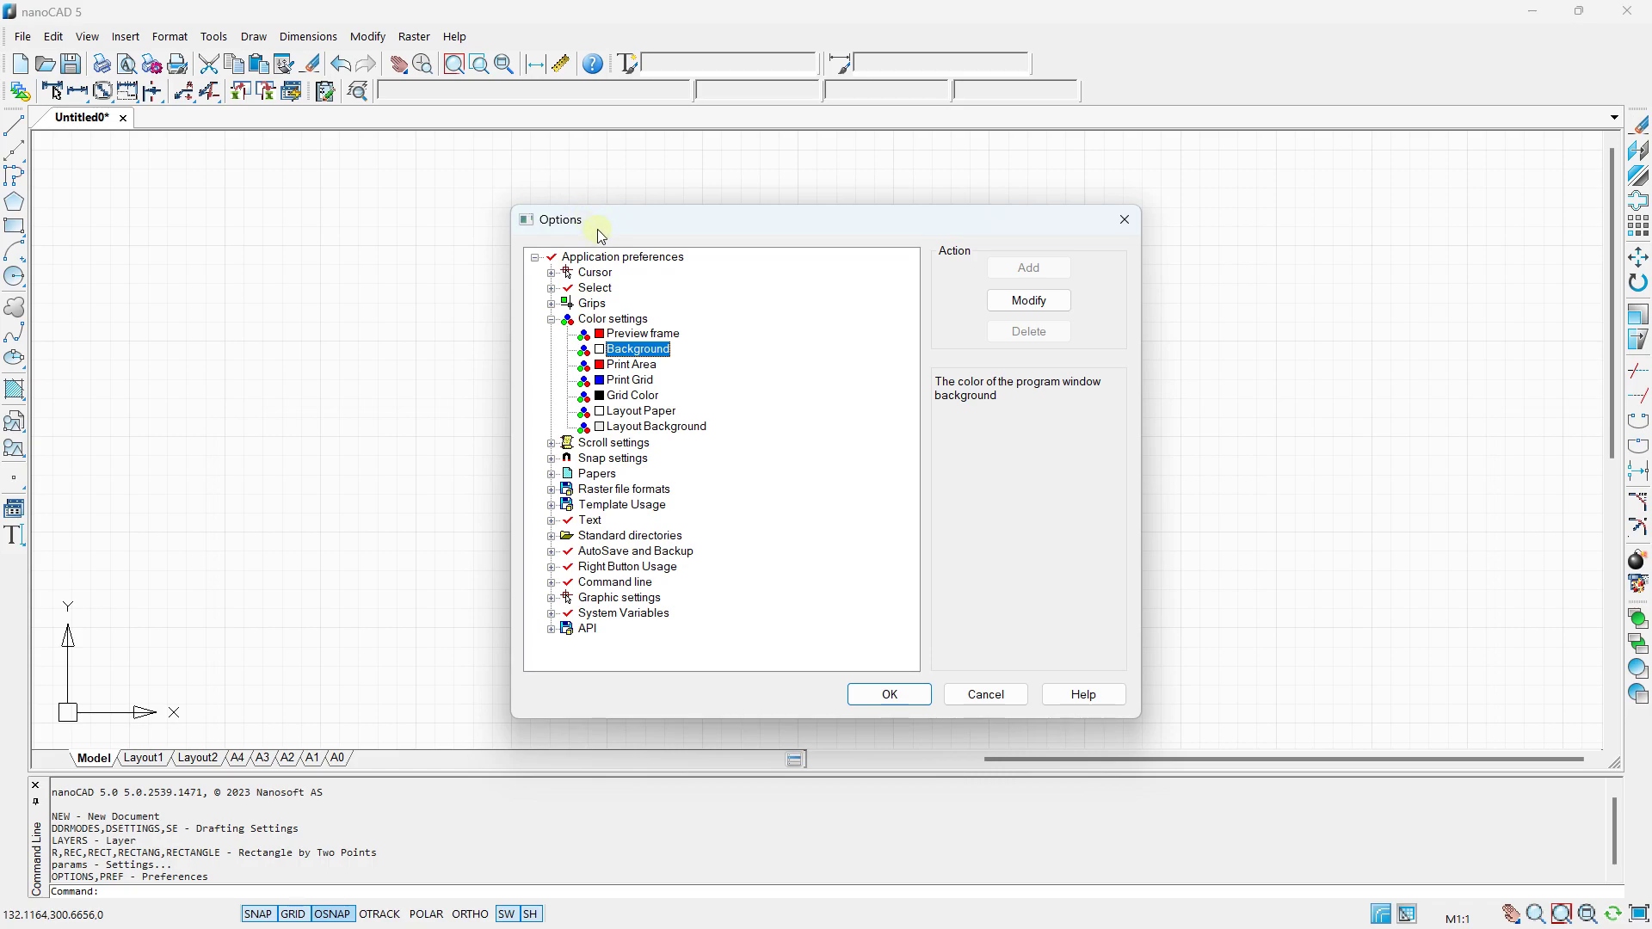
double_click(616, 353)
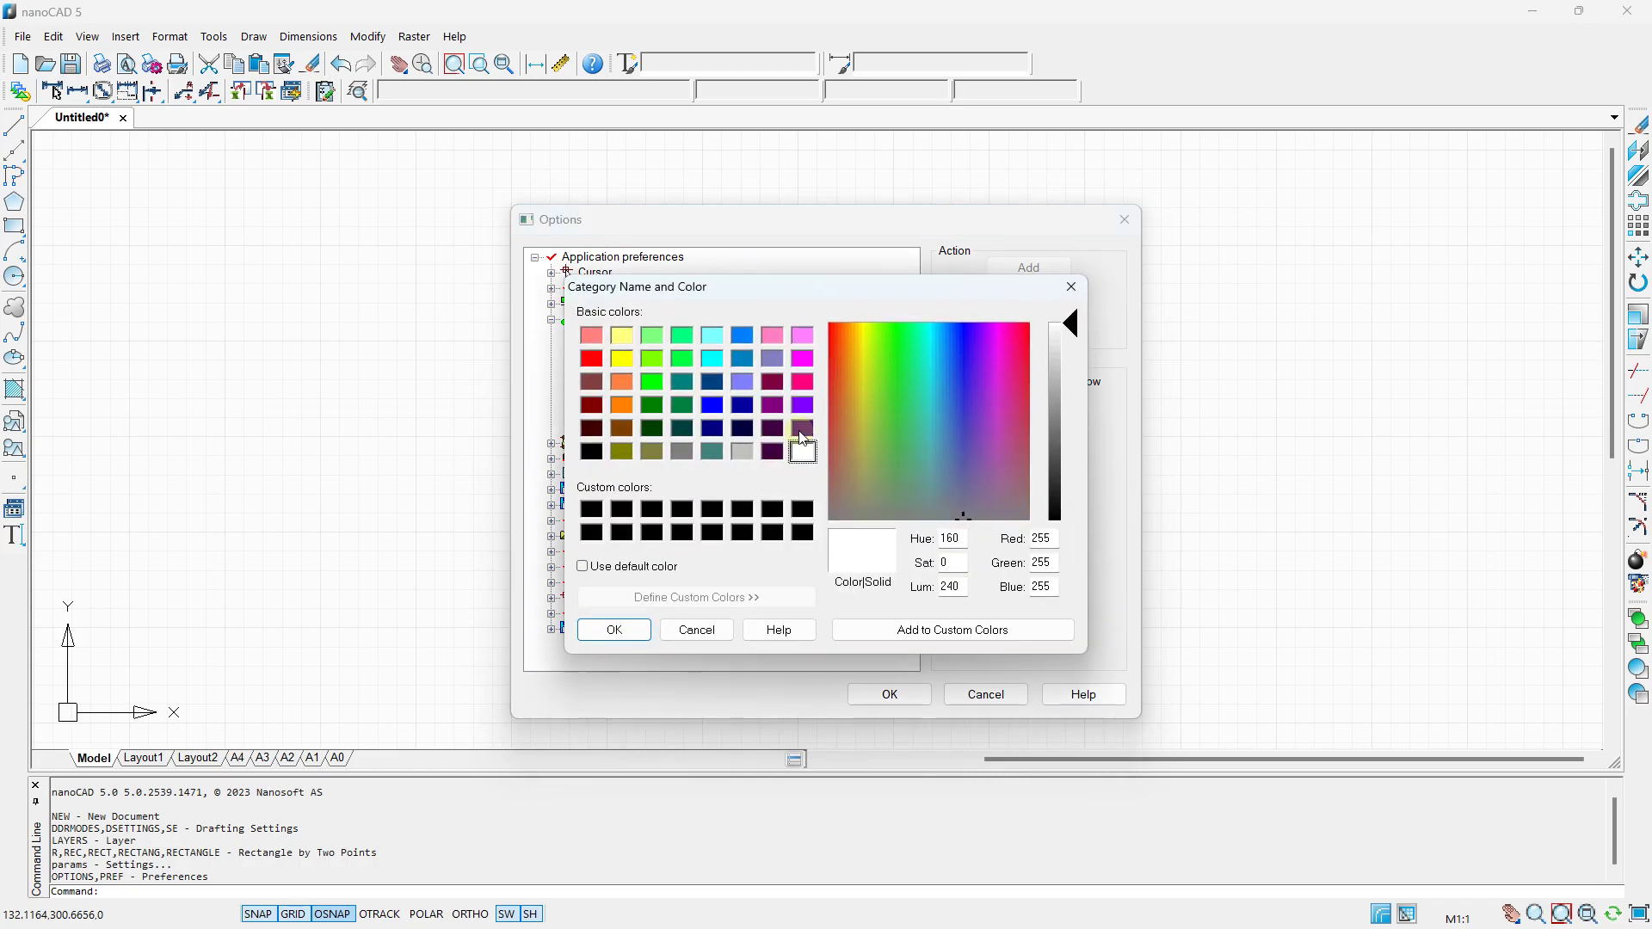
left_click(1068, 289)
double_click(656, 365)
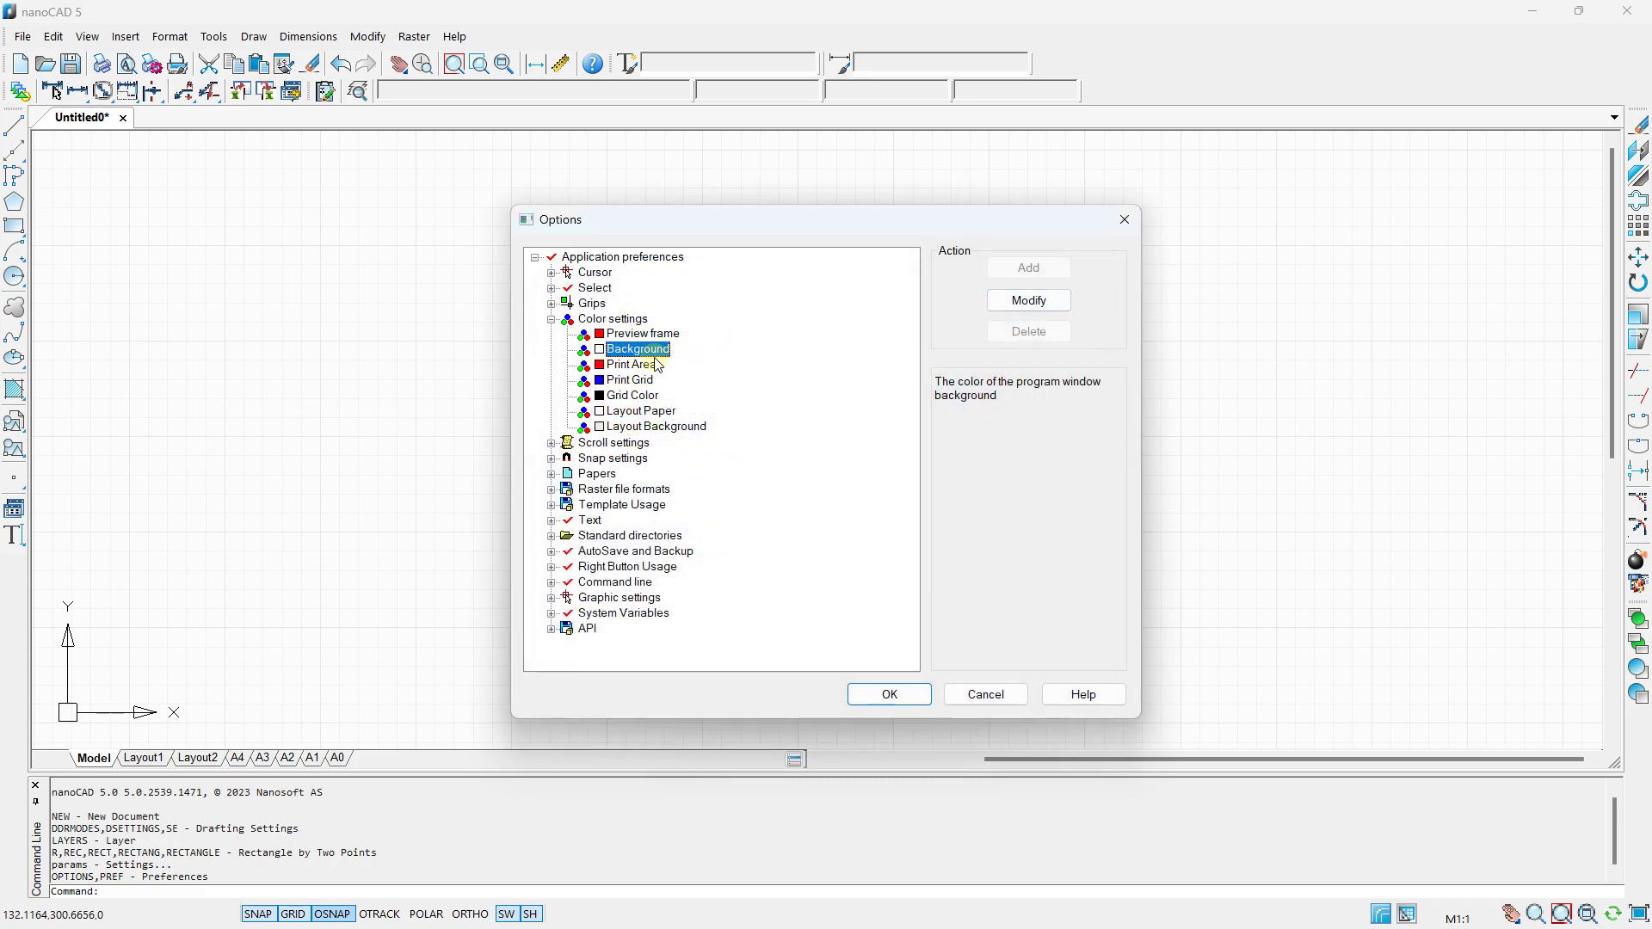
left_click(1069, 289)
left_click(647, 351)
double_click(647, 351)
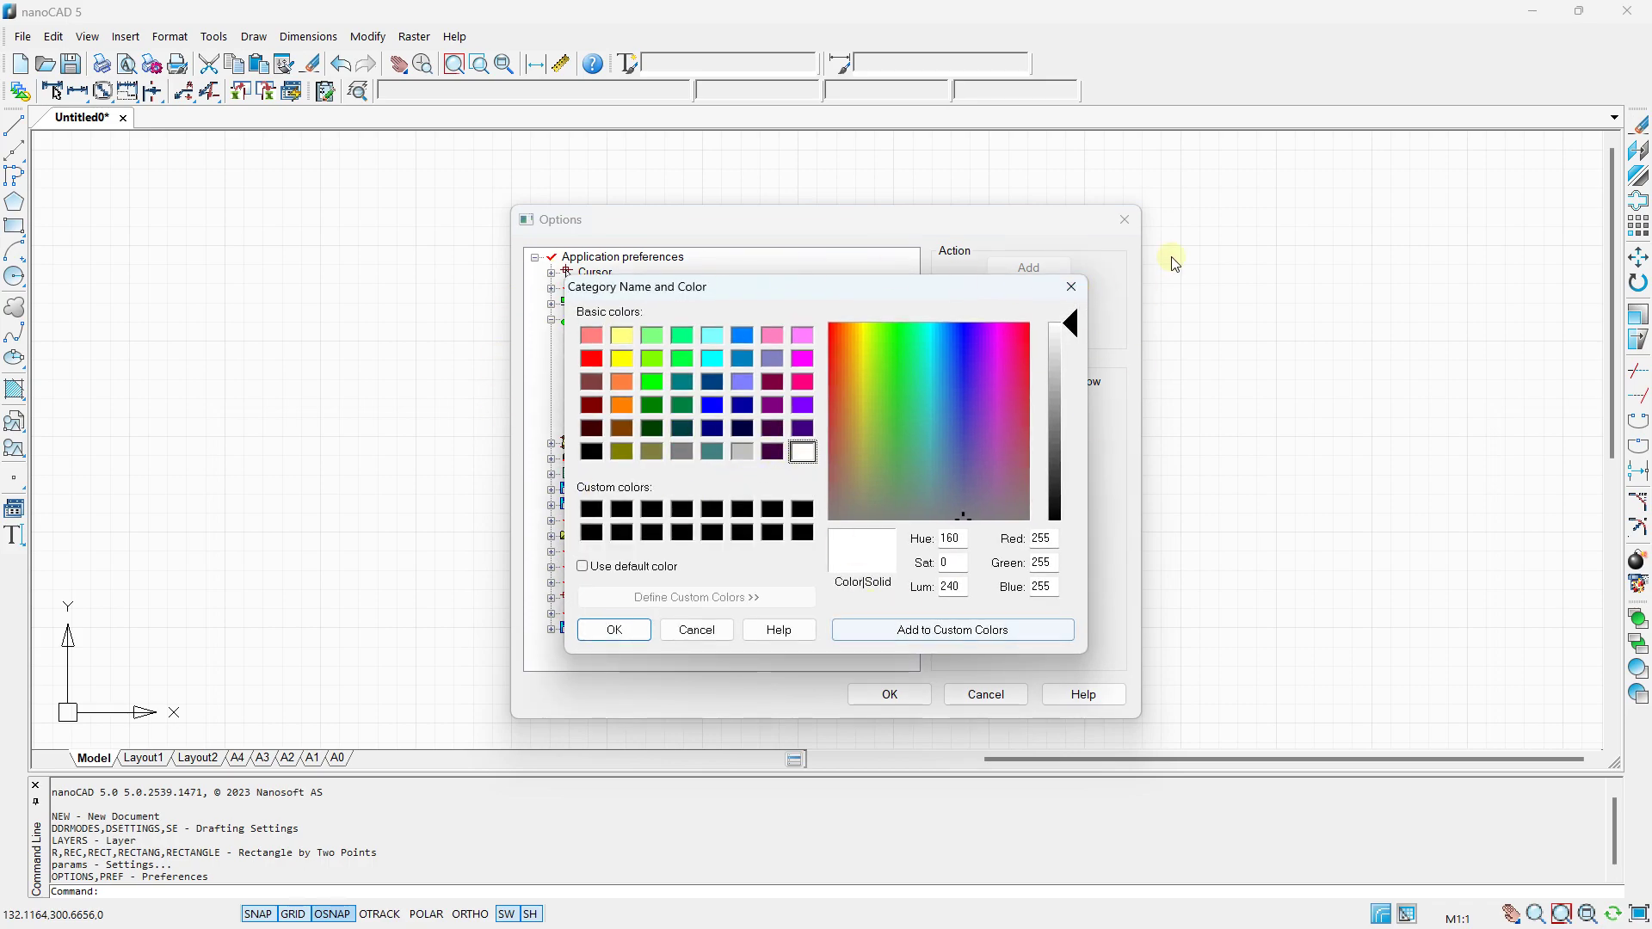
left_click(1077, 287)
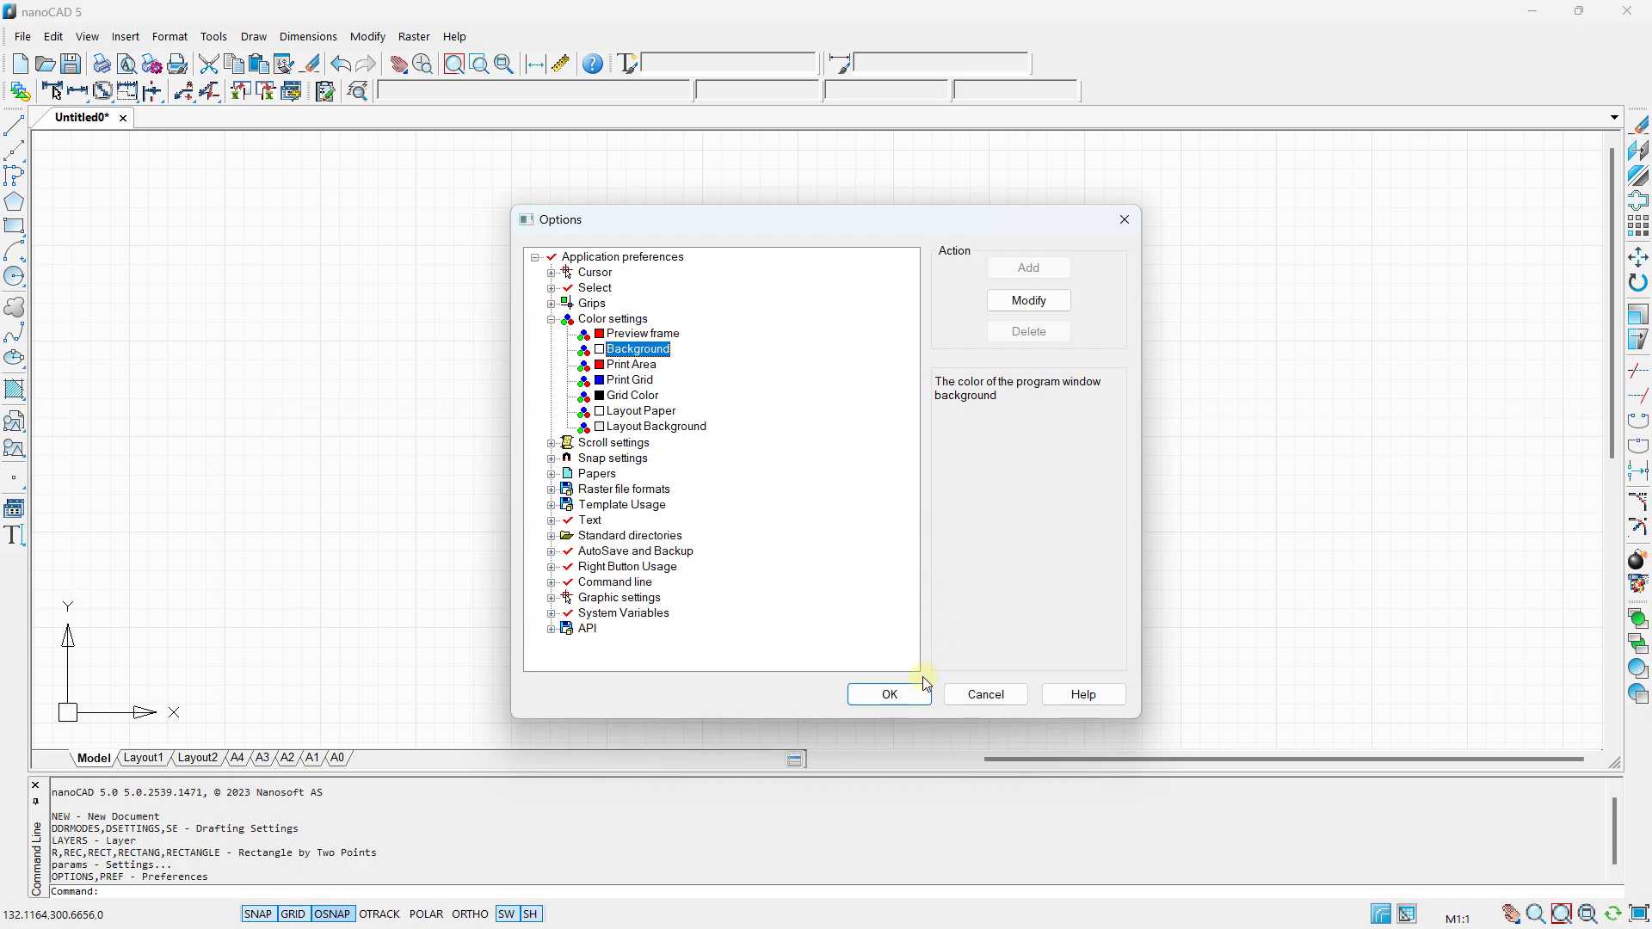
left_click(891, 693)
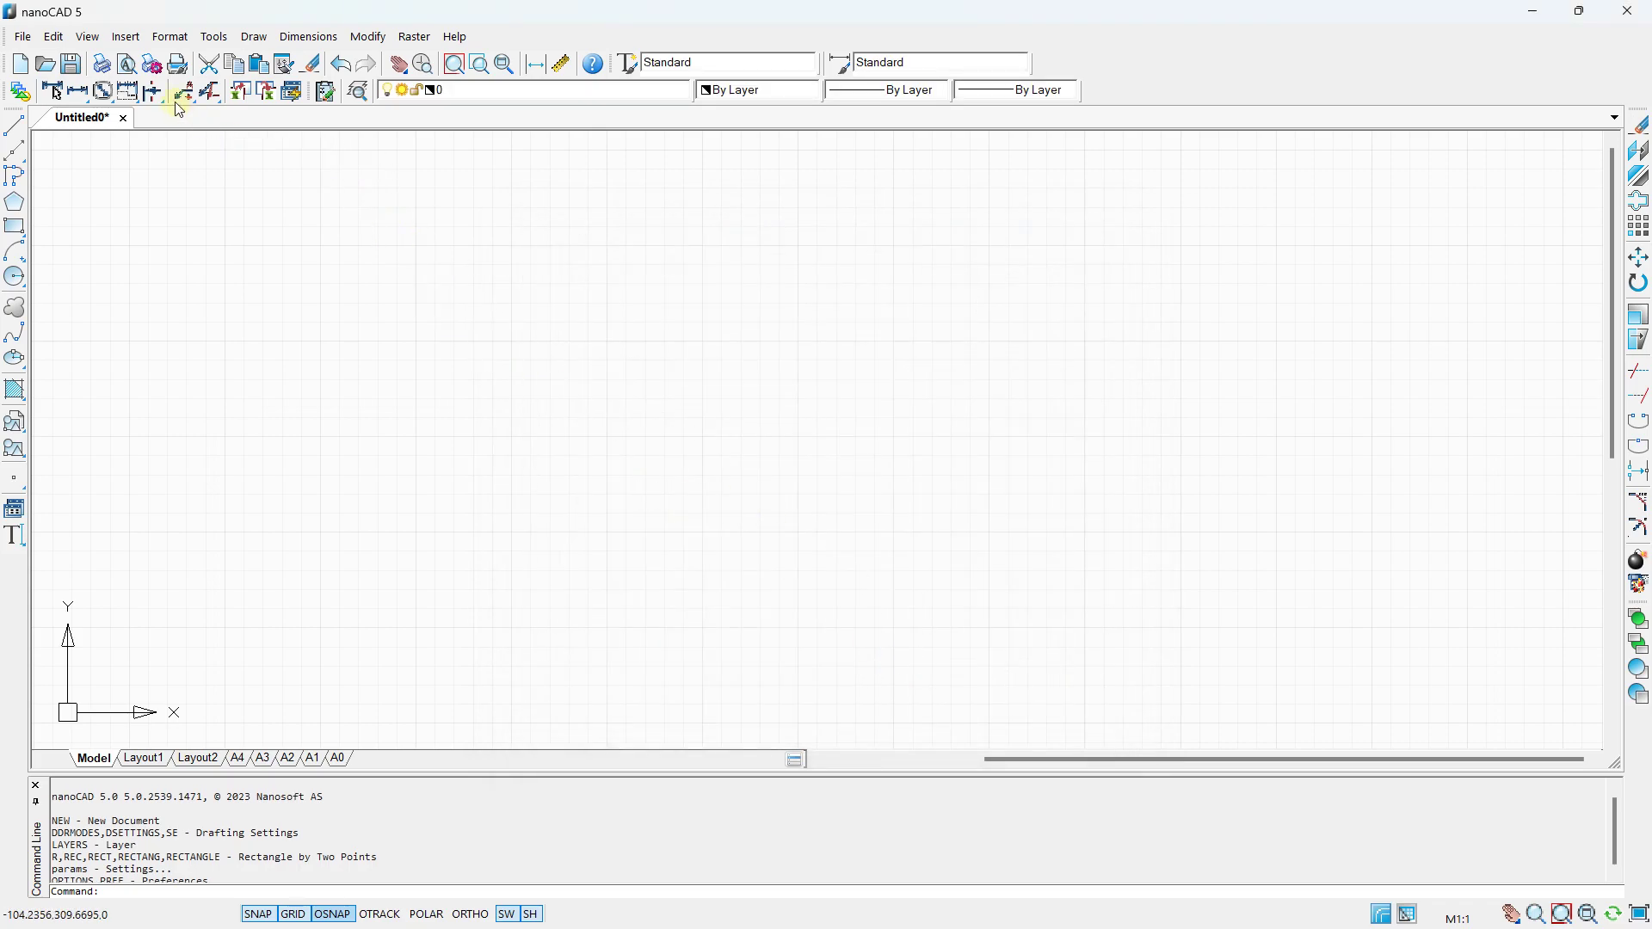
Check the default drawing units and close the Units dialog unchanged.
left_click(177, 43)
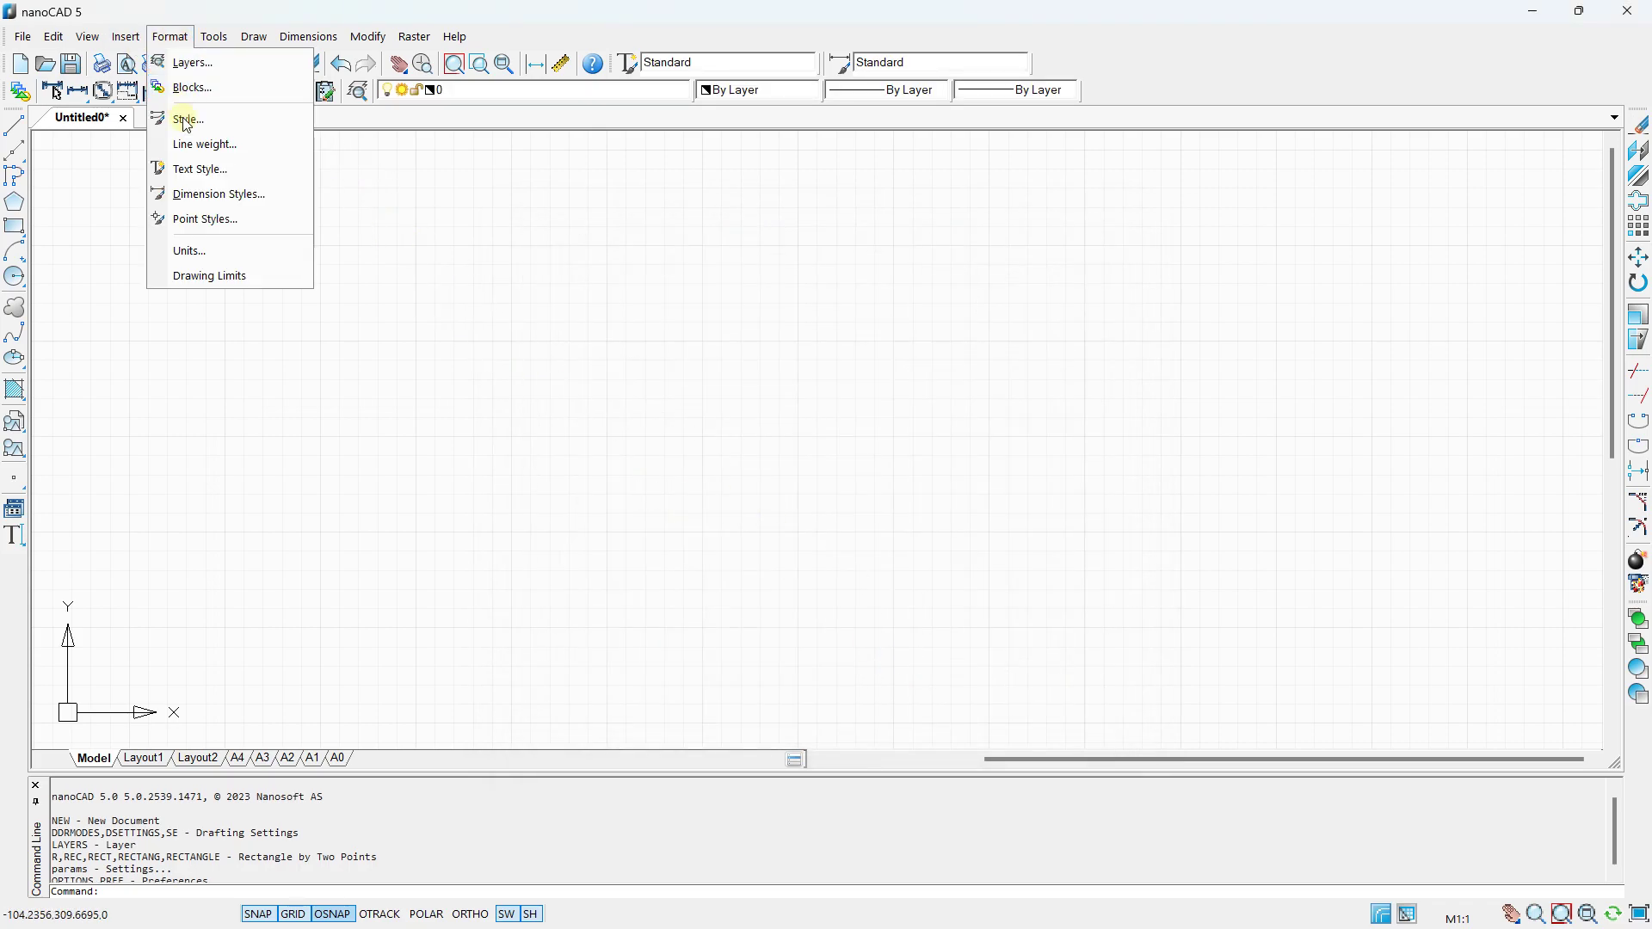
left_click(189, 252)
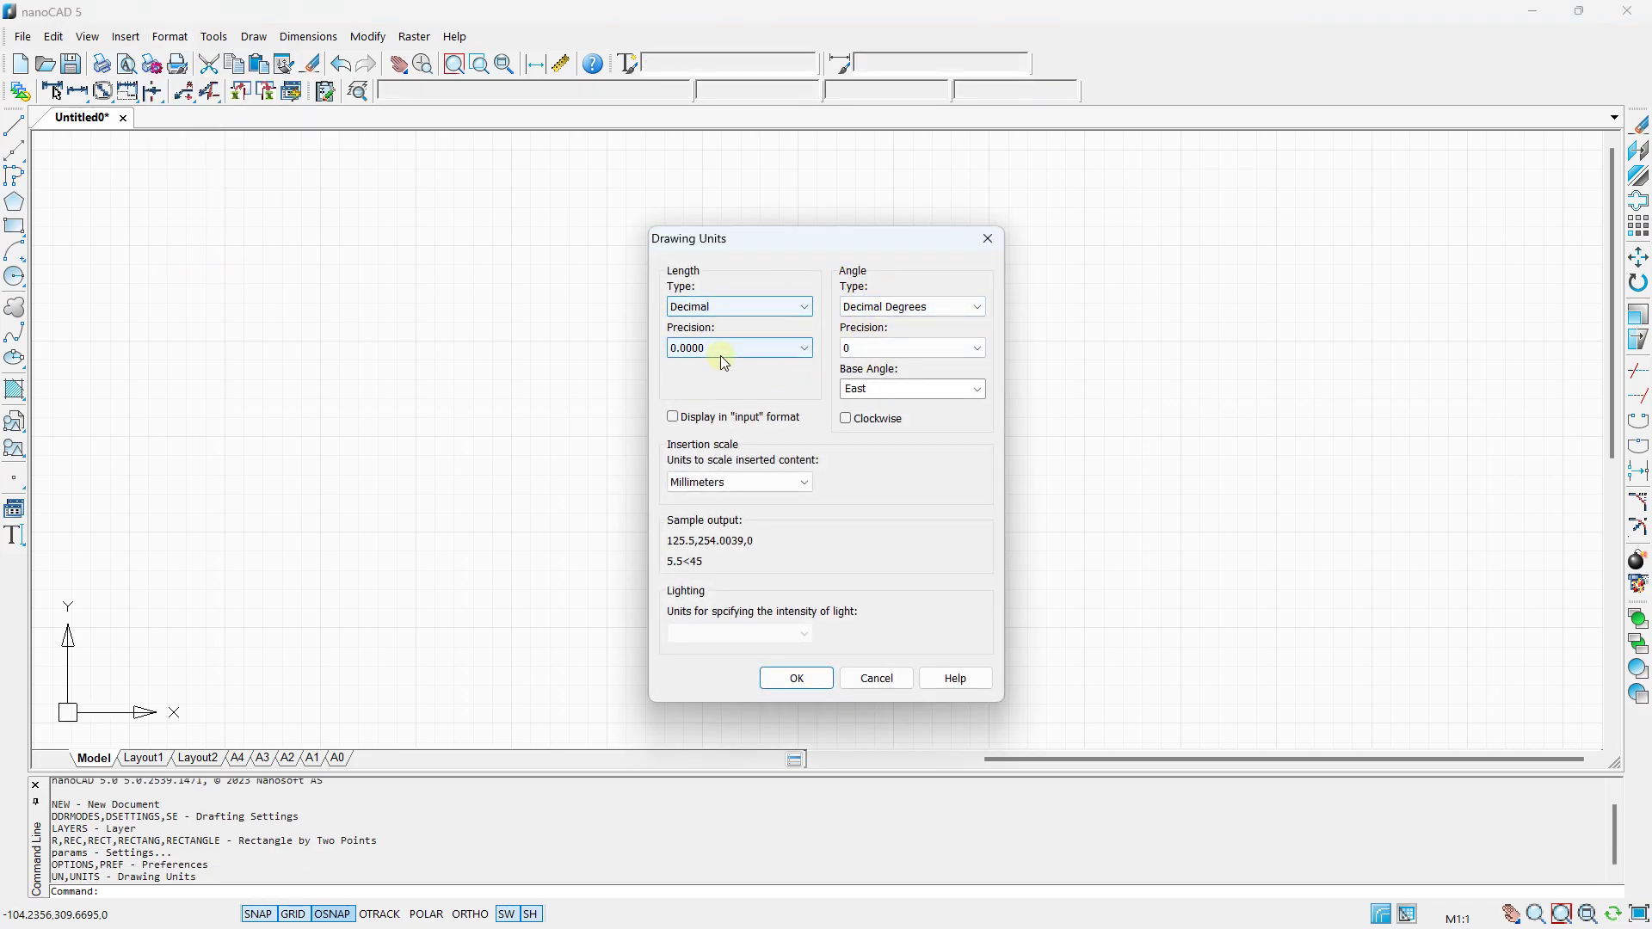
left_click(988, 239)
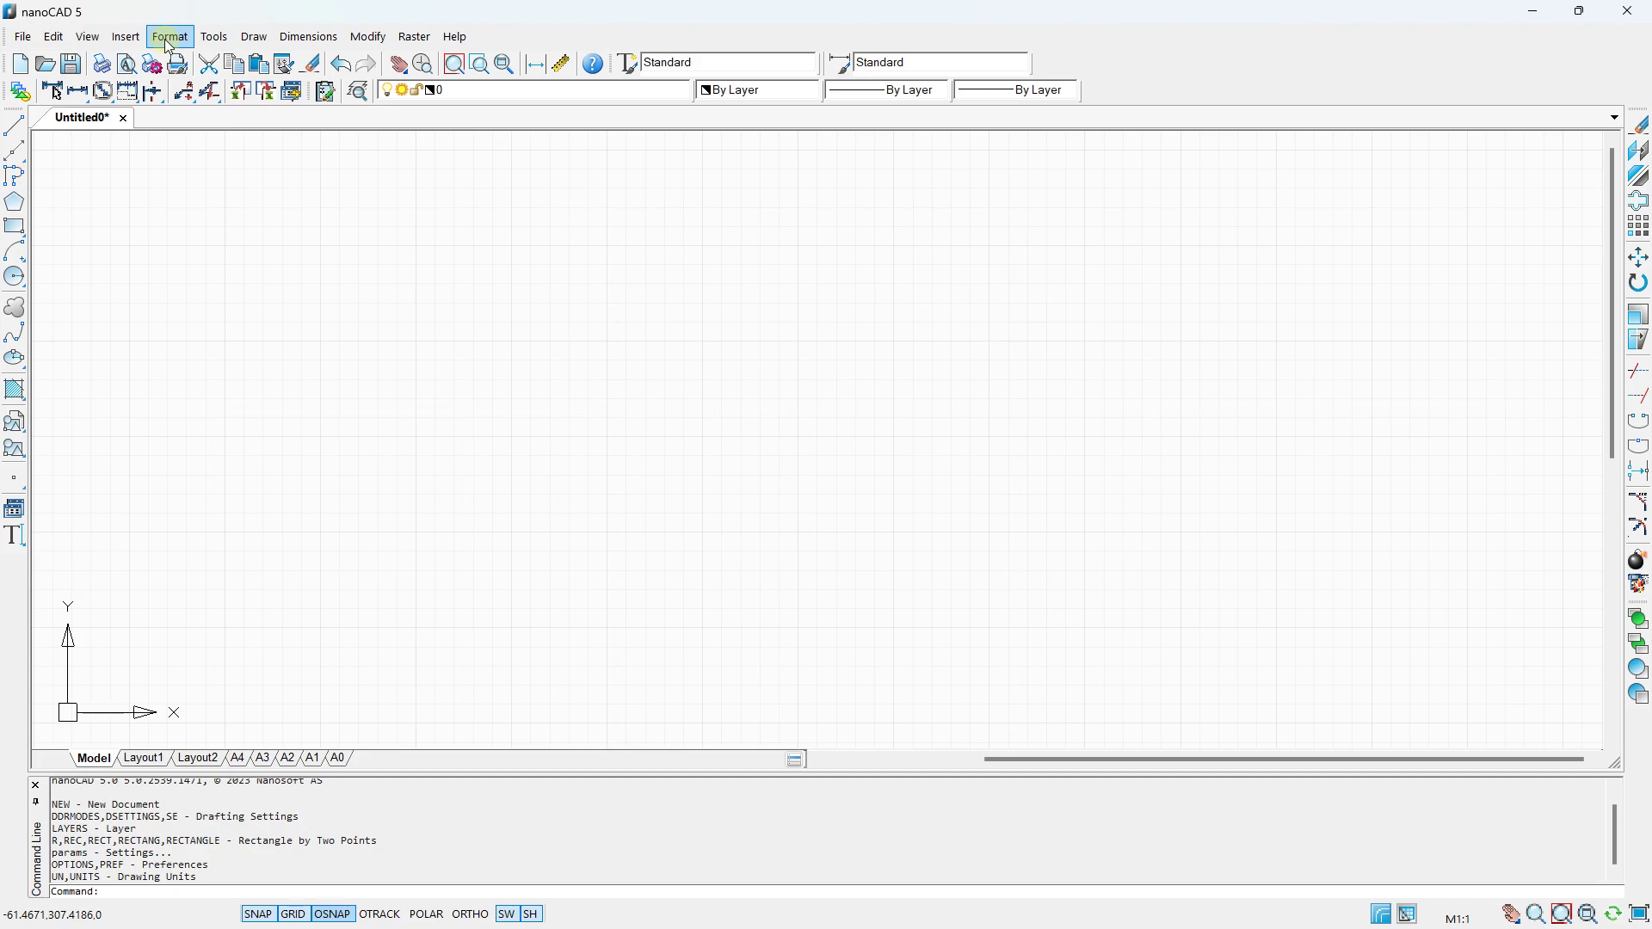
Accept the default drawing limits and place a rectangle's first corner at -50,50.
left_click(170, 37)
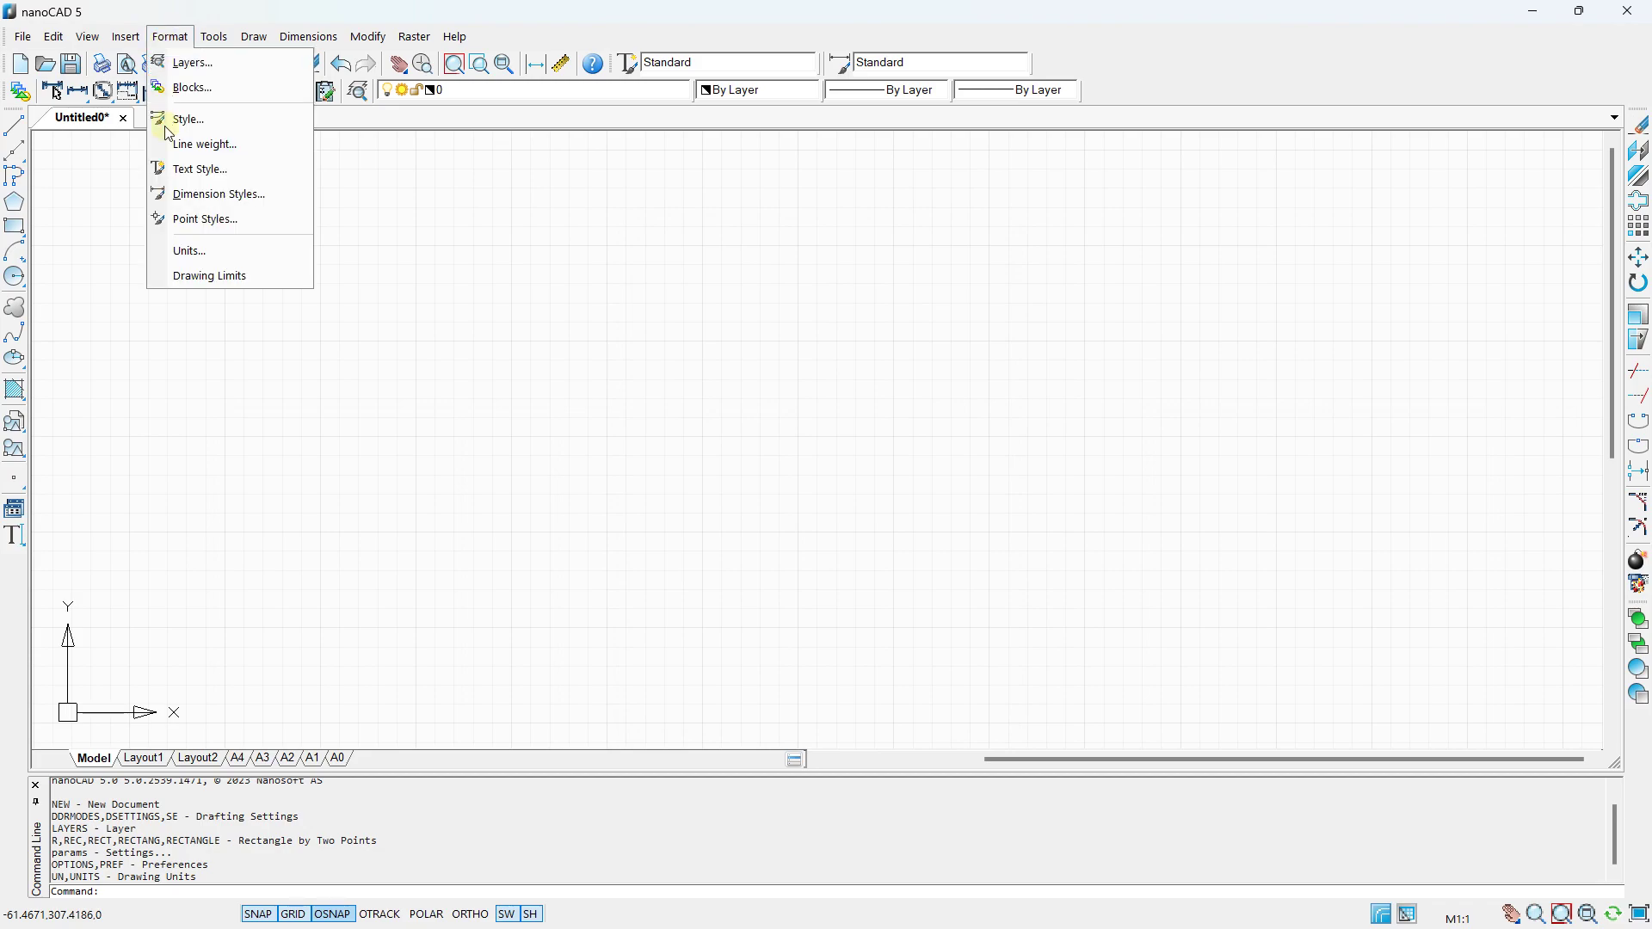
left_click(191, 277)
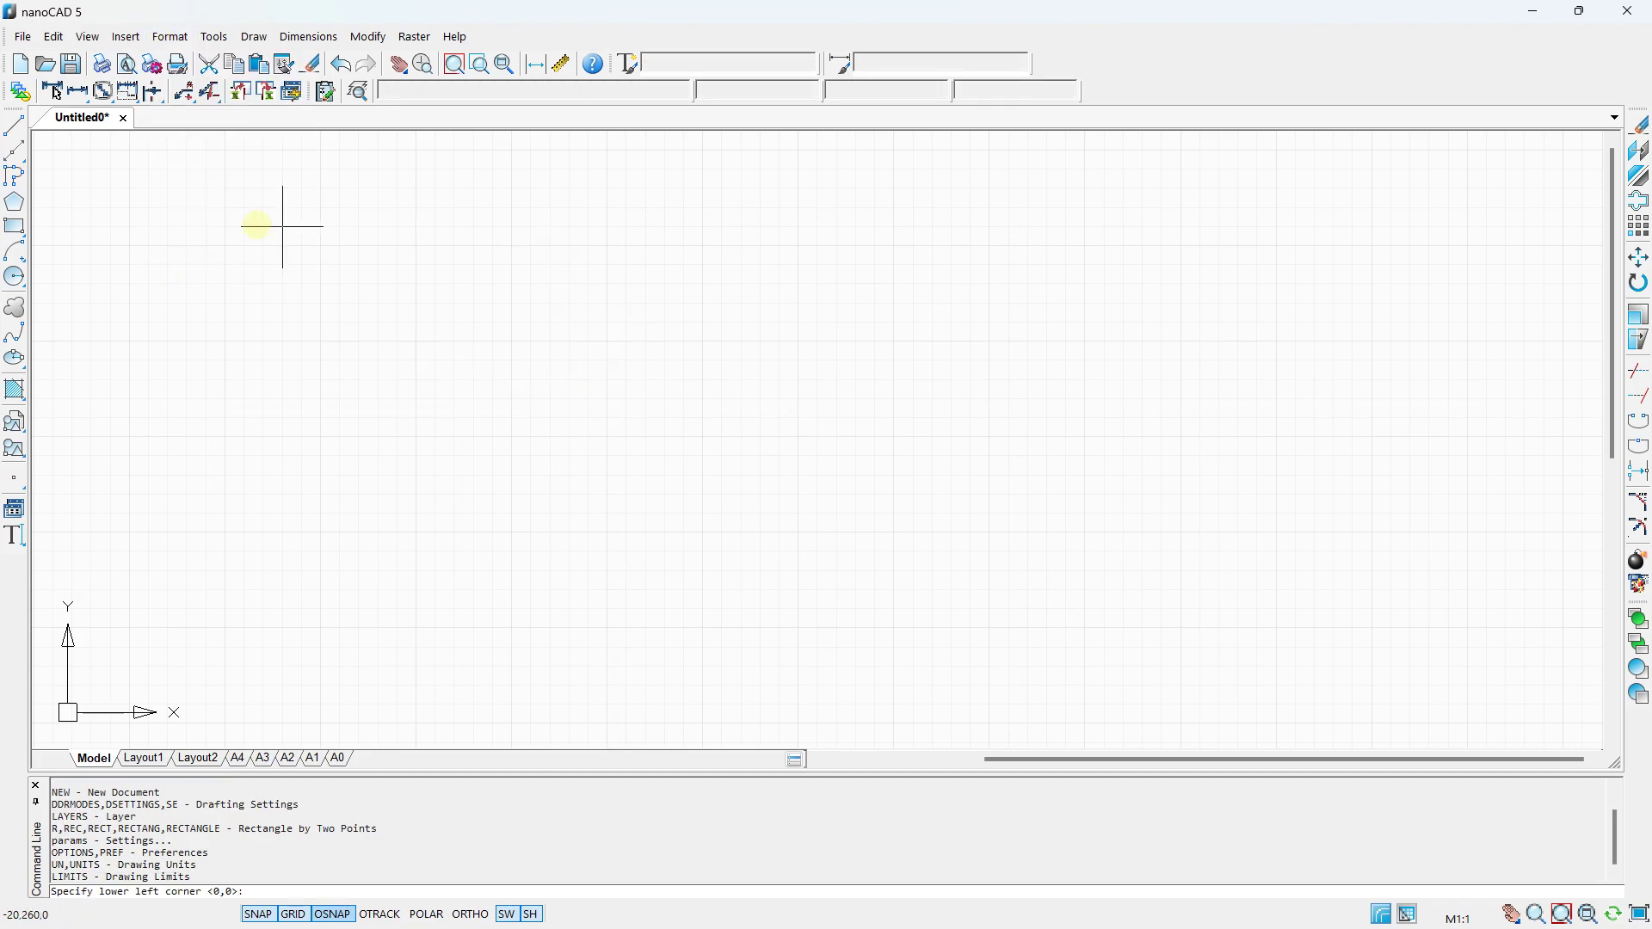
key("Escape")
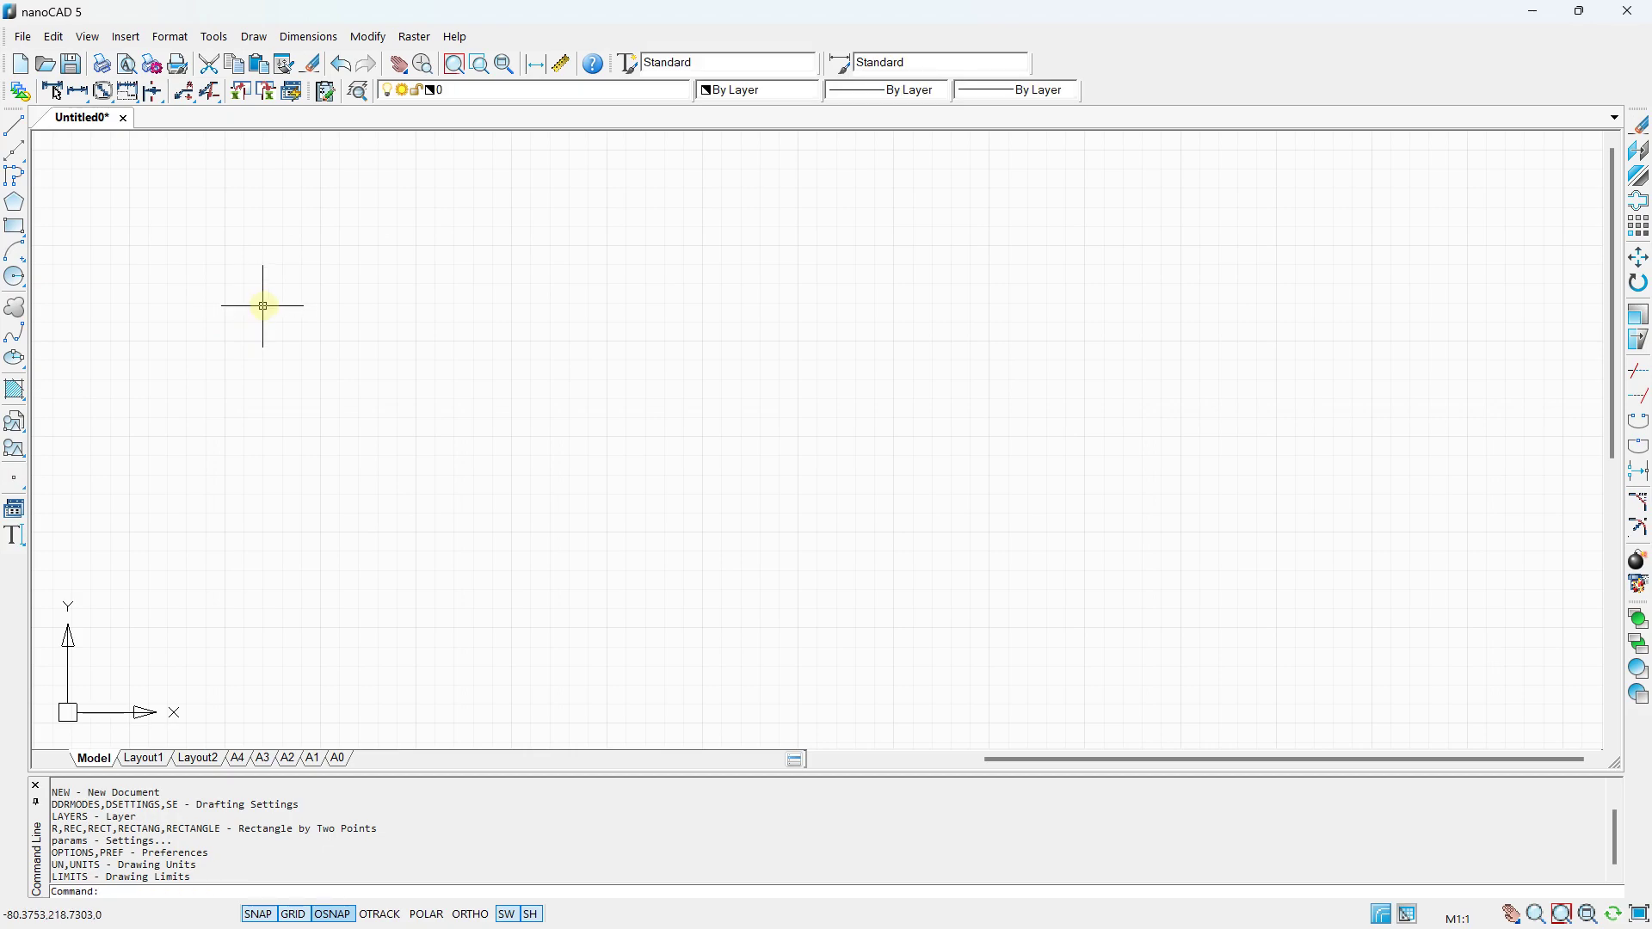
left_click(15, 227)
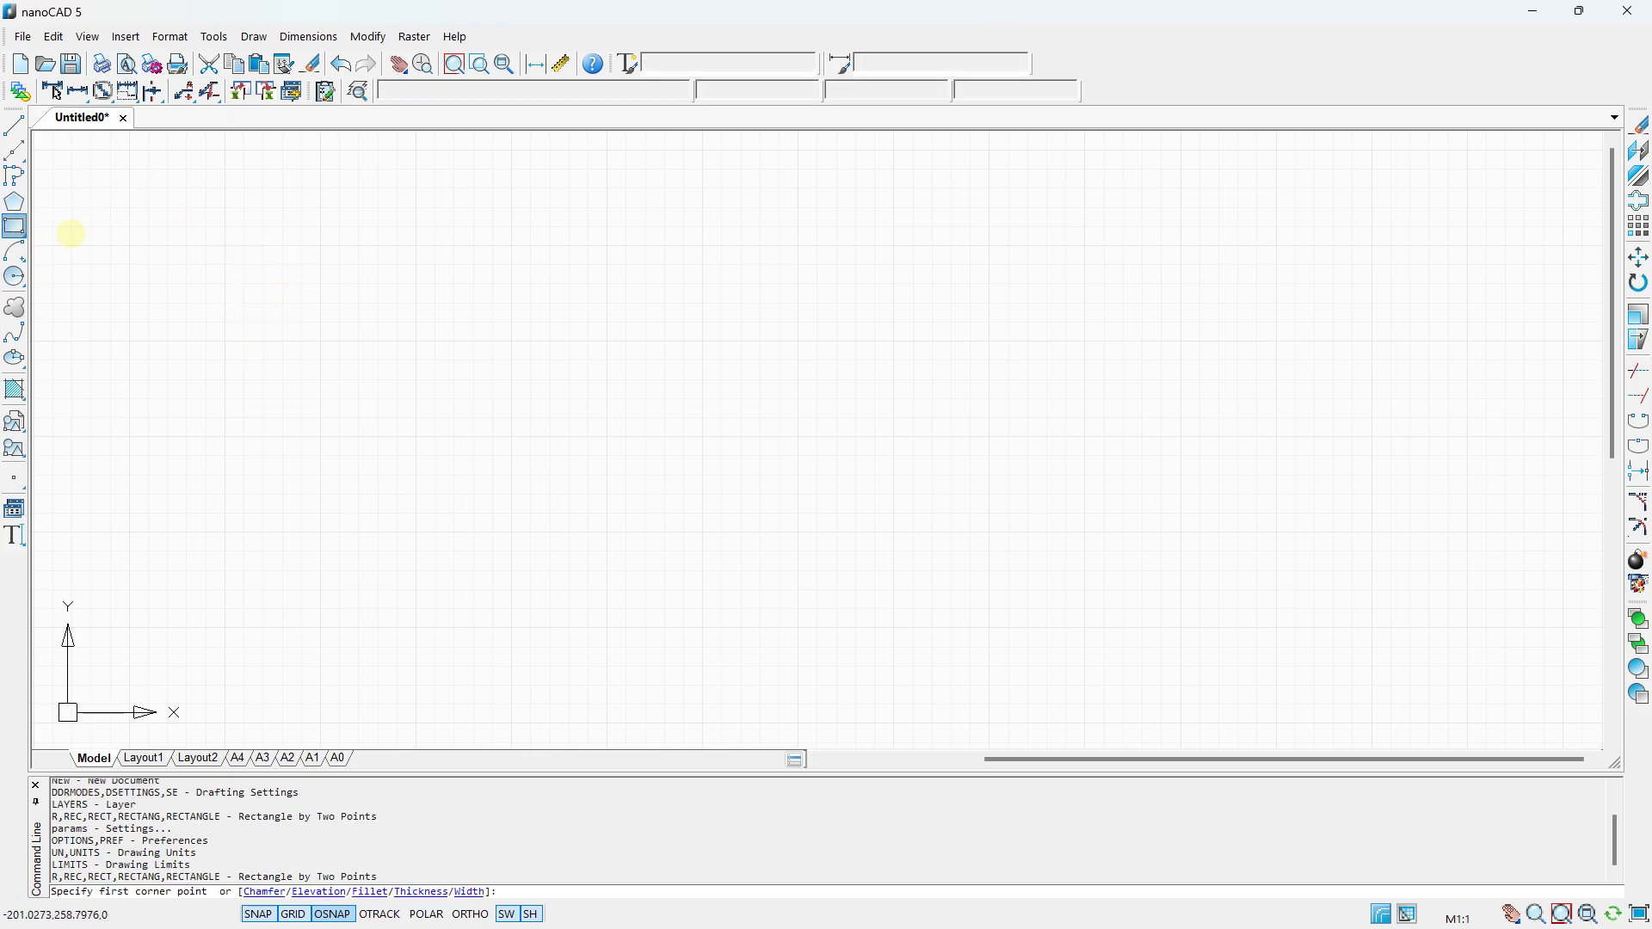
left_click(320, 628)
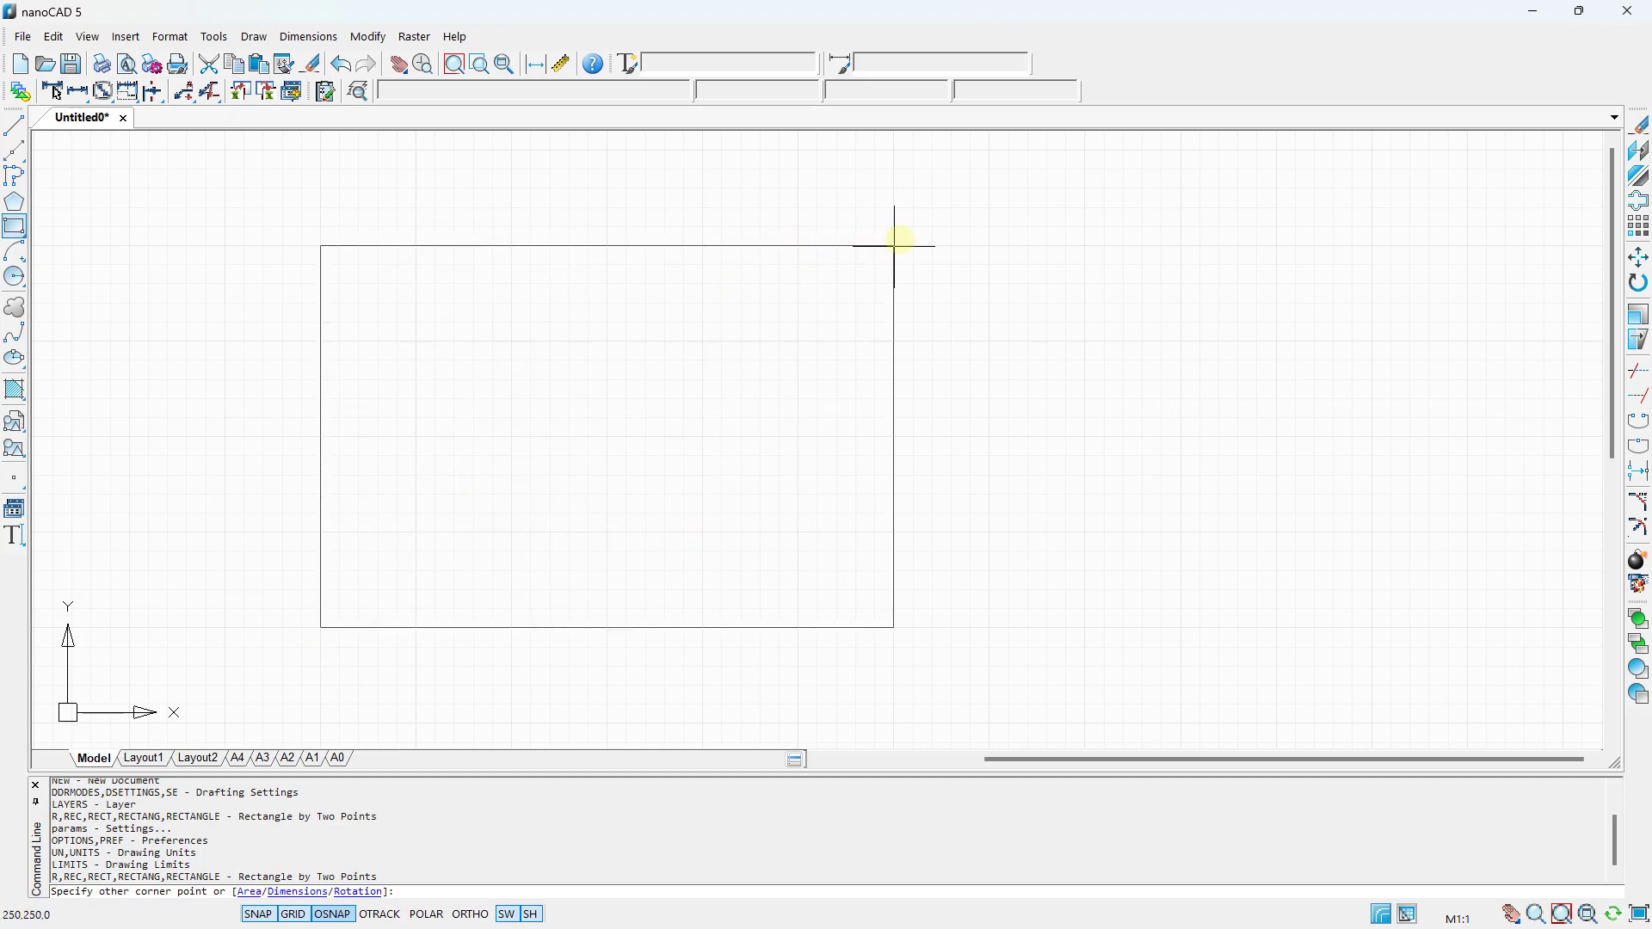
Complete the rectangle with its opposite corner near 200,250.
left_click(799, 246)
scroll(477, 336, "down", 3)
scroll(550, 317, "up", 2)
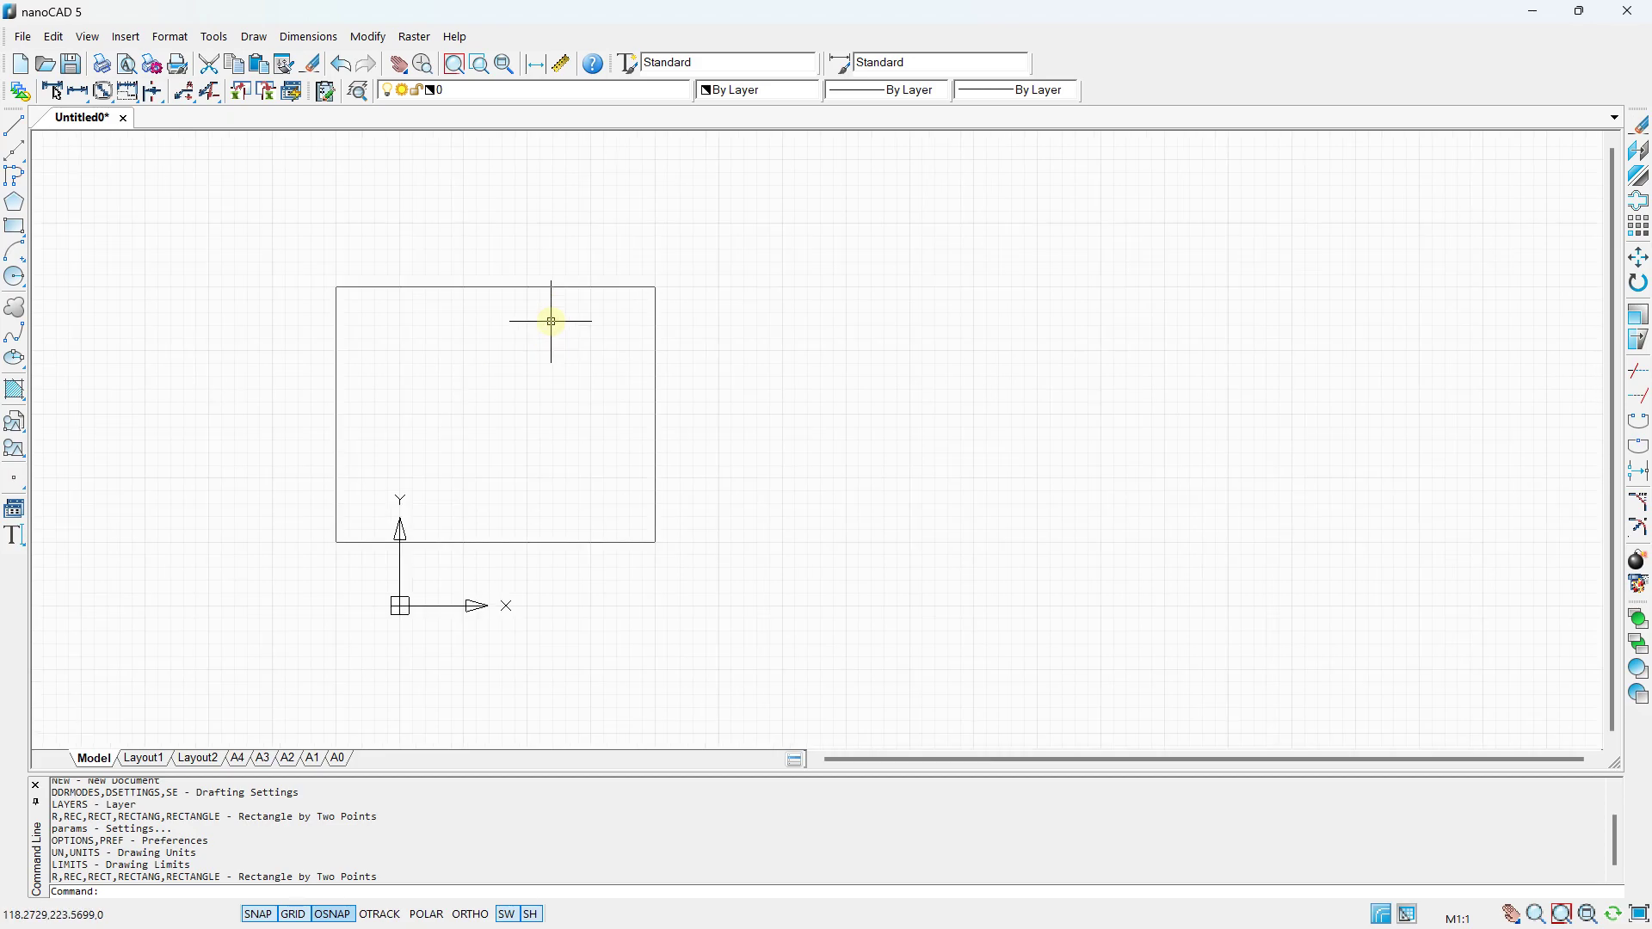
Draw a three-segment zigzag line to the right of the rectangle.
left_click(14, 126)
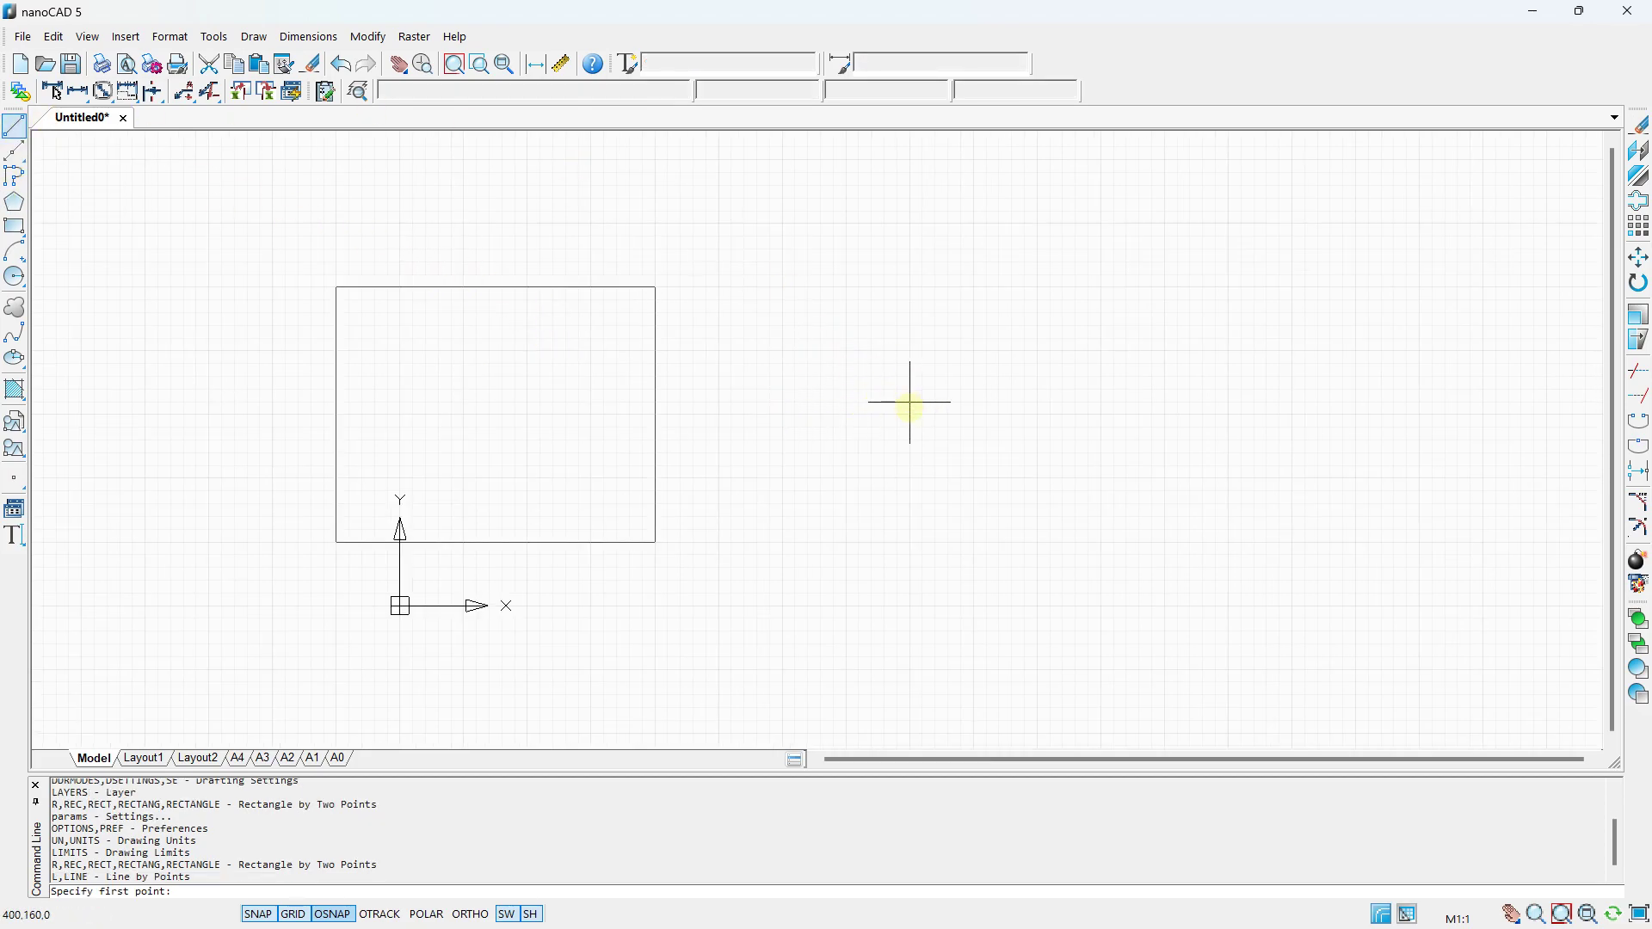
left_click(987, 262)
left_click(1102, 401)
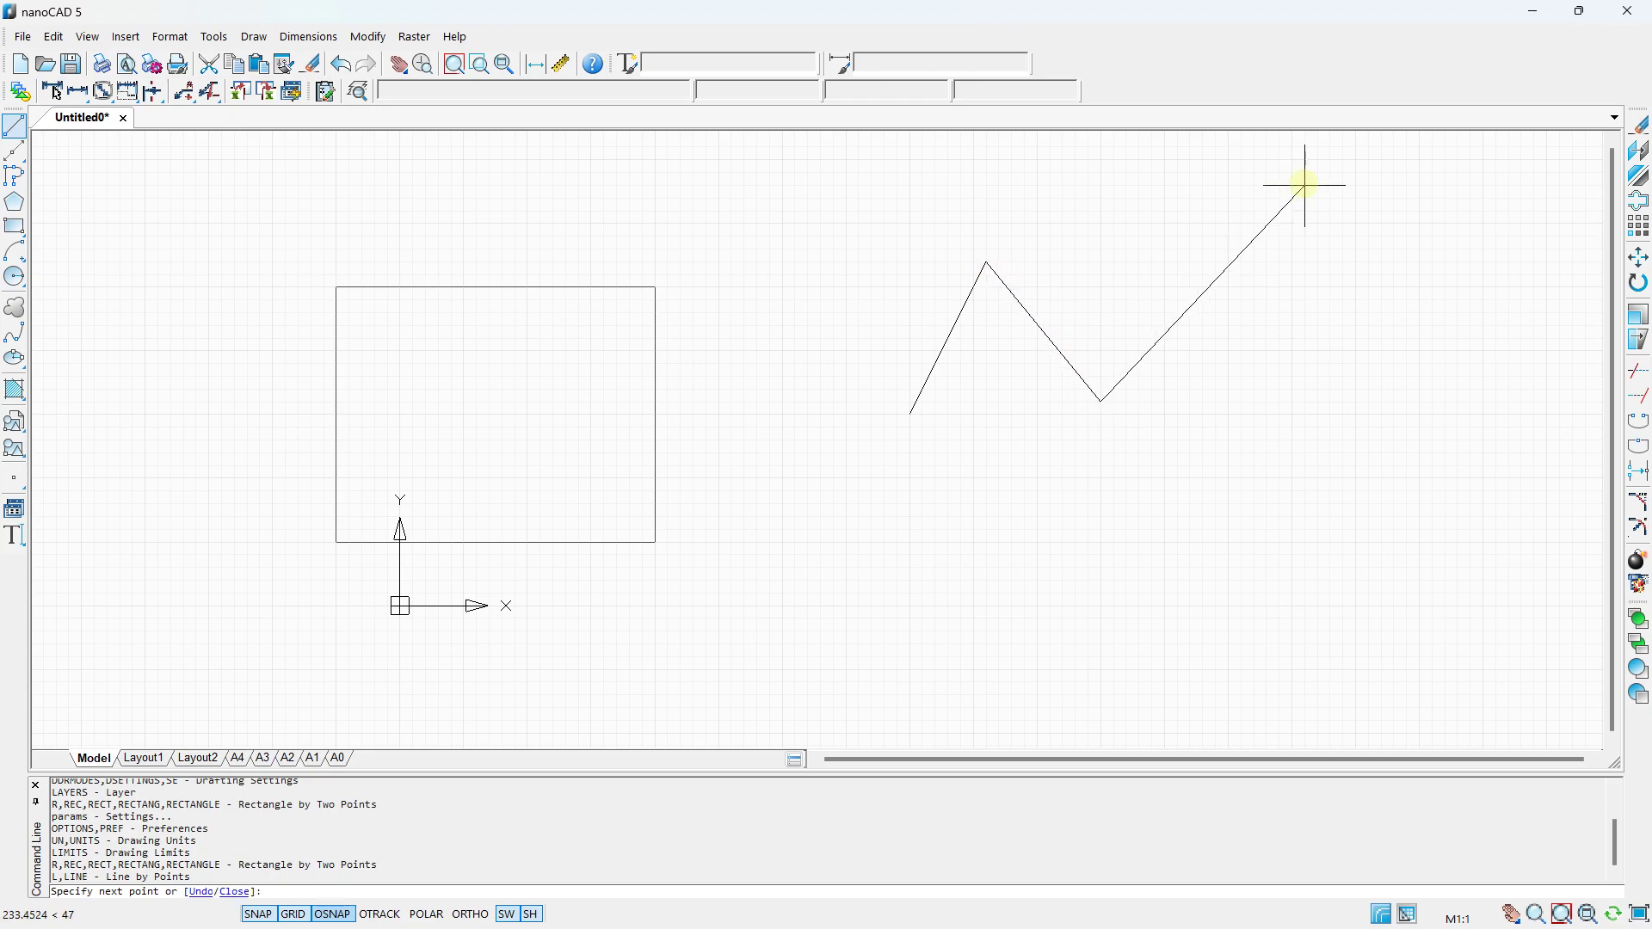
left_click(1306, 185)
key("Return")
scroll(172, 394, "up", 2)
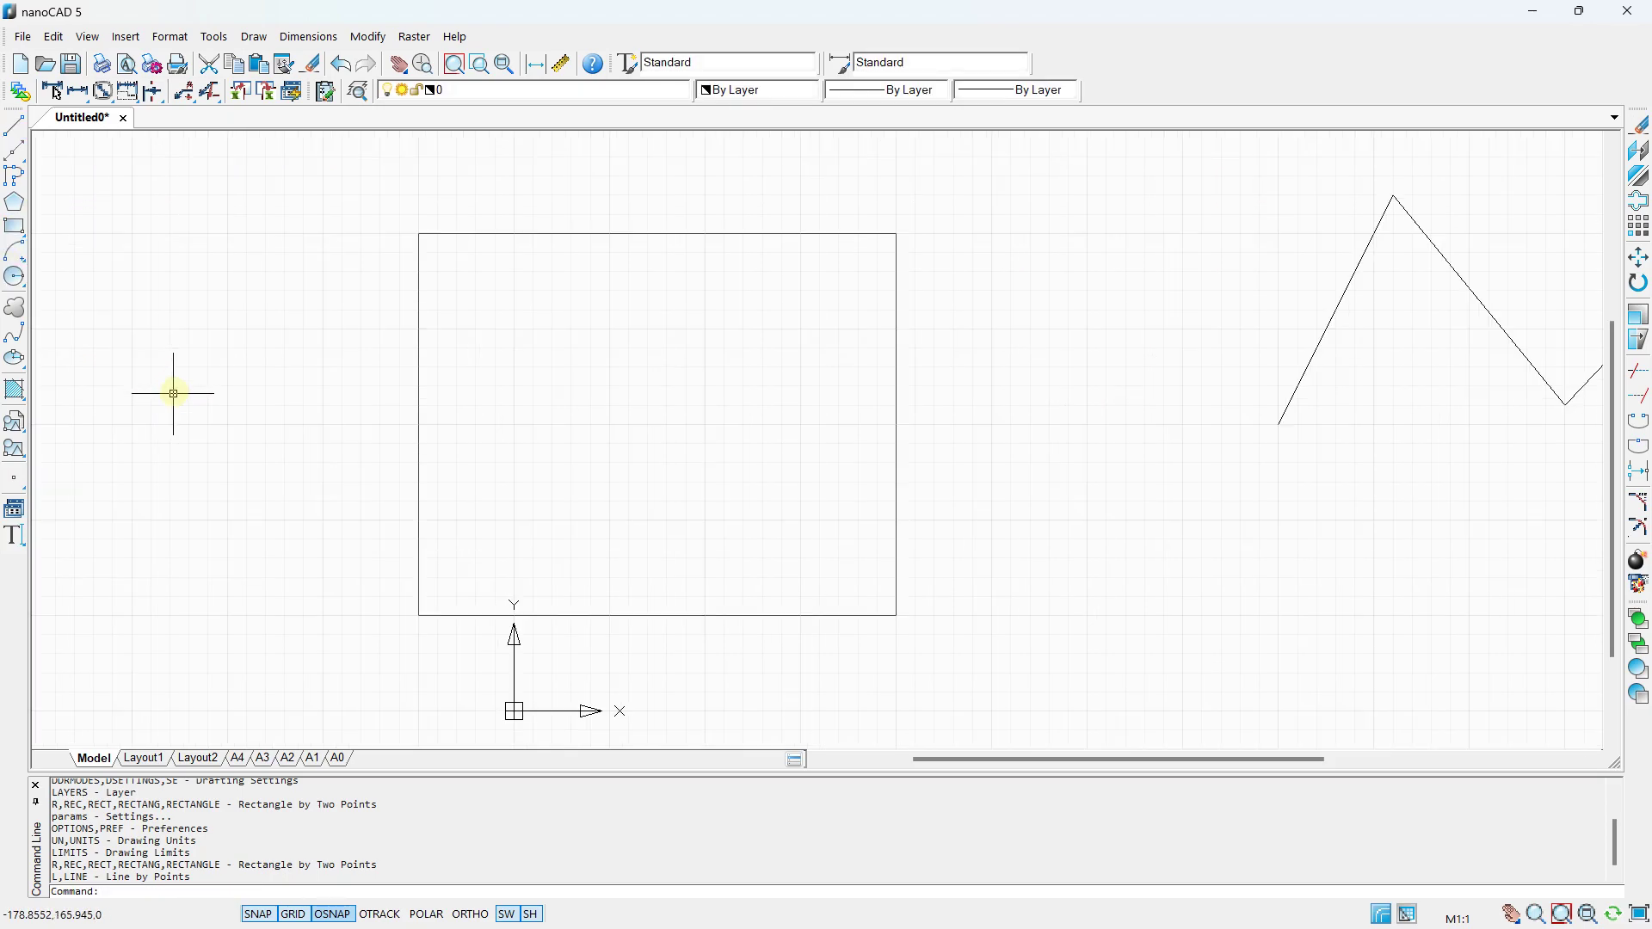
left_click(14, 281)
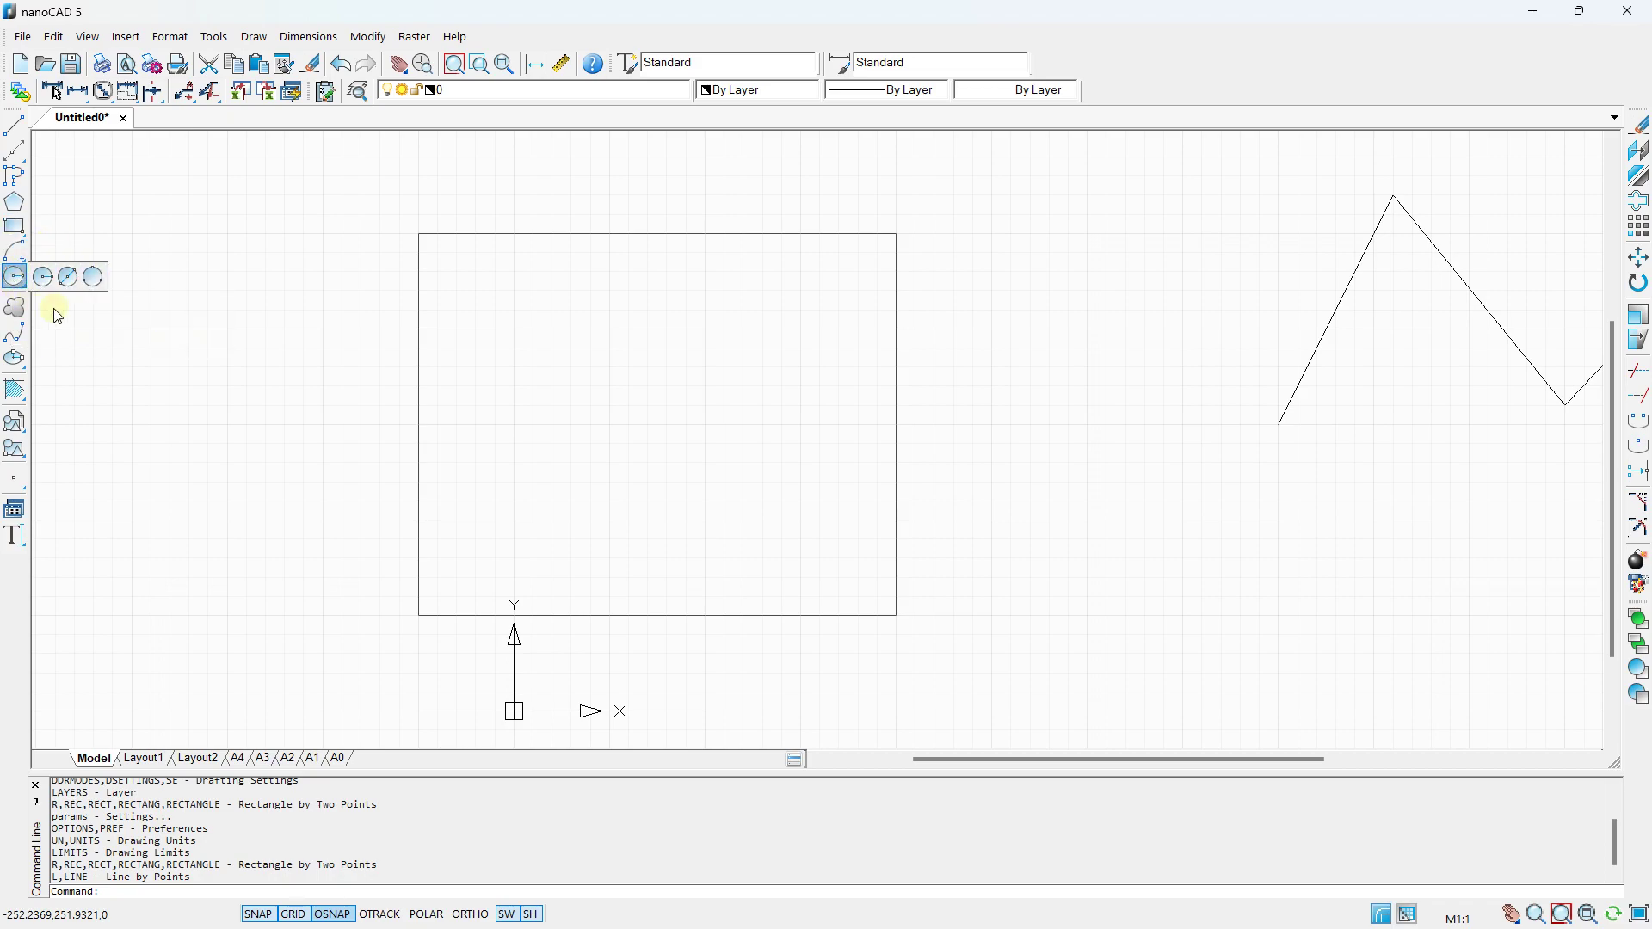
Draw the larger circle near the rectangle's upper-left corner using centre and radius.
left_click(43, 276)
left_click(515, 329)
left_click(515, 275)
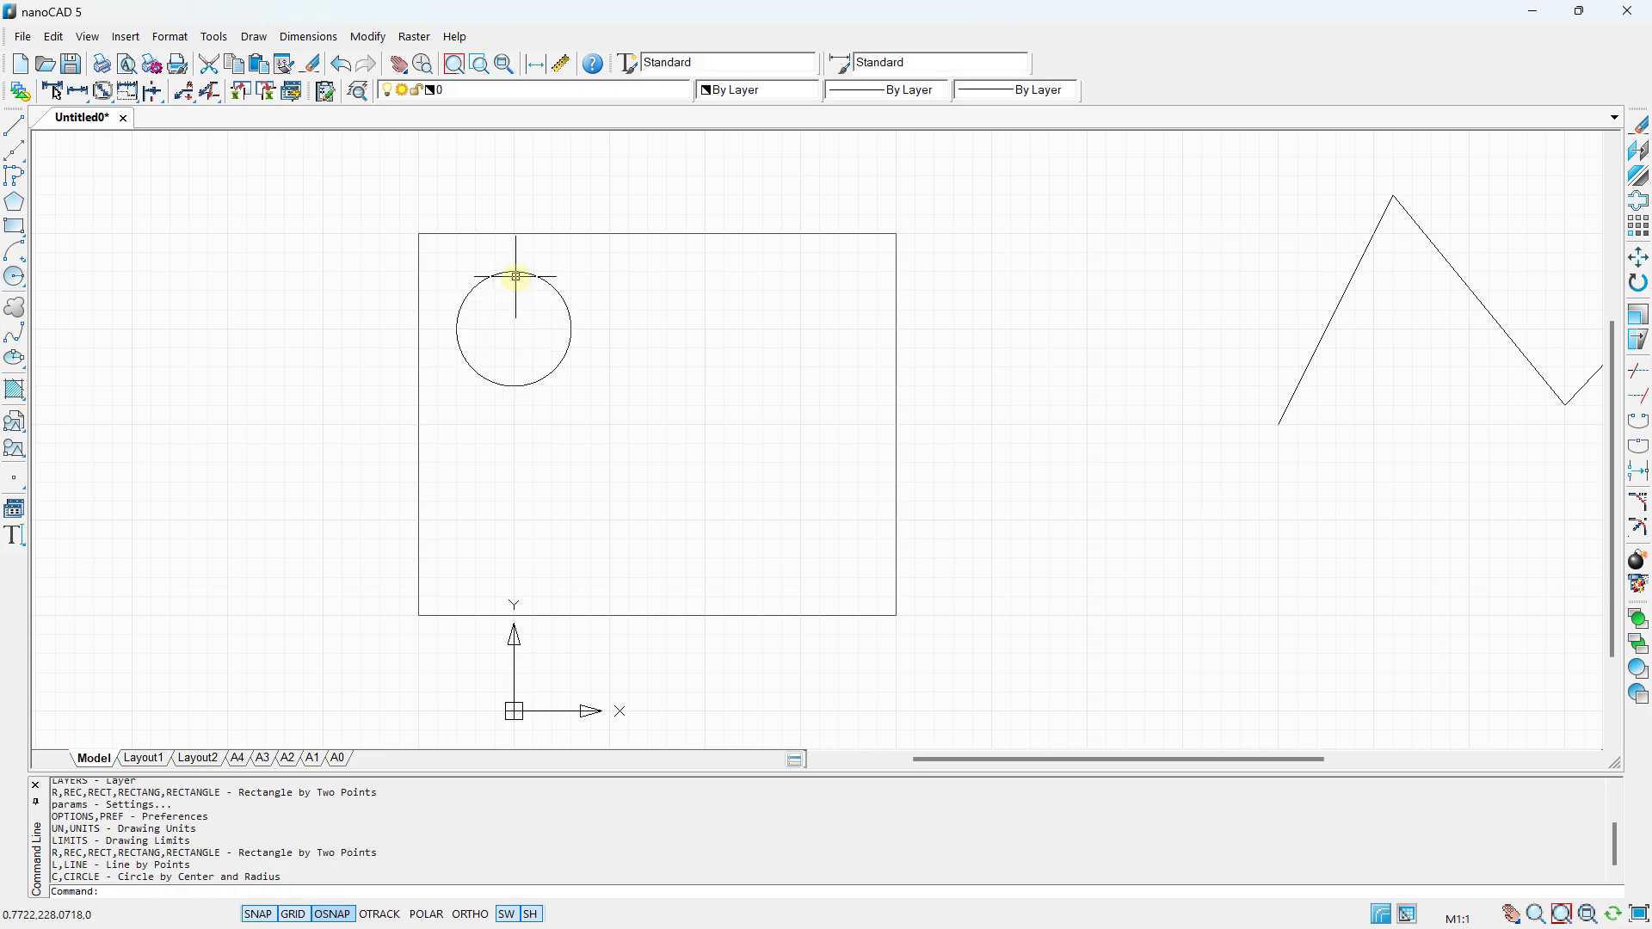
Add a smaller circle near the rectangle's lower-right corner.
left_click(13, 279)
left_click(782, 519)
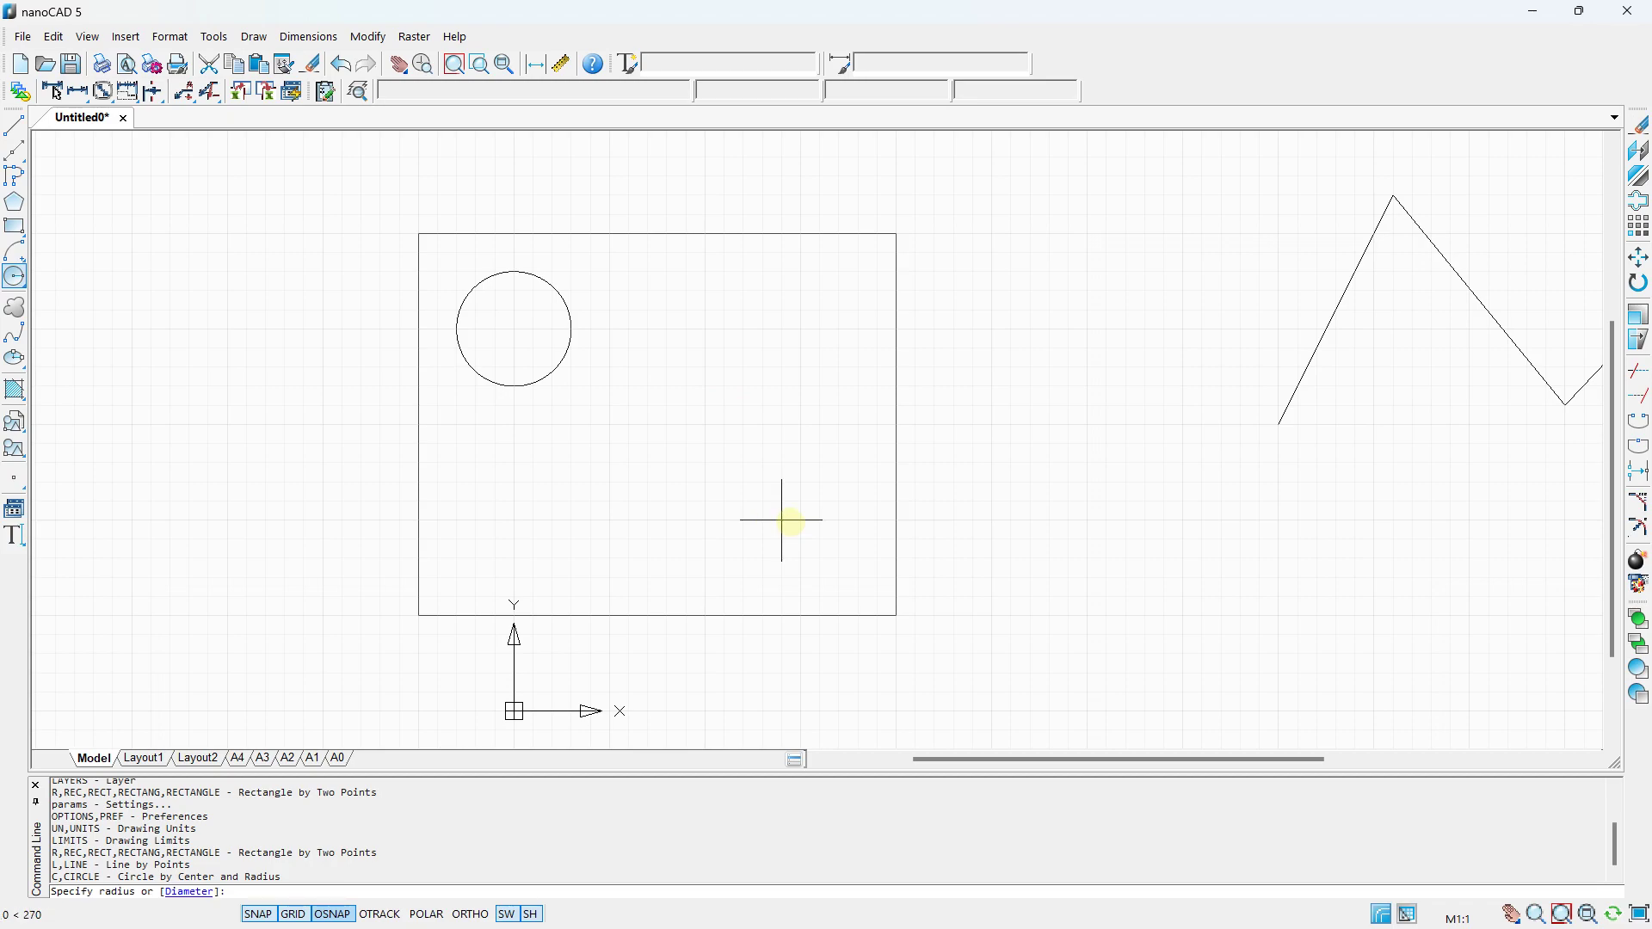
key("Escape")
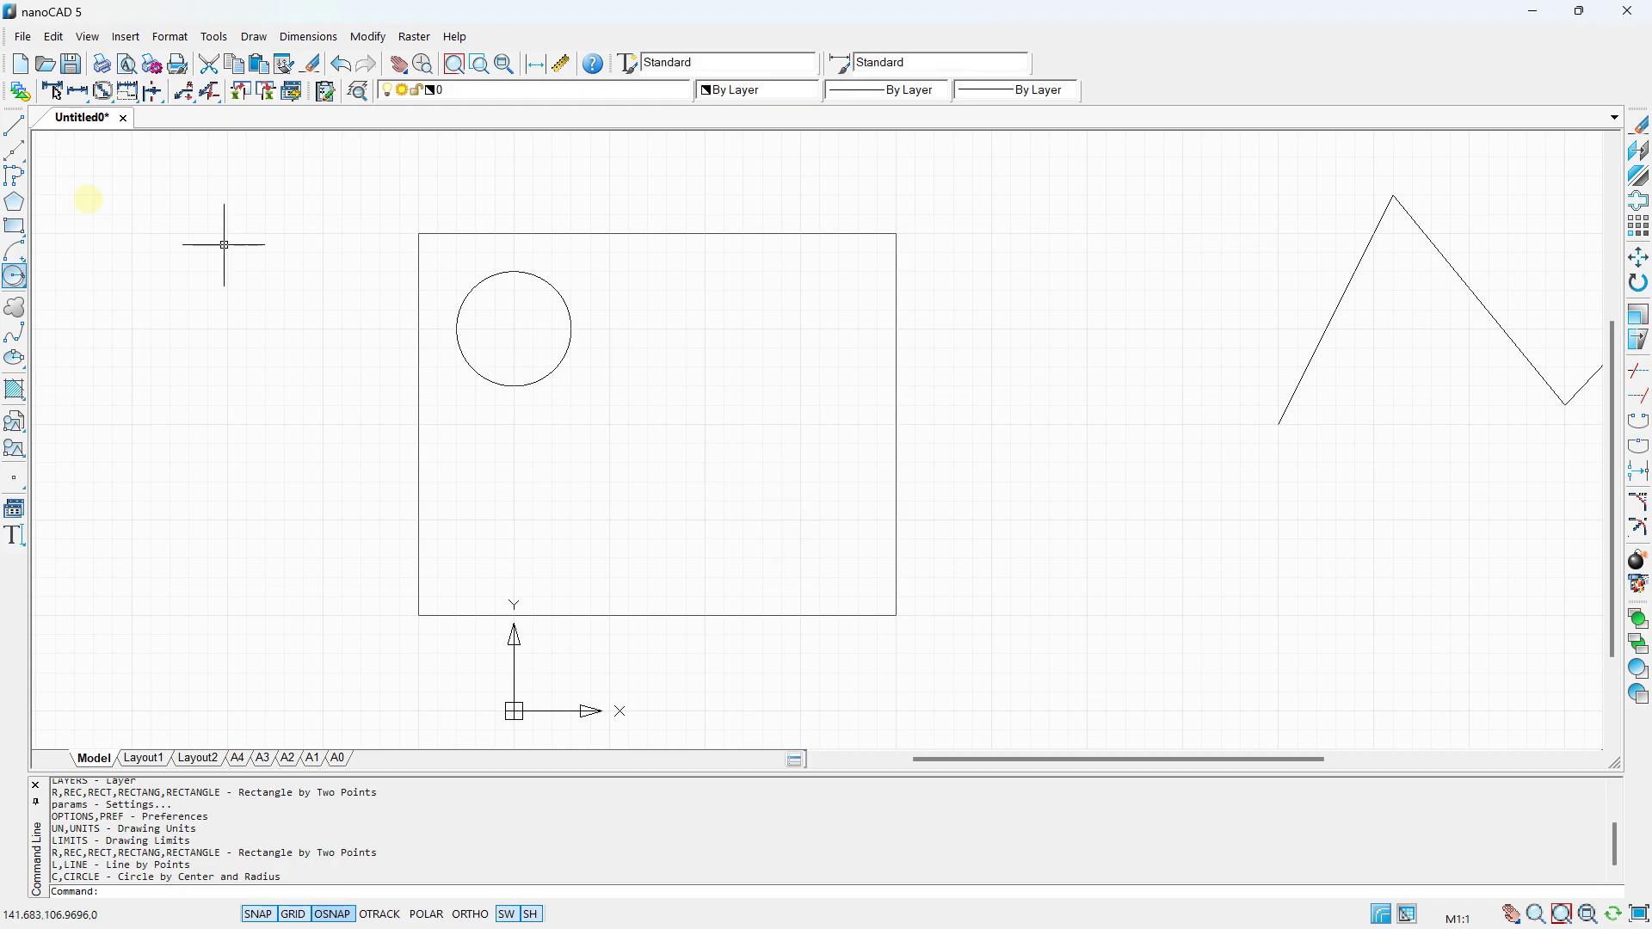
left_click(16, 277)
left_click(800, 520)
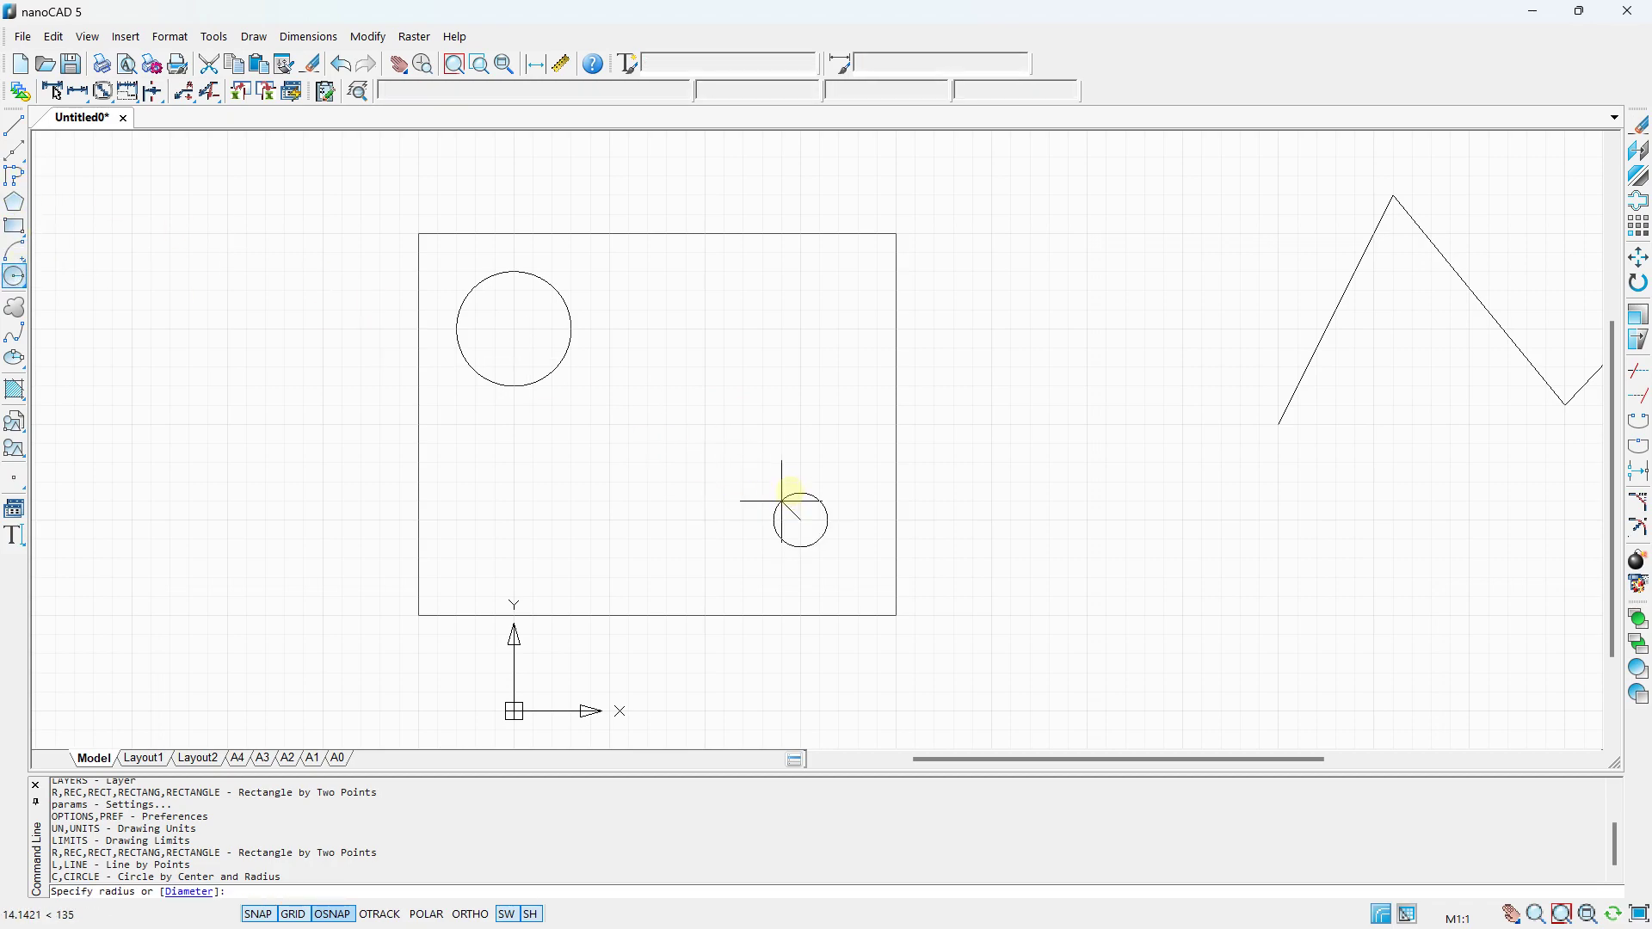
left_click(782, 482)
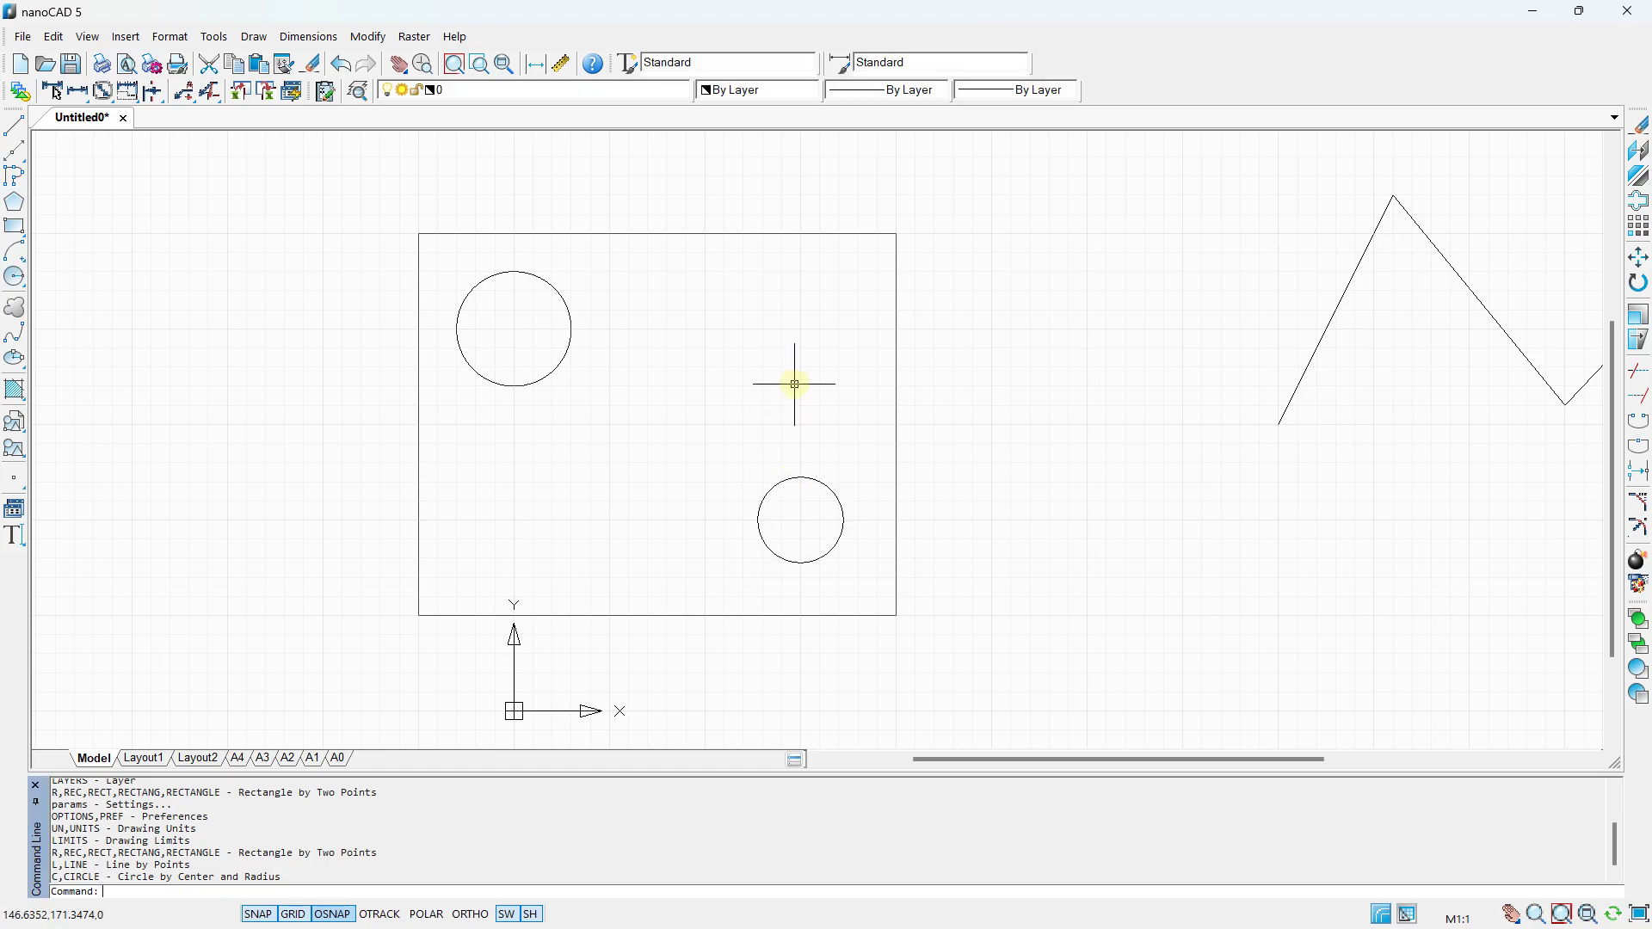
scroll(794, 380, "down", 3)
middle_click_drag(793, 380, 561, 384)
scroll(878, 310, "up", 2)
middle_click_drag(410, 303, 453, 277)
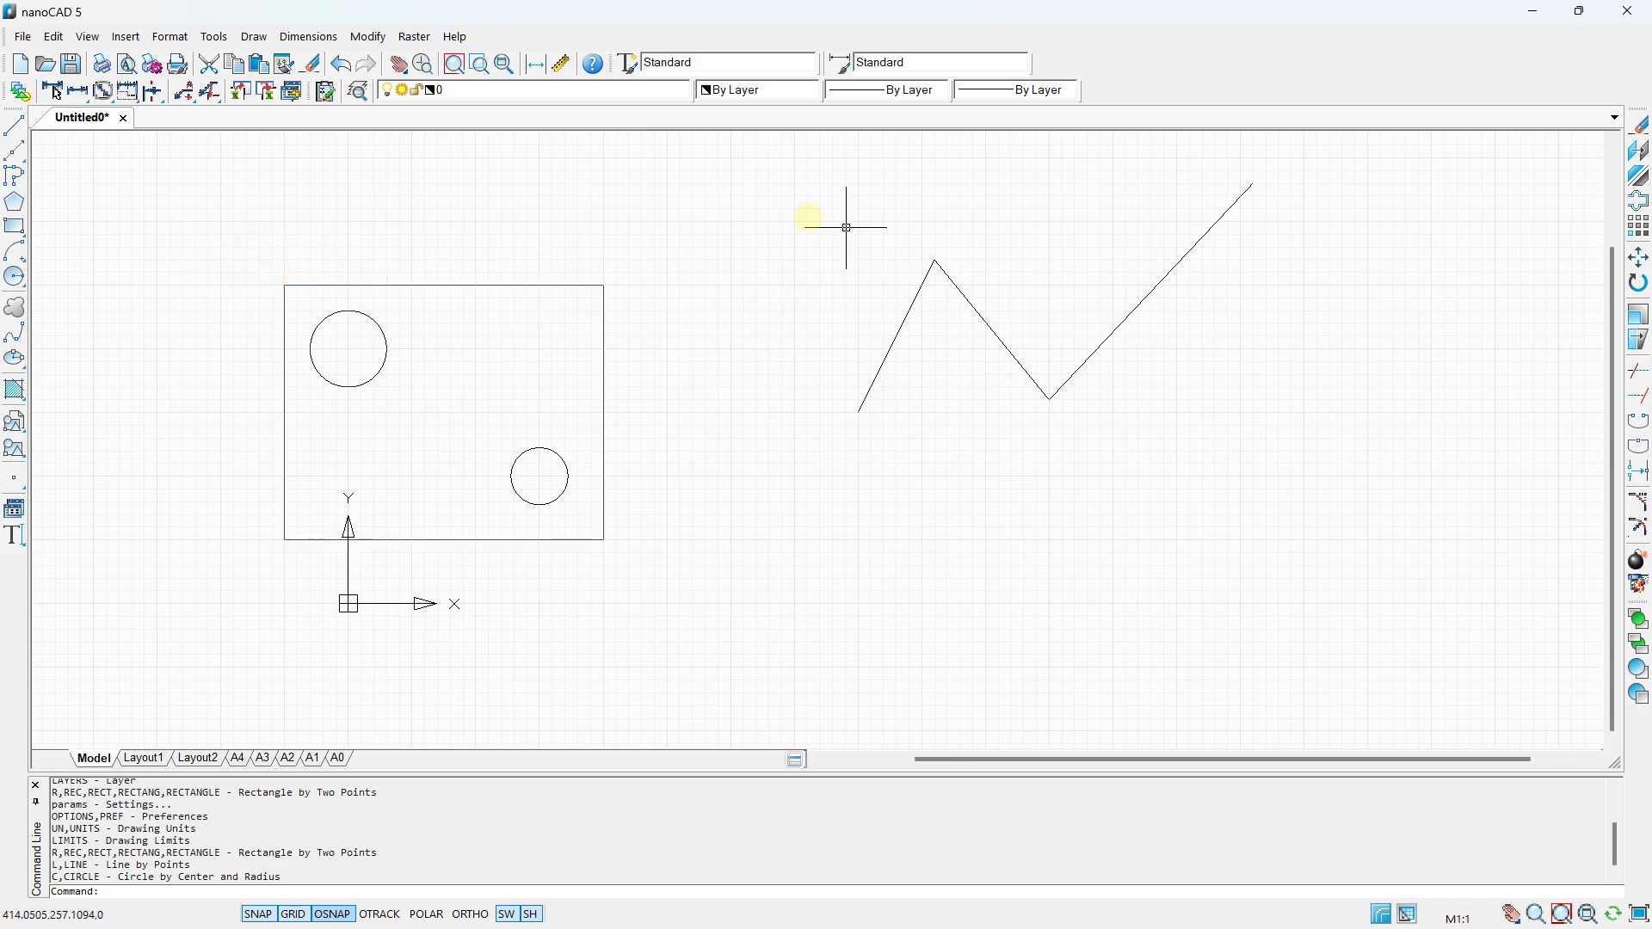
Move the zigzag's left segment leftward by its midpoint grip.
left_click(900, 325)
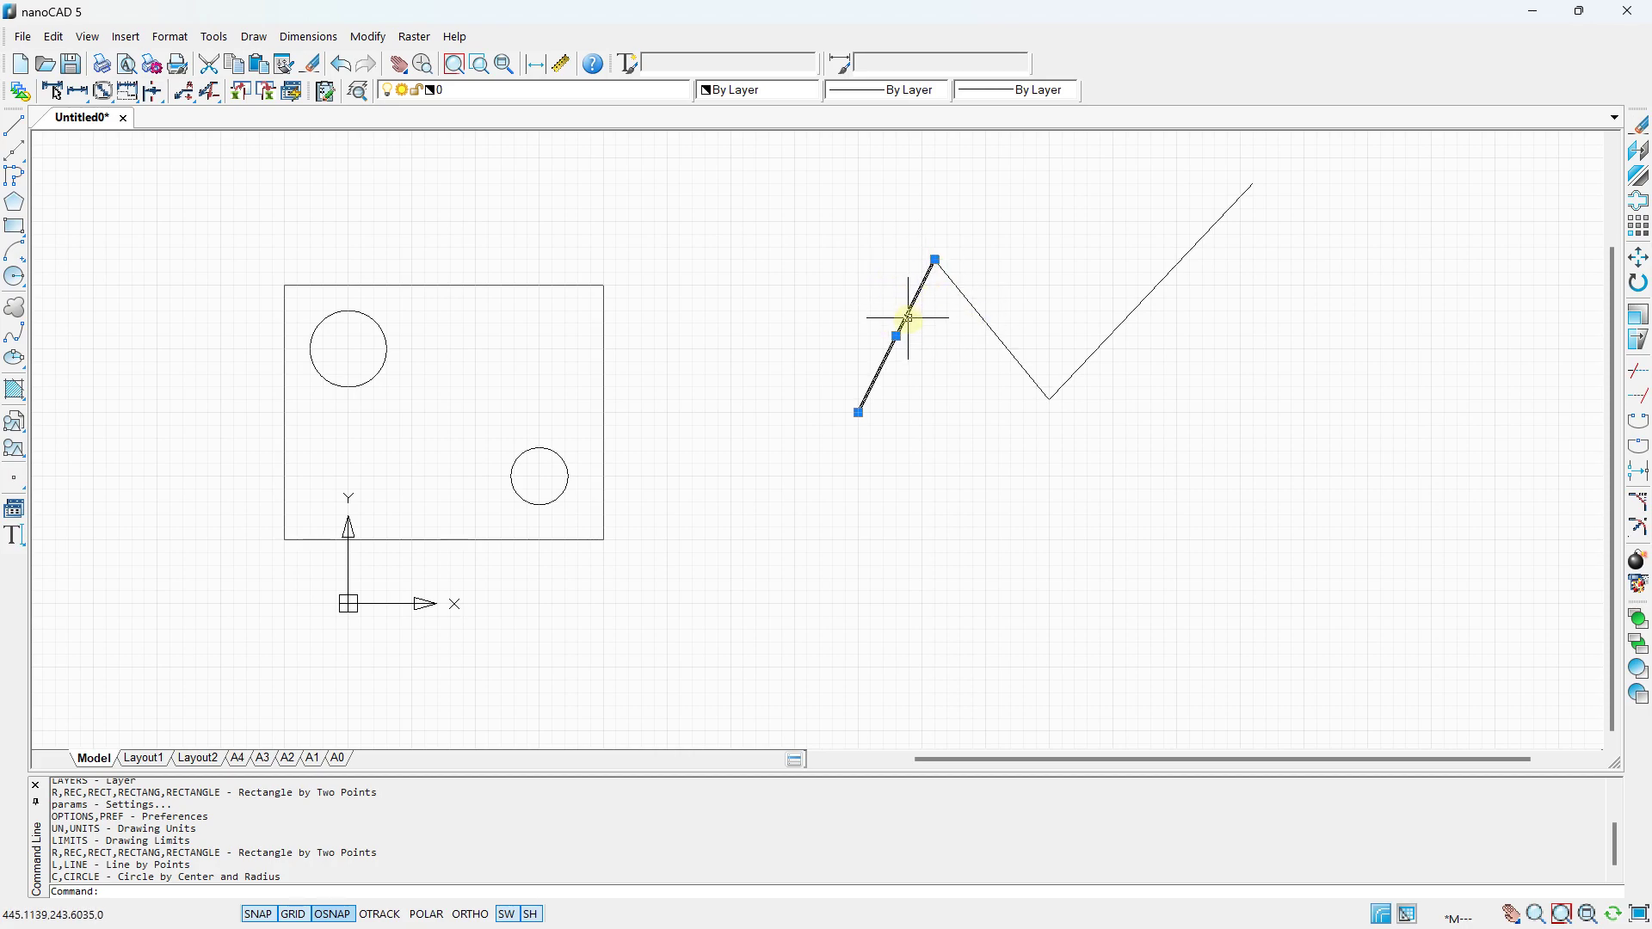
left_click(896, 337)
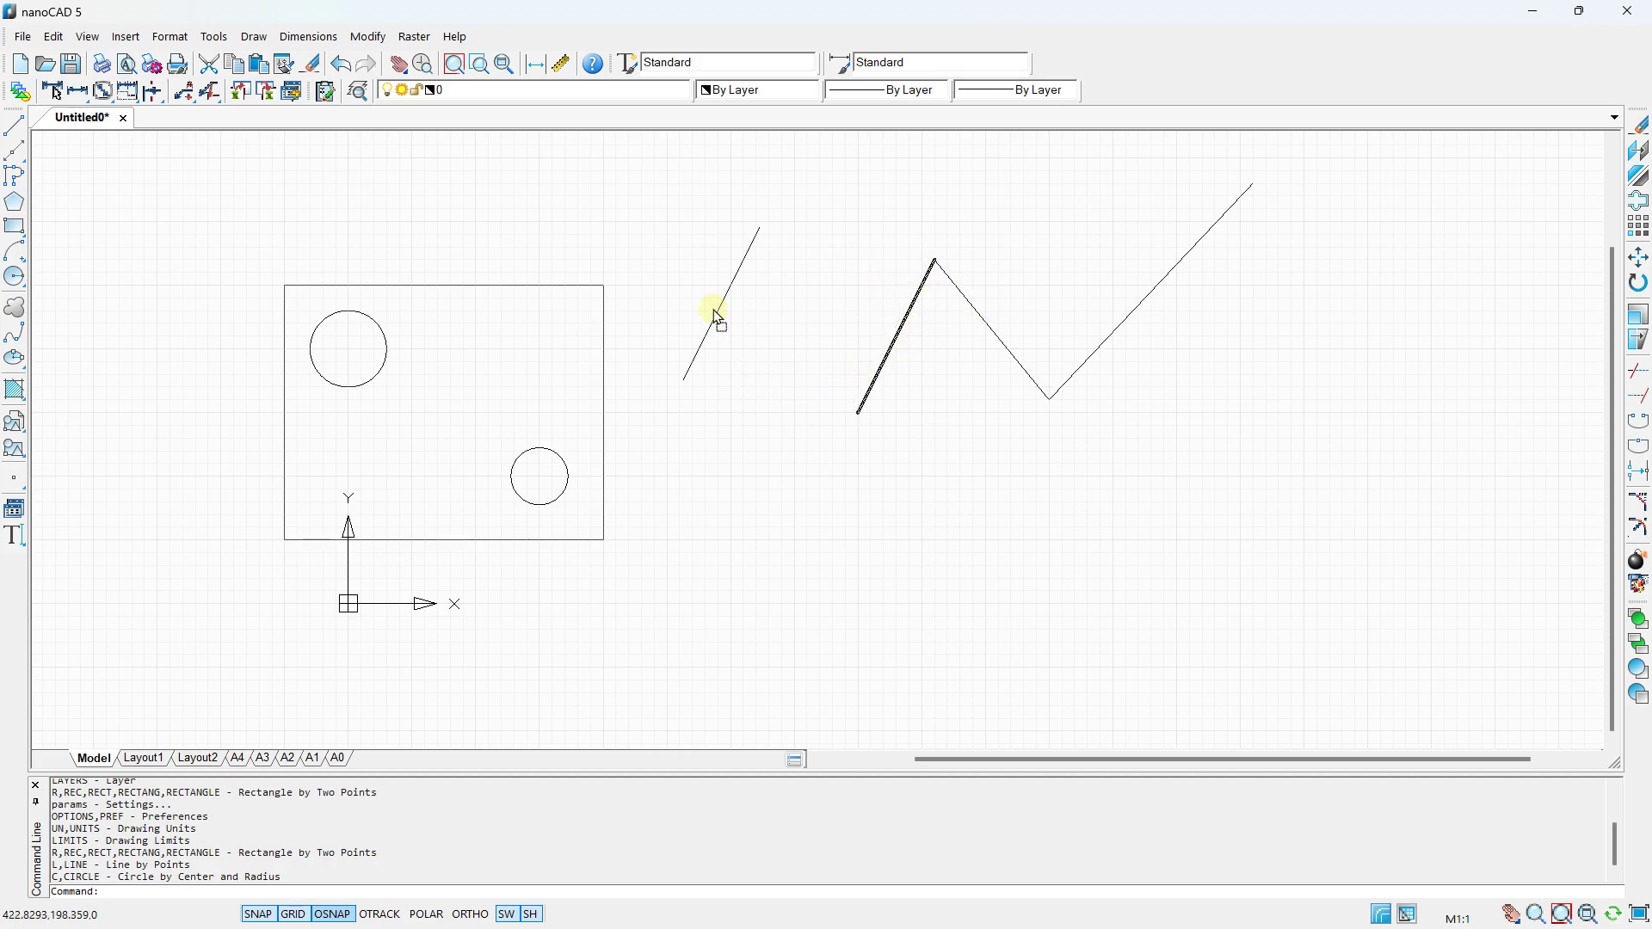
left_click(781, 348)
Stretch the detached segment's top and bottom ends into a long, near-vertical line.
left_click(824, 492)
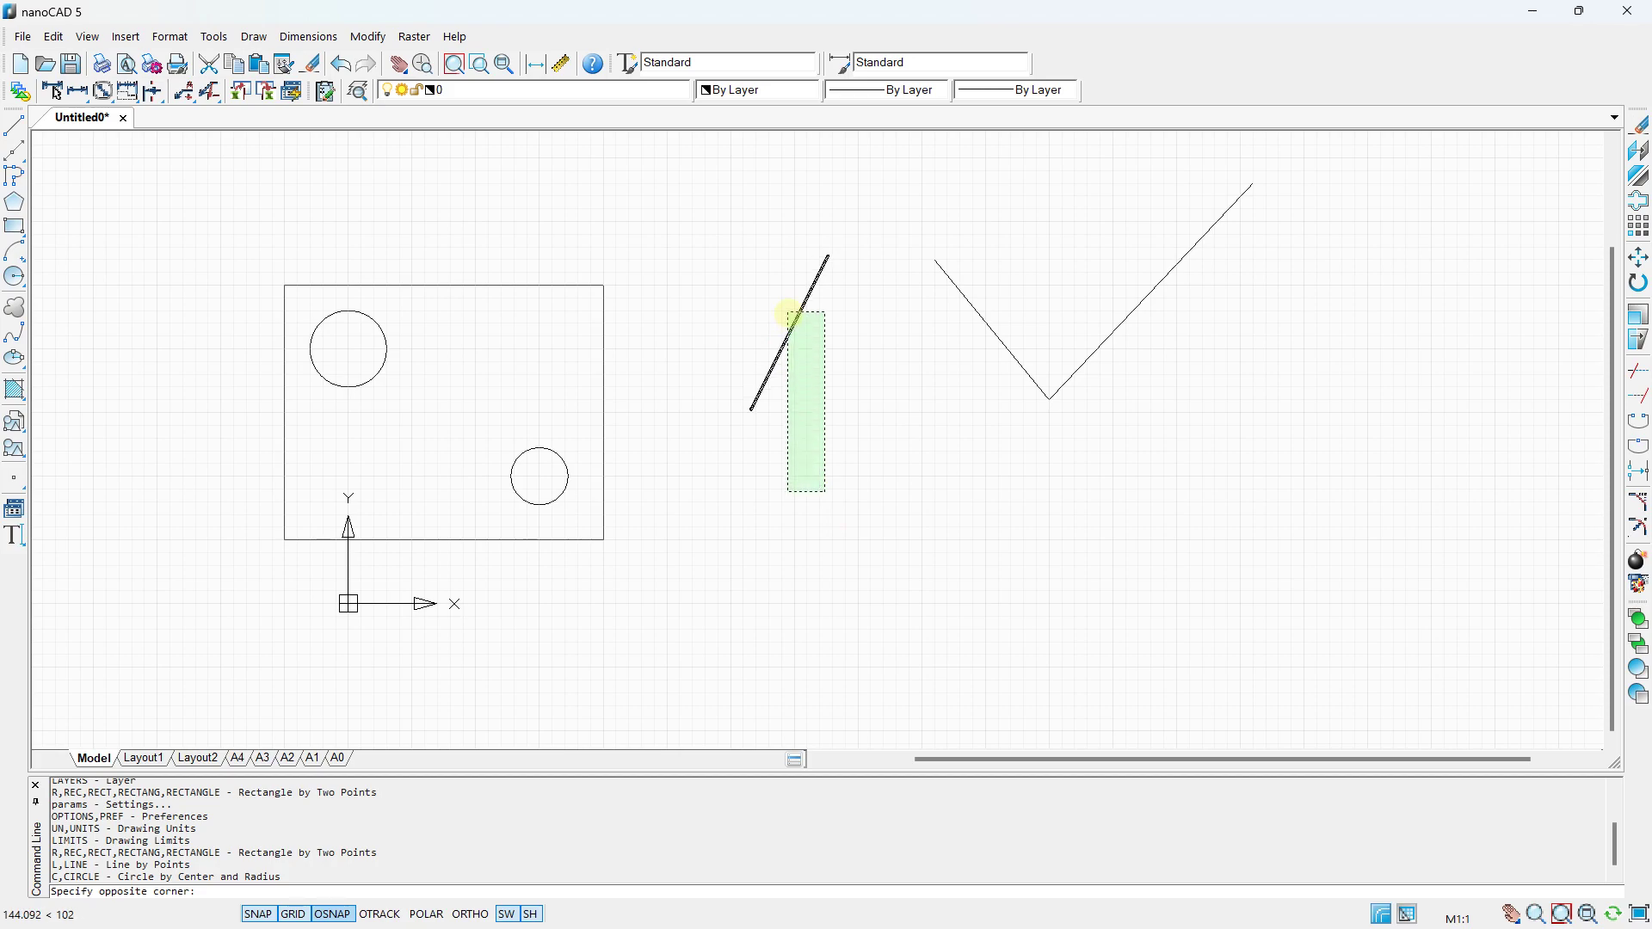
left_click(793, 320)
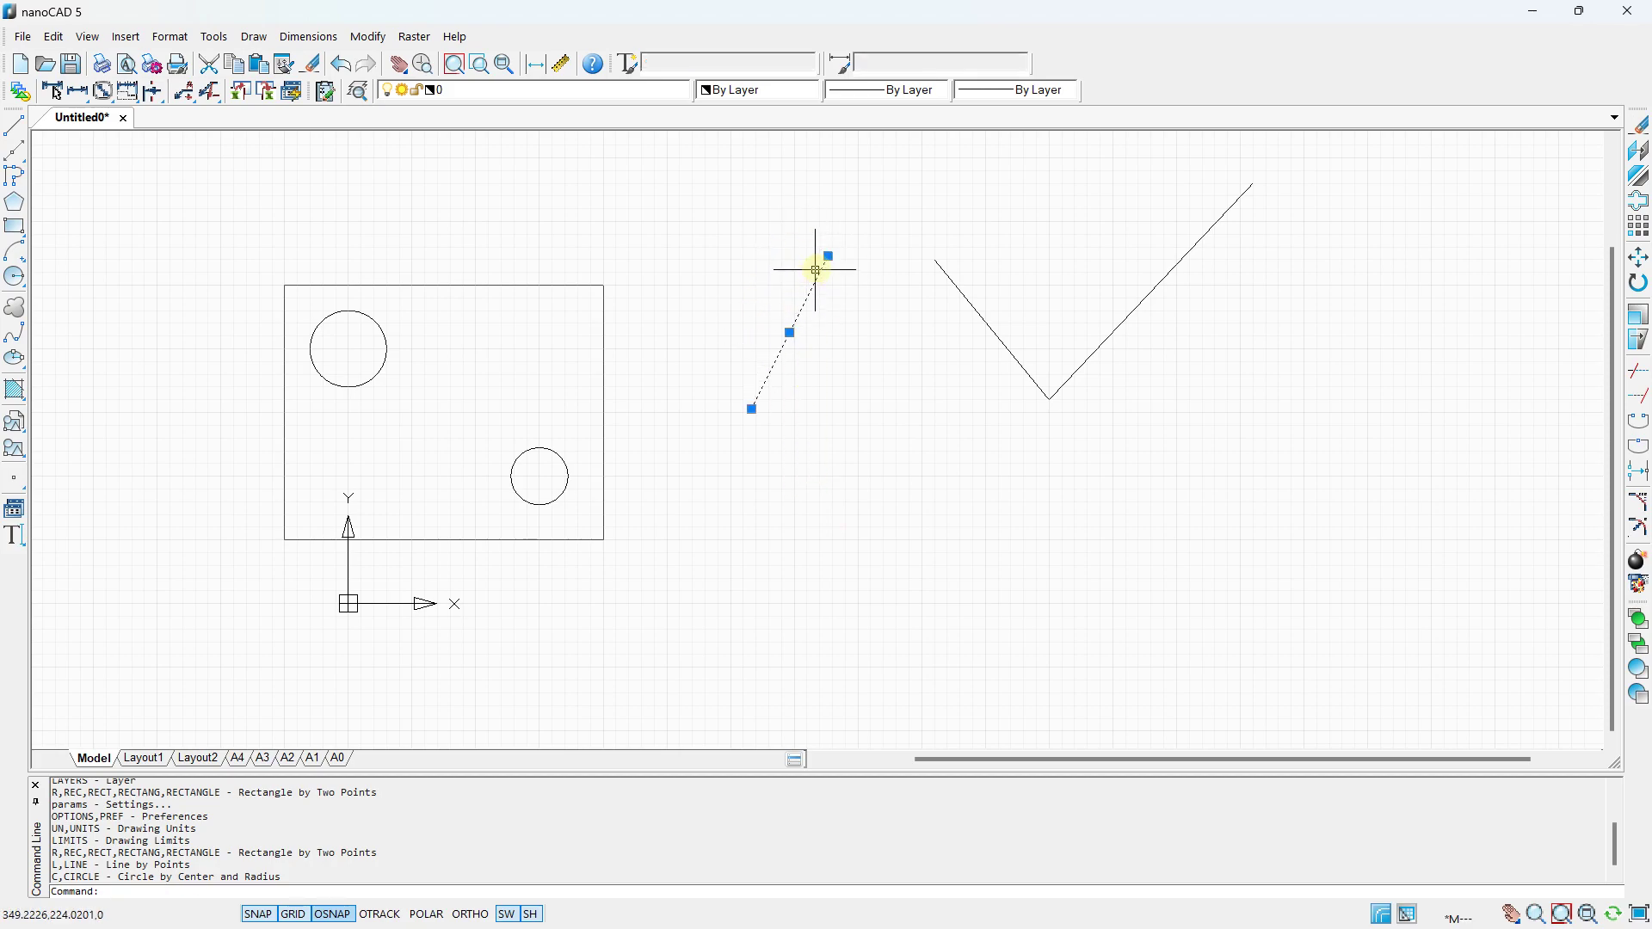
left_click(828, 256)
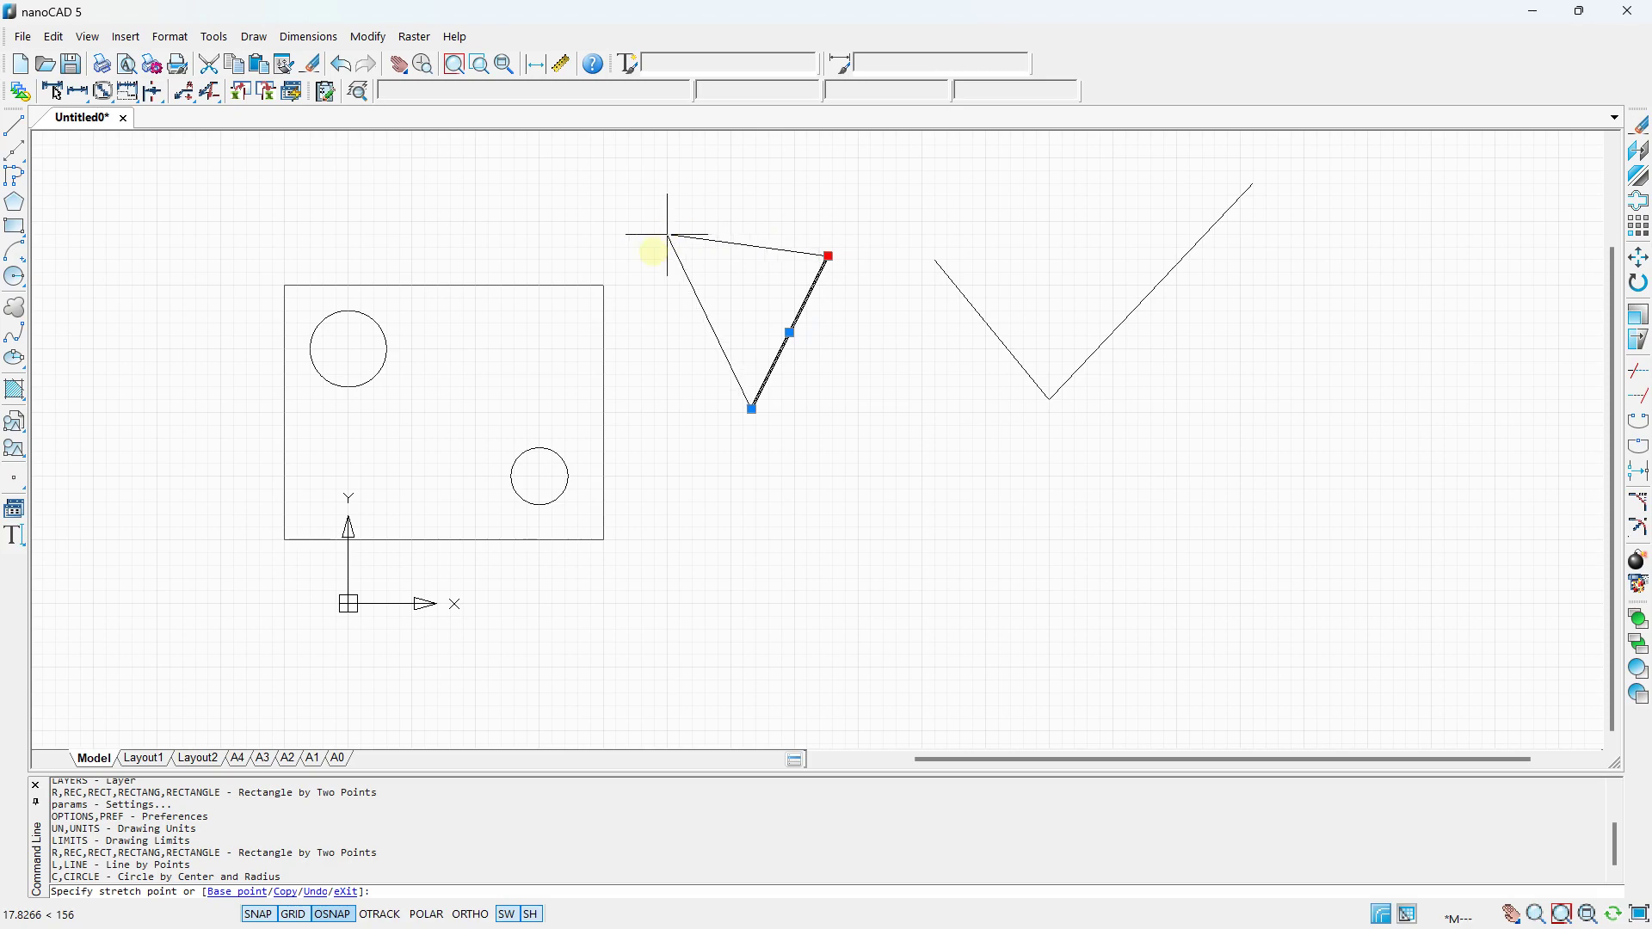
left_click(820, 171)
left_click(751, 408)
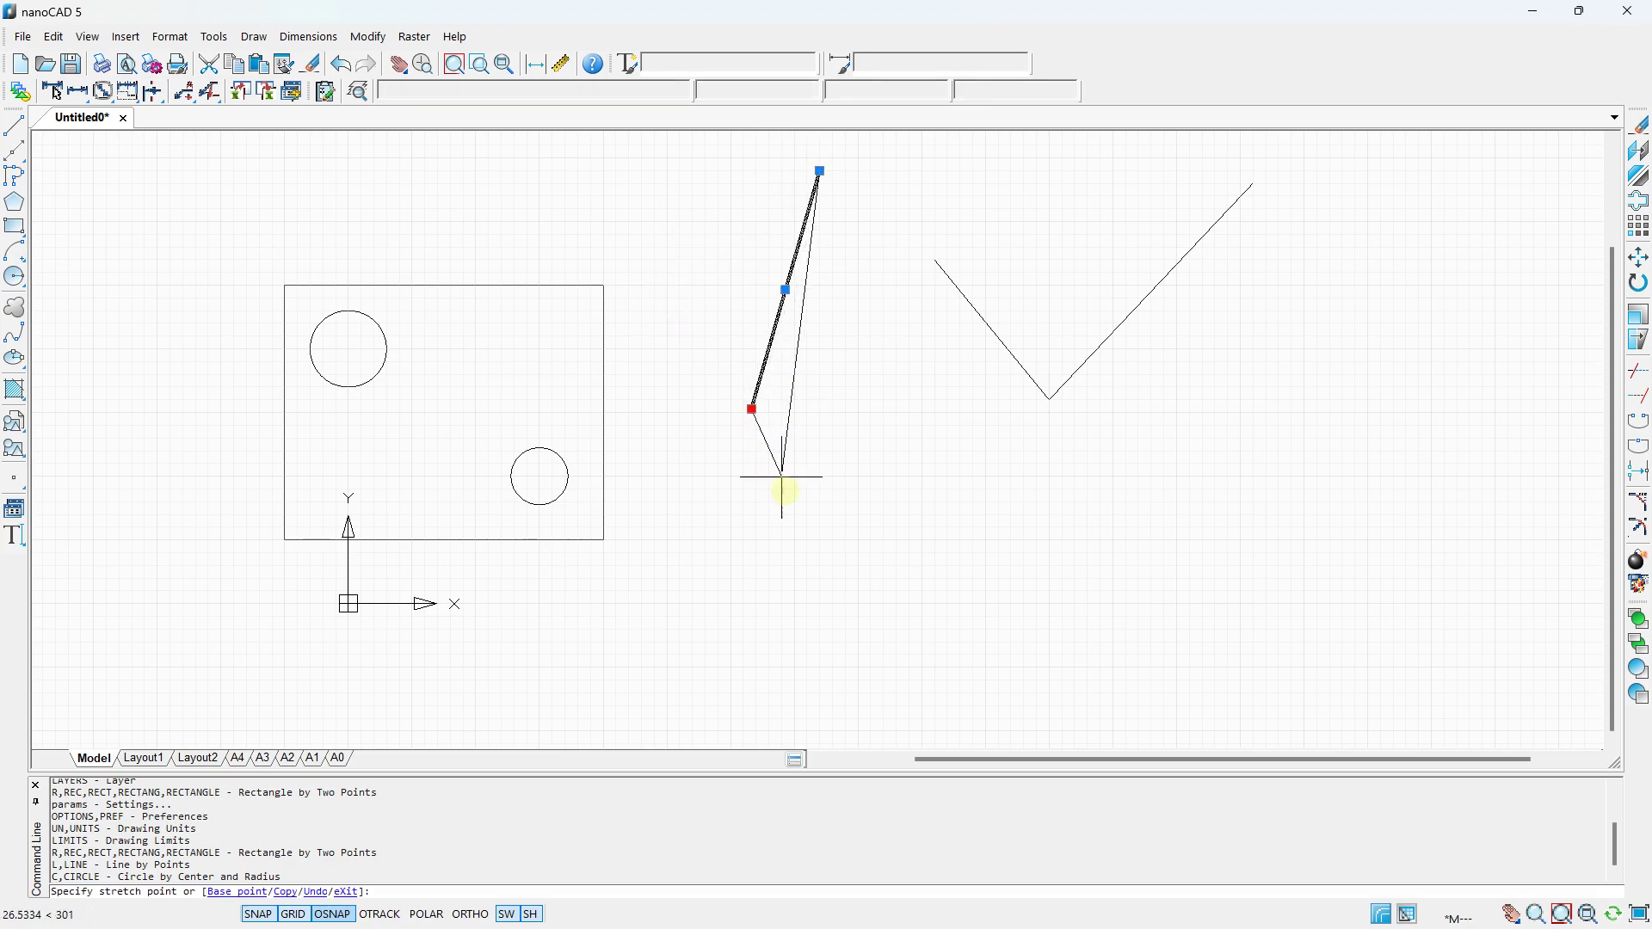
left_click(781, 566)
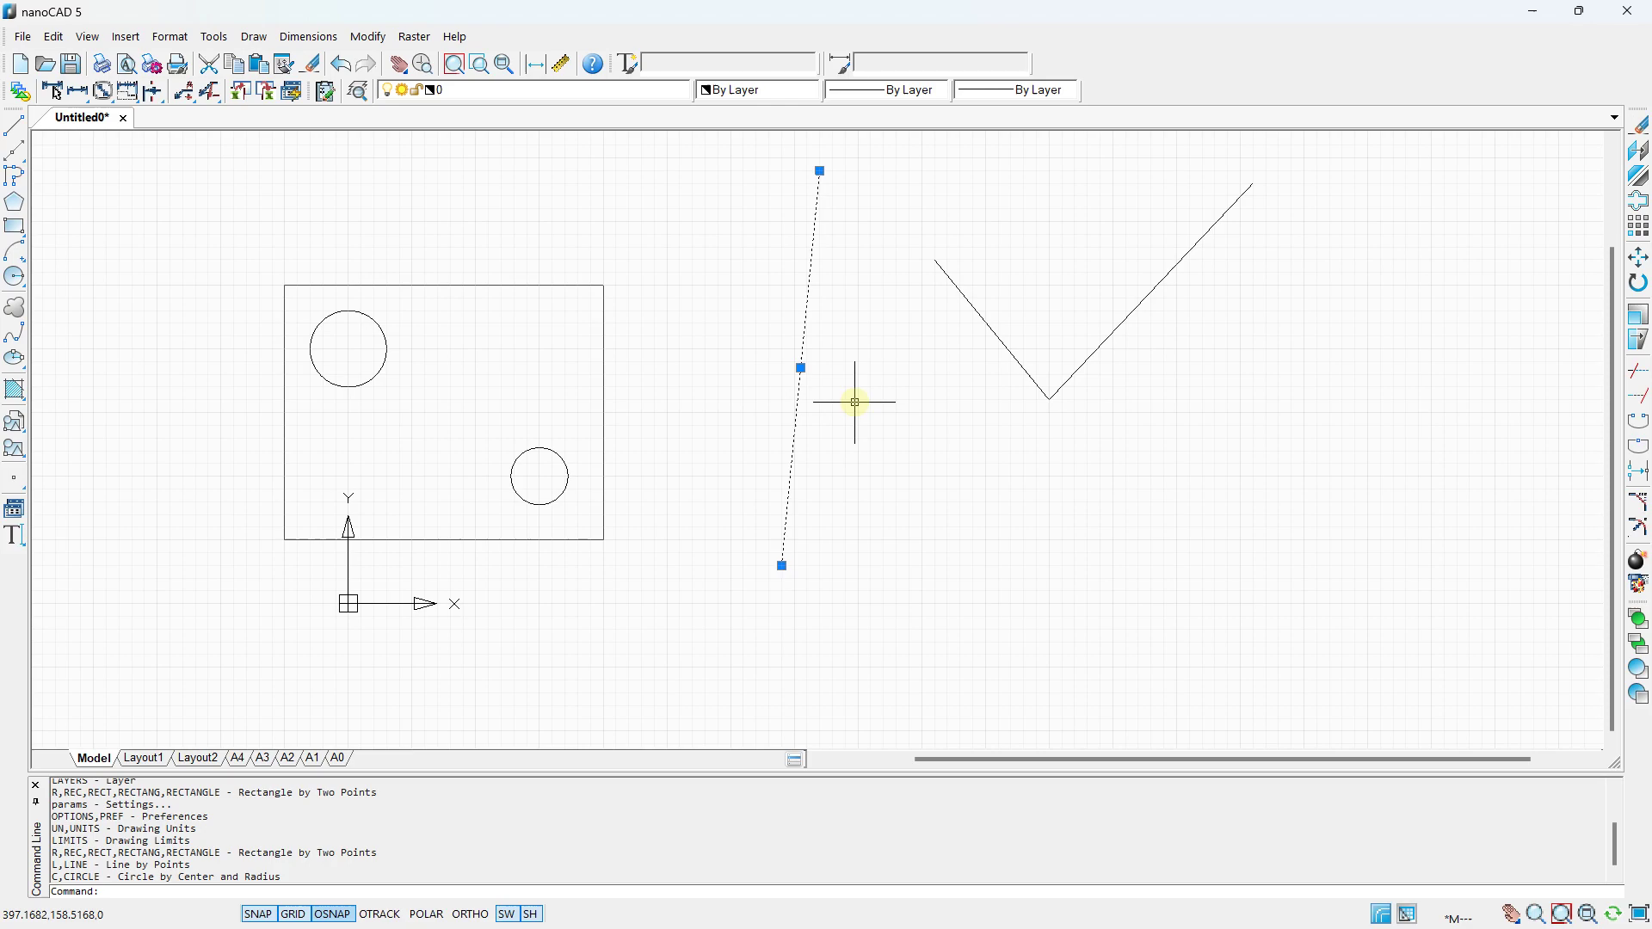
key("Escape")
scroll(693, 344, "down", 2)
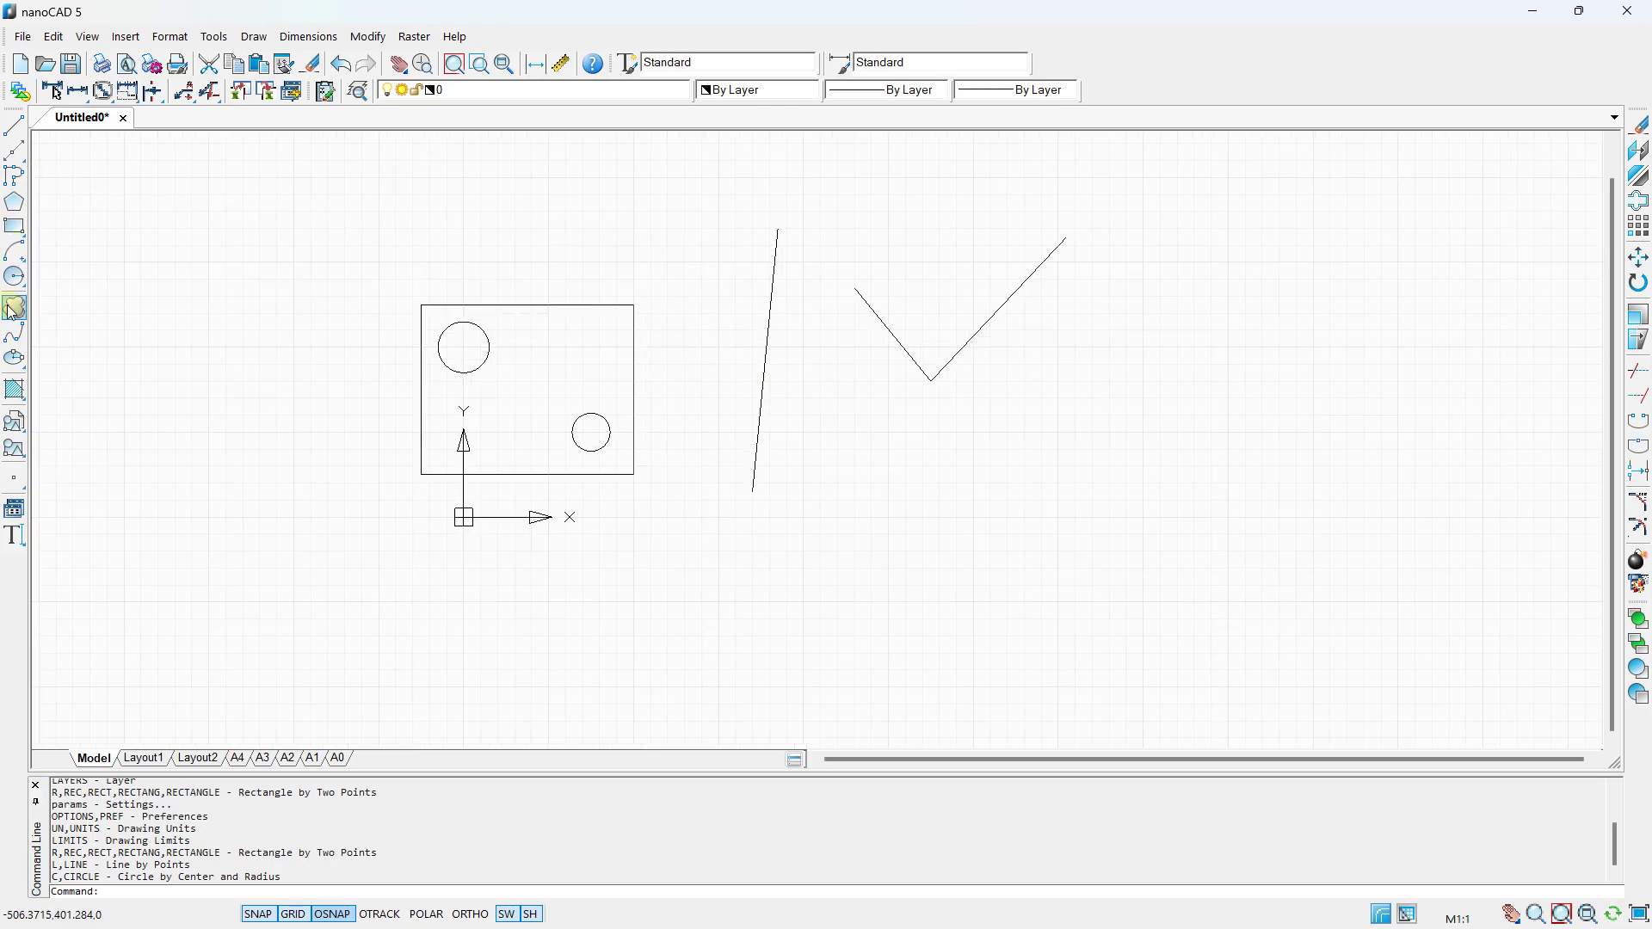
Draw a wavy spline through six fit points and finish it with default tangents.
left_click(14, 332)
left_click(787, 590)
left_click(891, 516)
left_click(1037, 643)
left_click(1209, 496)
left_click(1265, 577)
left_click(1415, 357)
right_click(1414, 357)
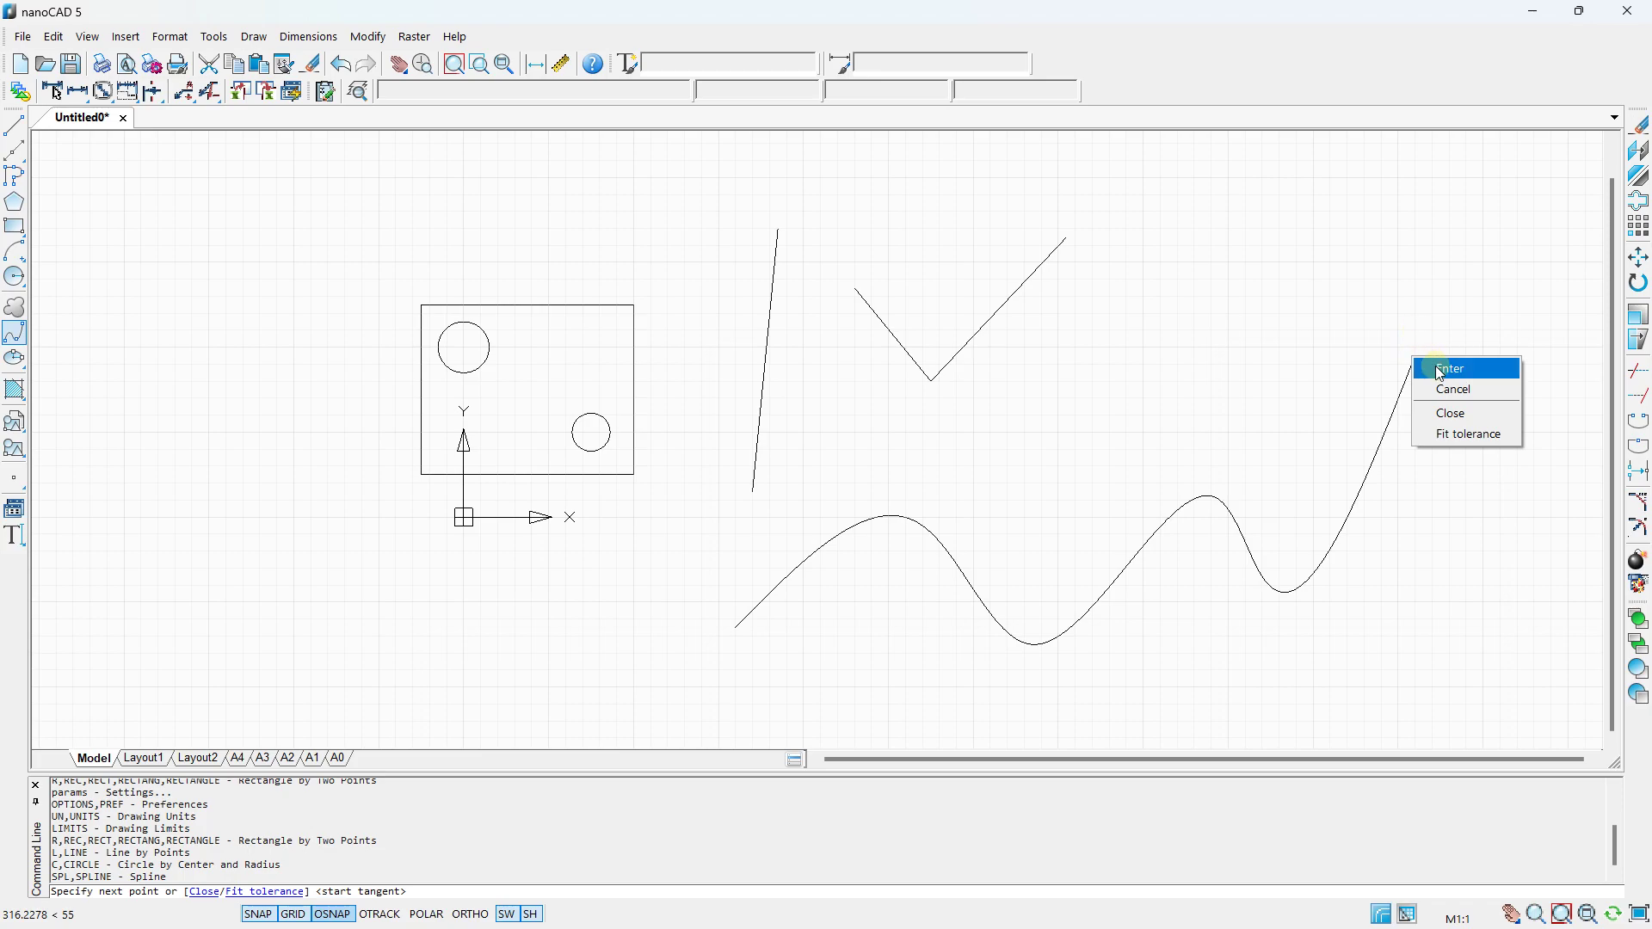
left_click(1442, 369)
key("Return")
key("Return")
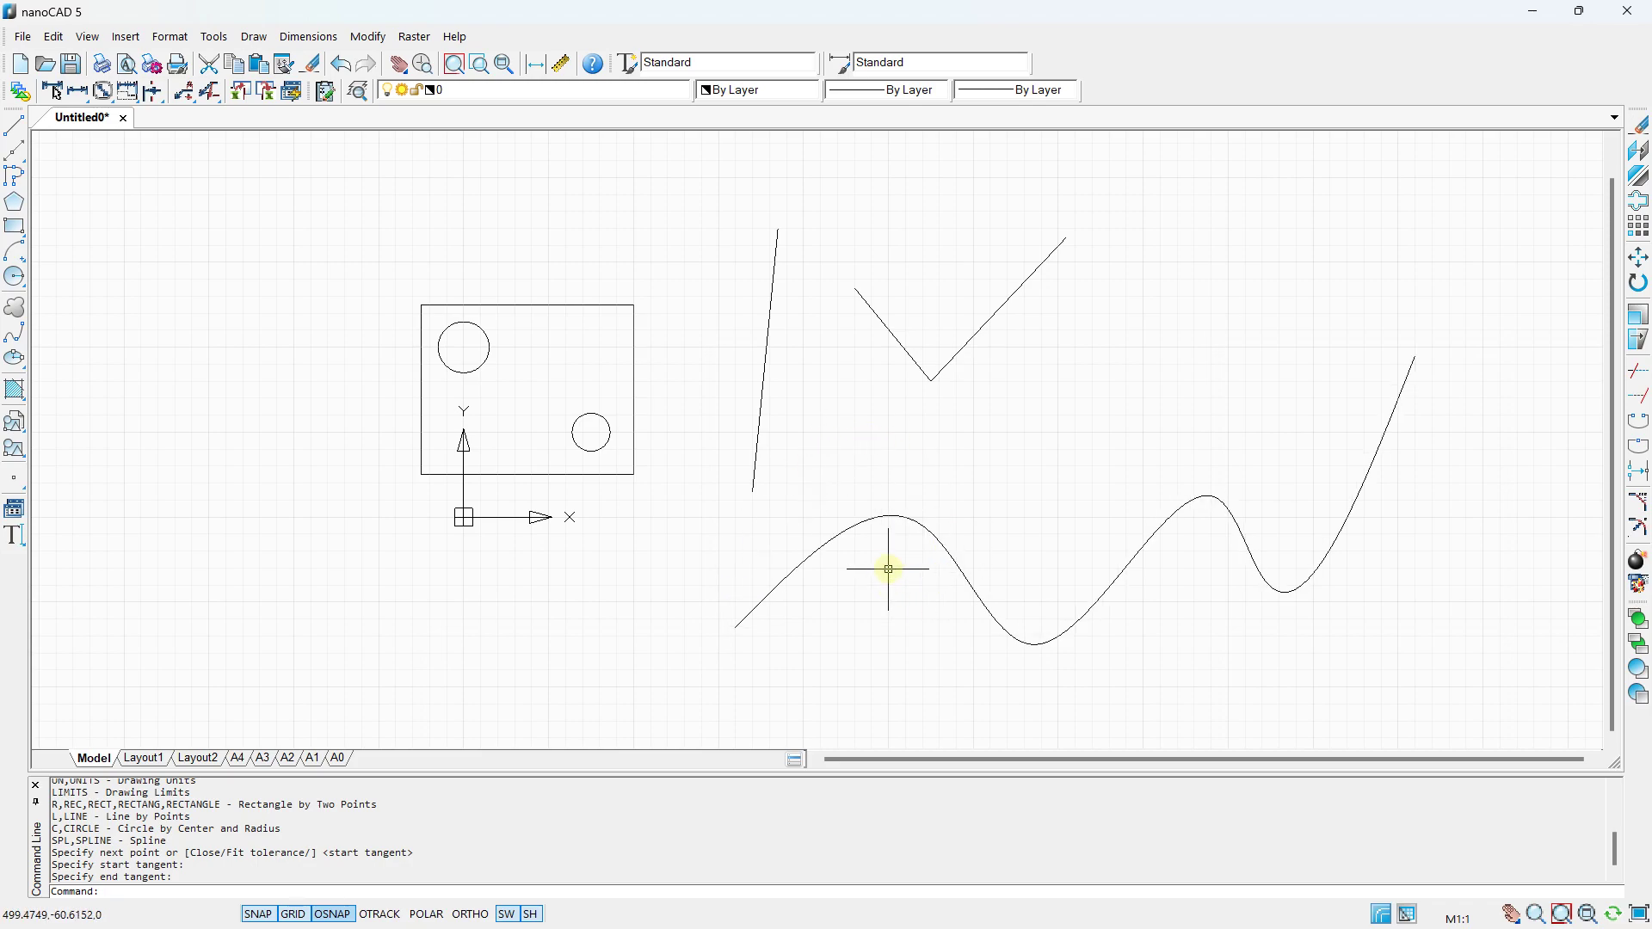
Window-select the slanted line, V-polyline and spline and delete them.
scroll(848, 516, "down", 2)
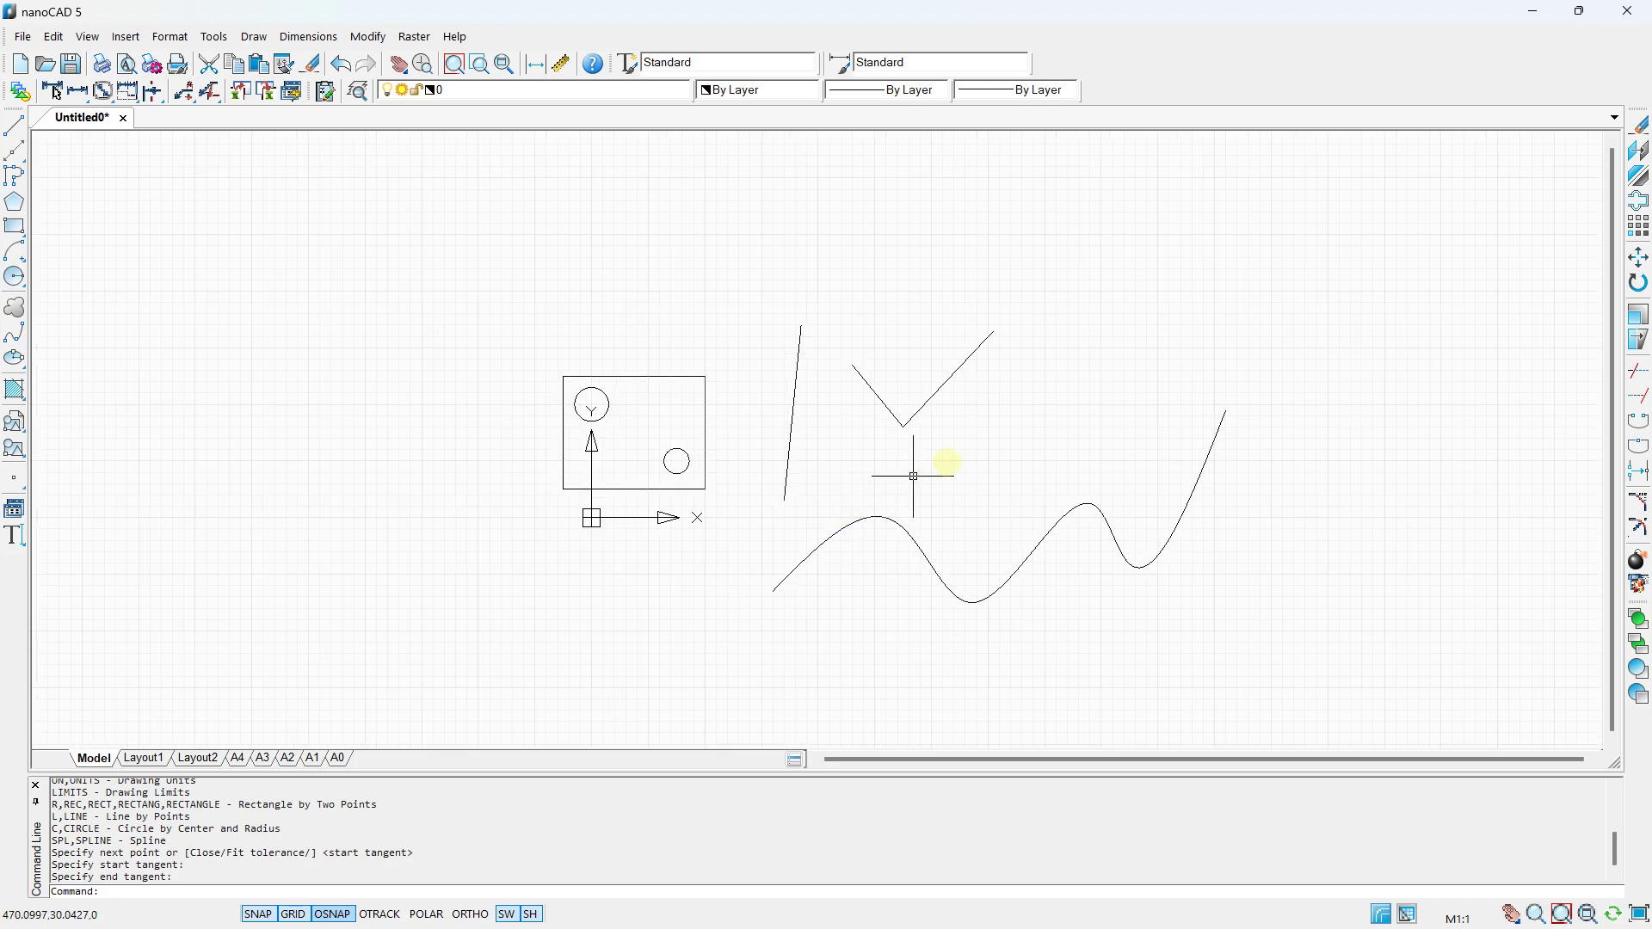
left_click(1288, 241)
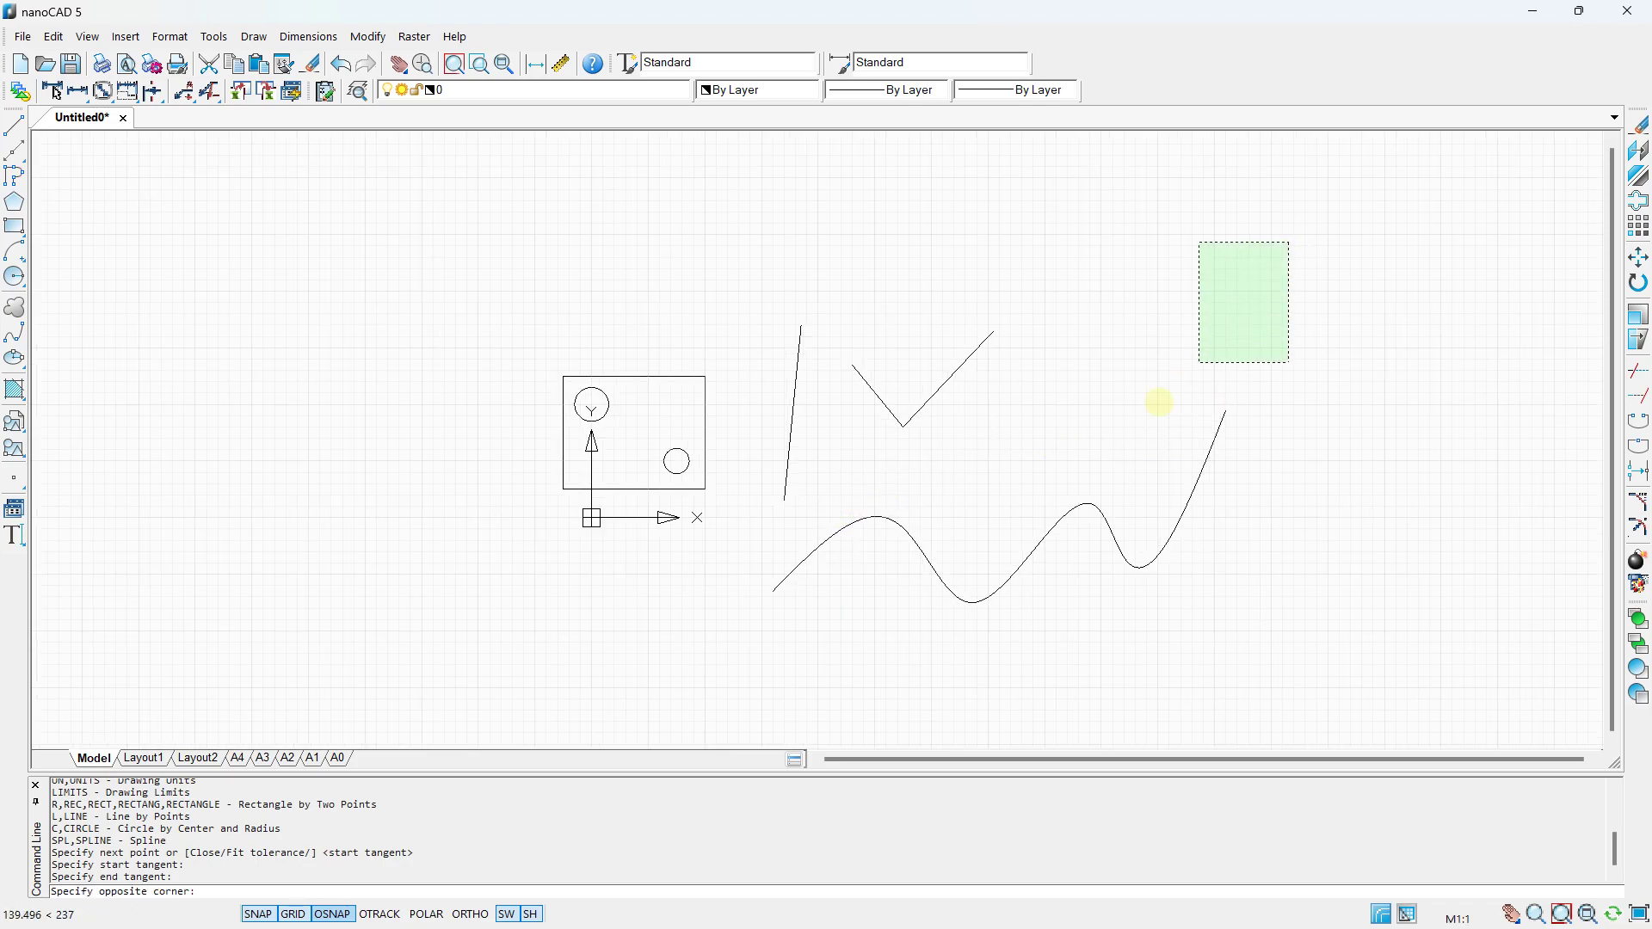
left_click(739, 643)
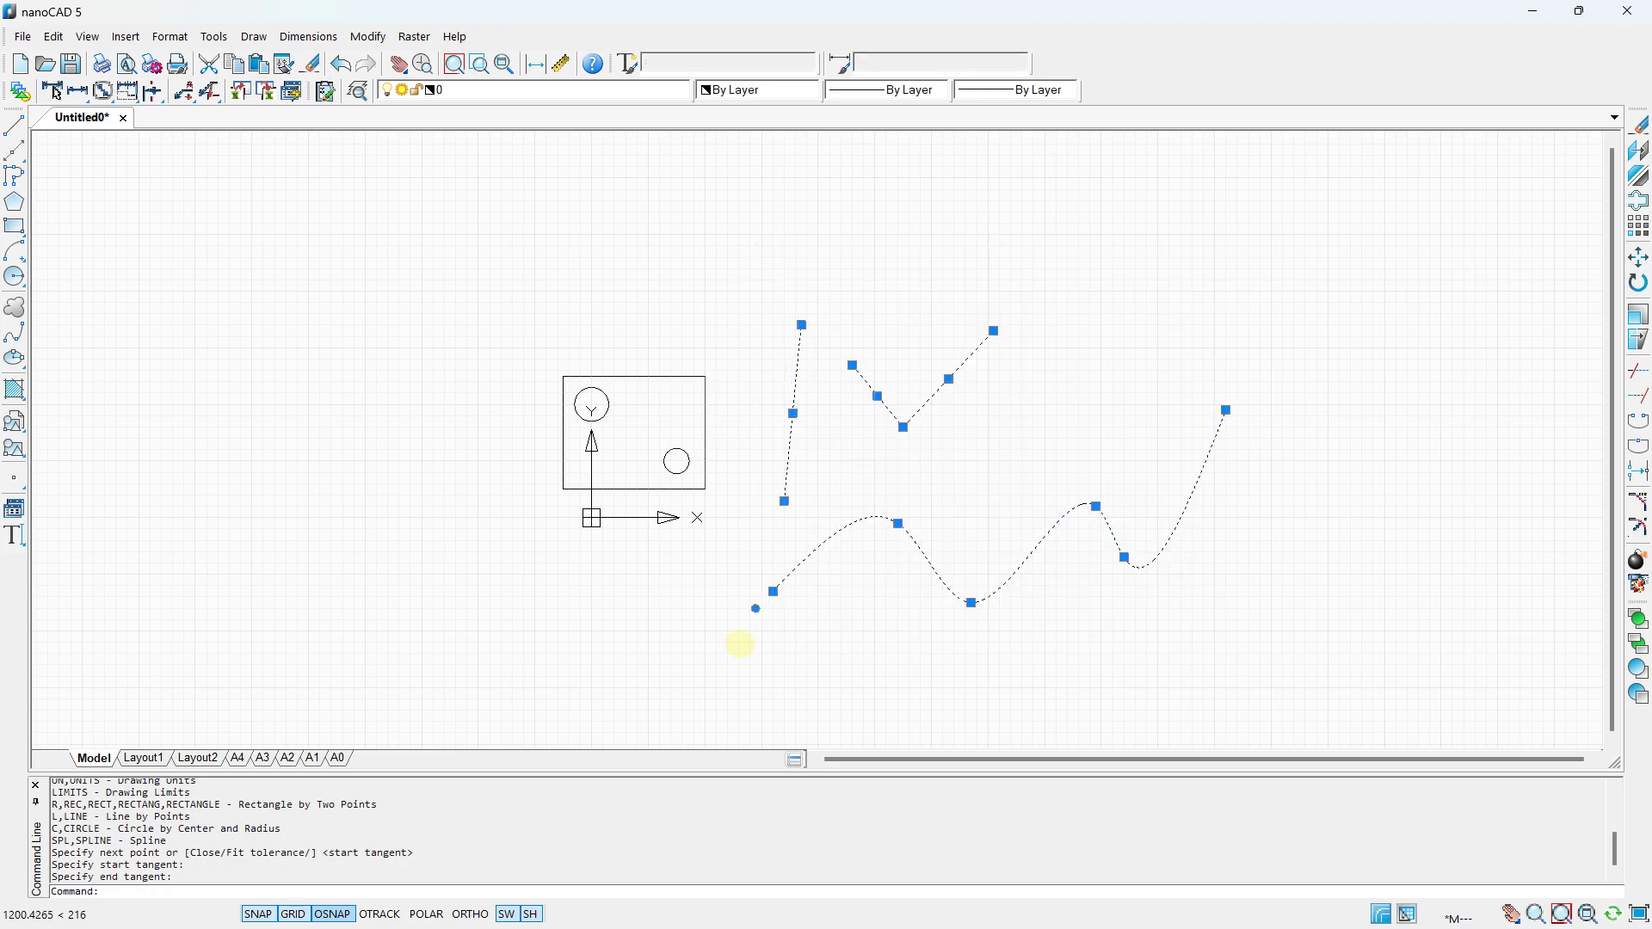
key("Delete")
scroll(855, 287, "up", 5)
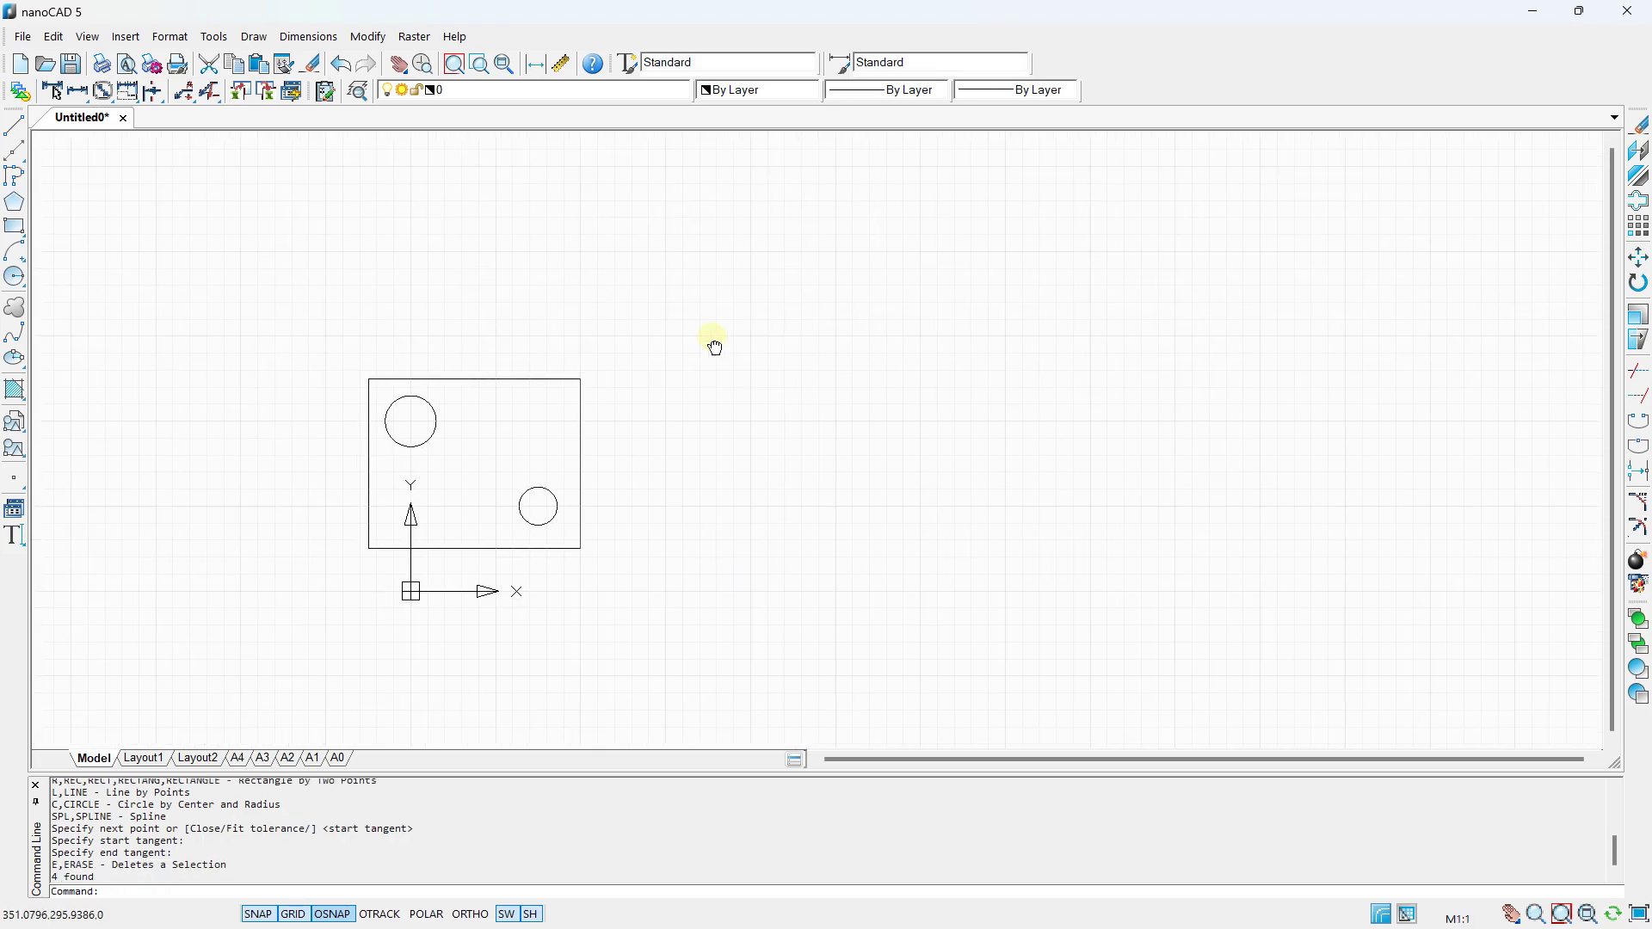
middle_click_drag(553, 335, 555, 305)
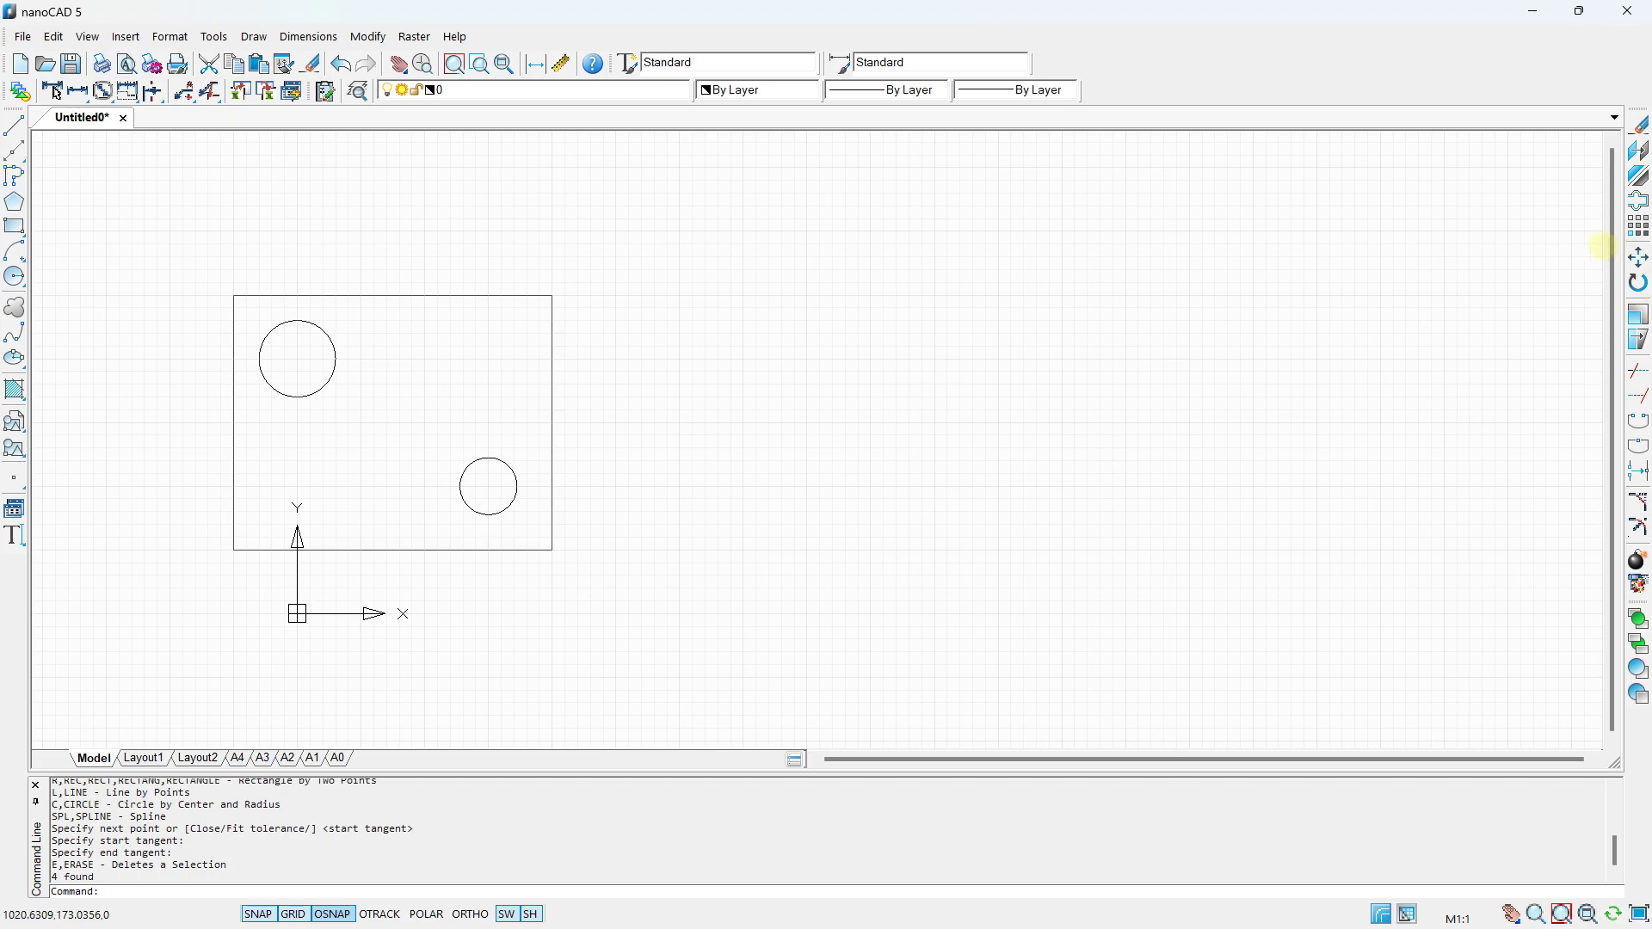
Copy the rectangle and both circles from its corner to a spot directly to the right.
left_click(1637, 153)
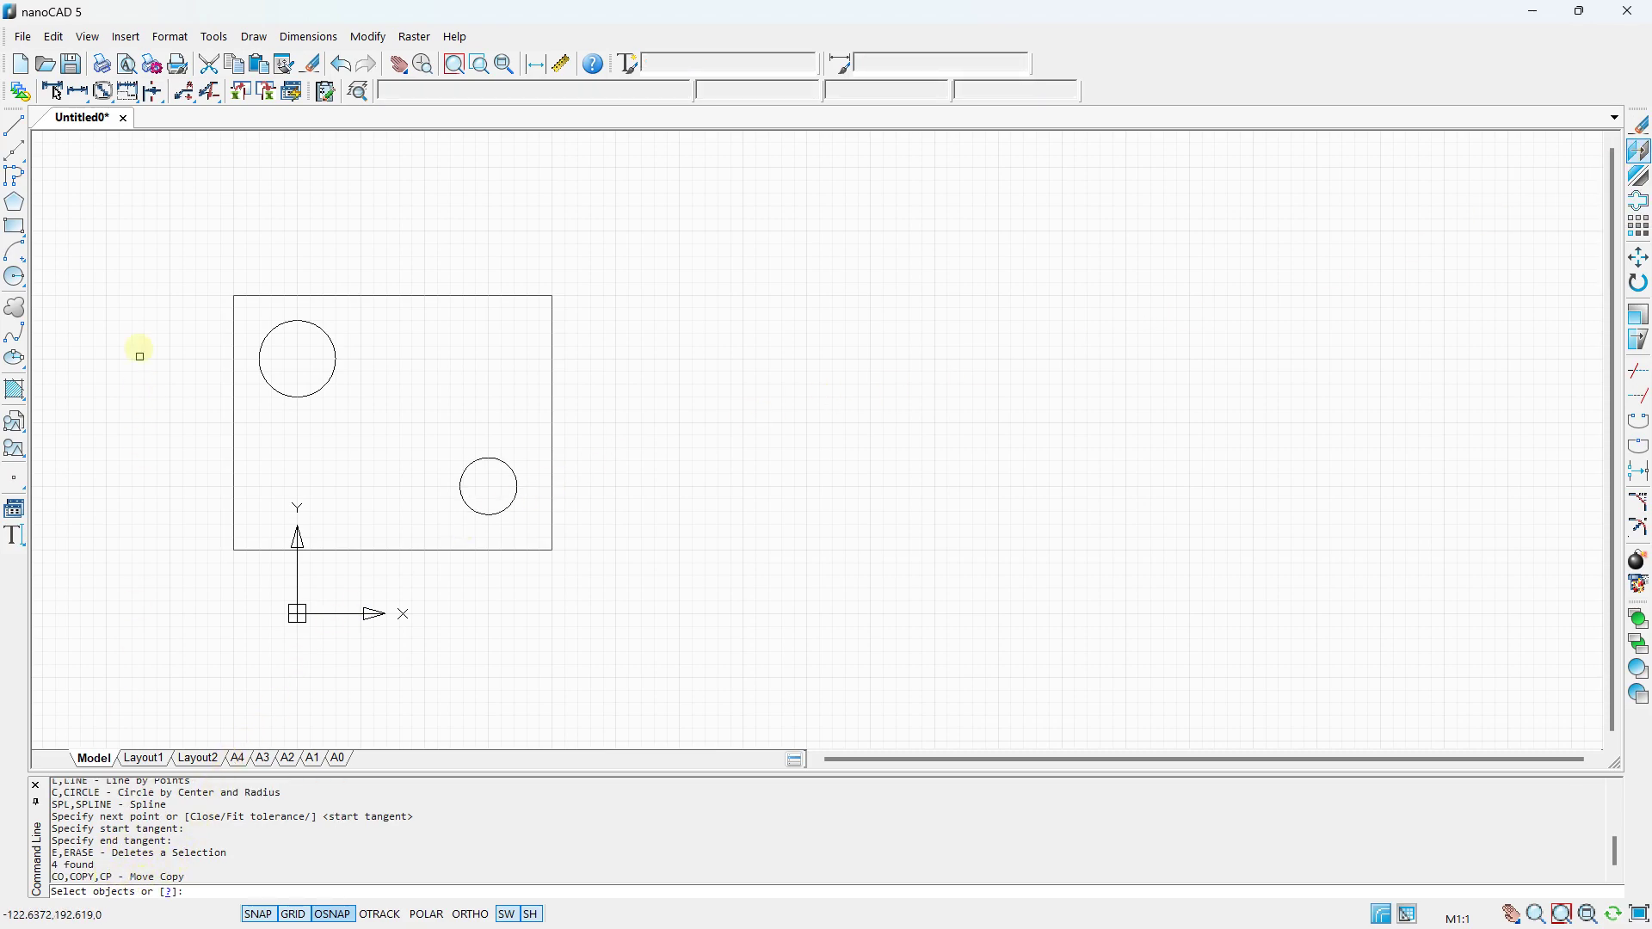
left_click_drag(124, 221, 727, 702)
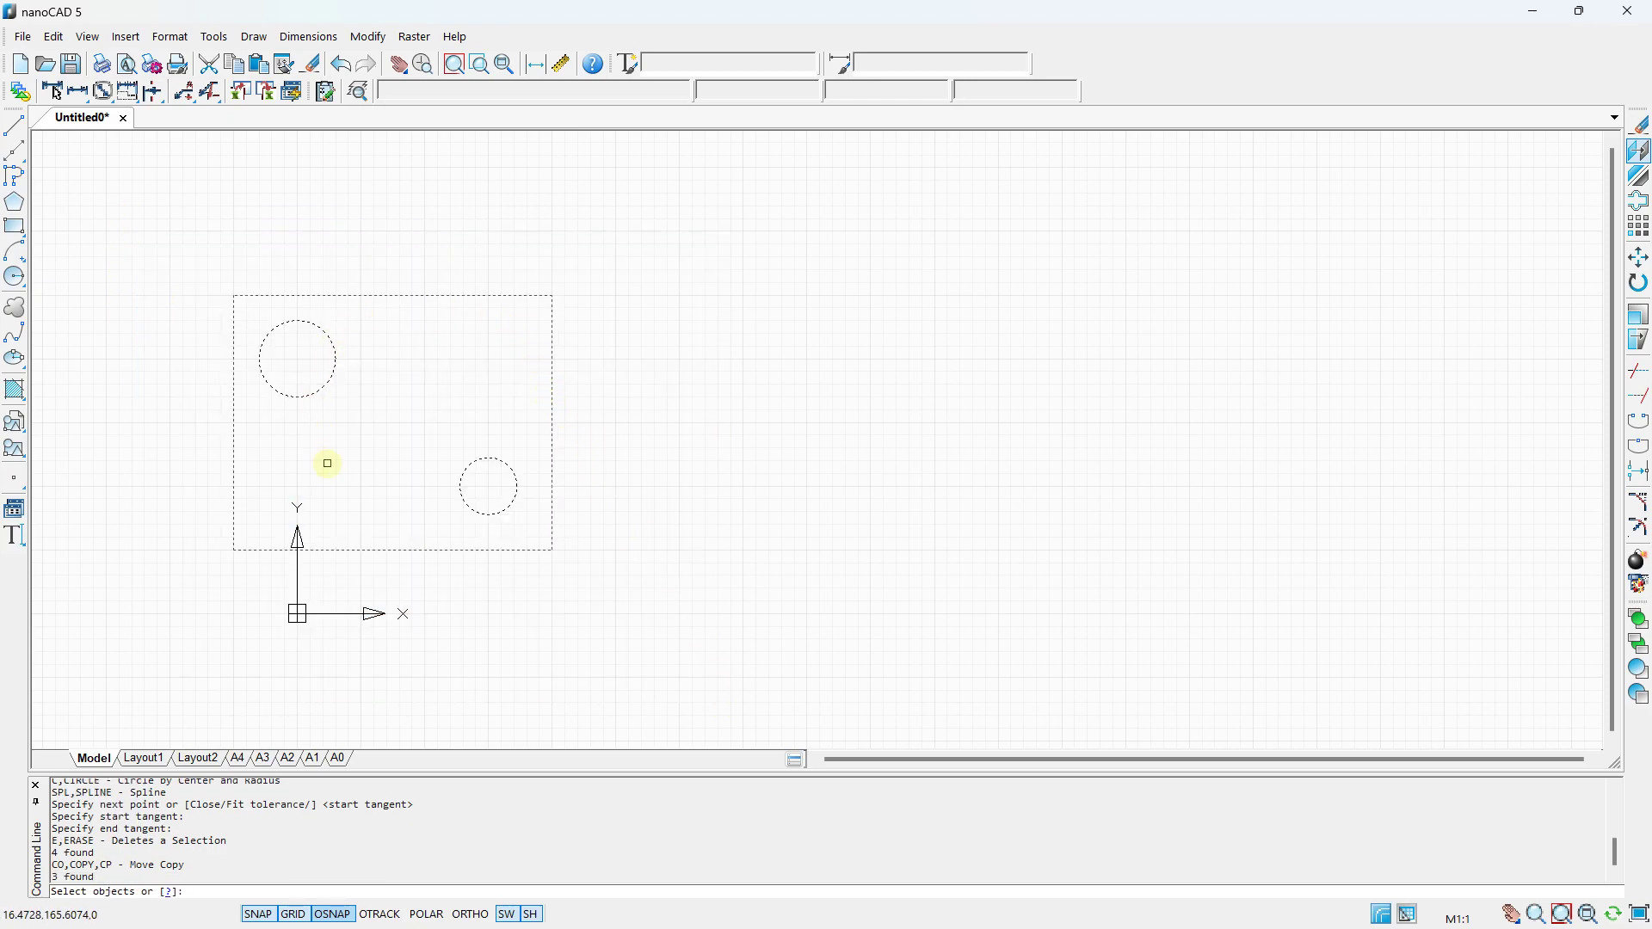
key("Return")
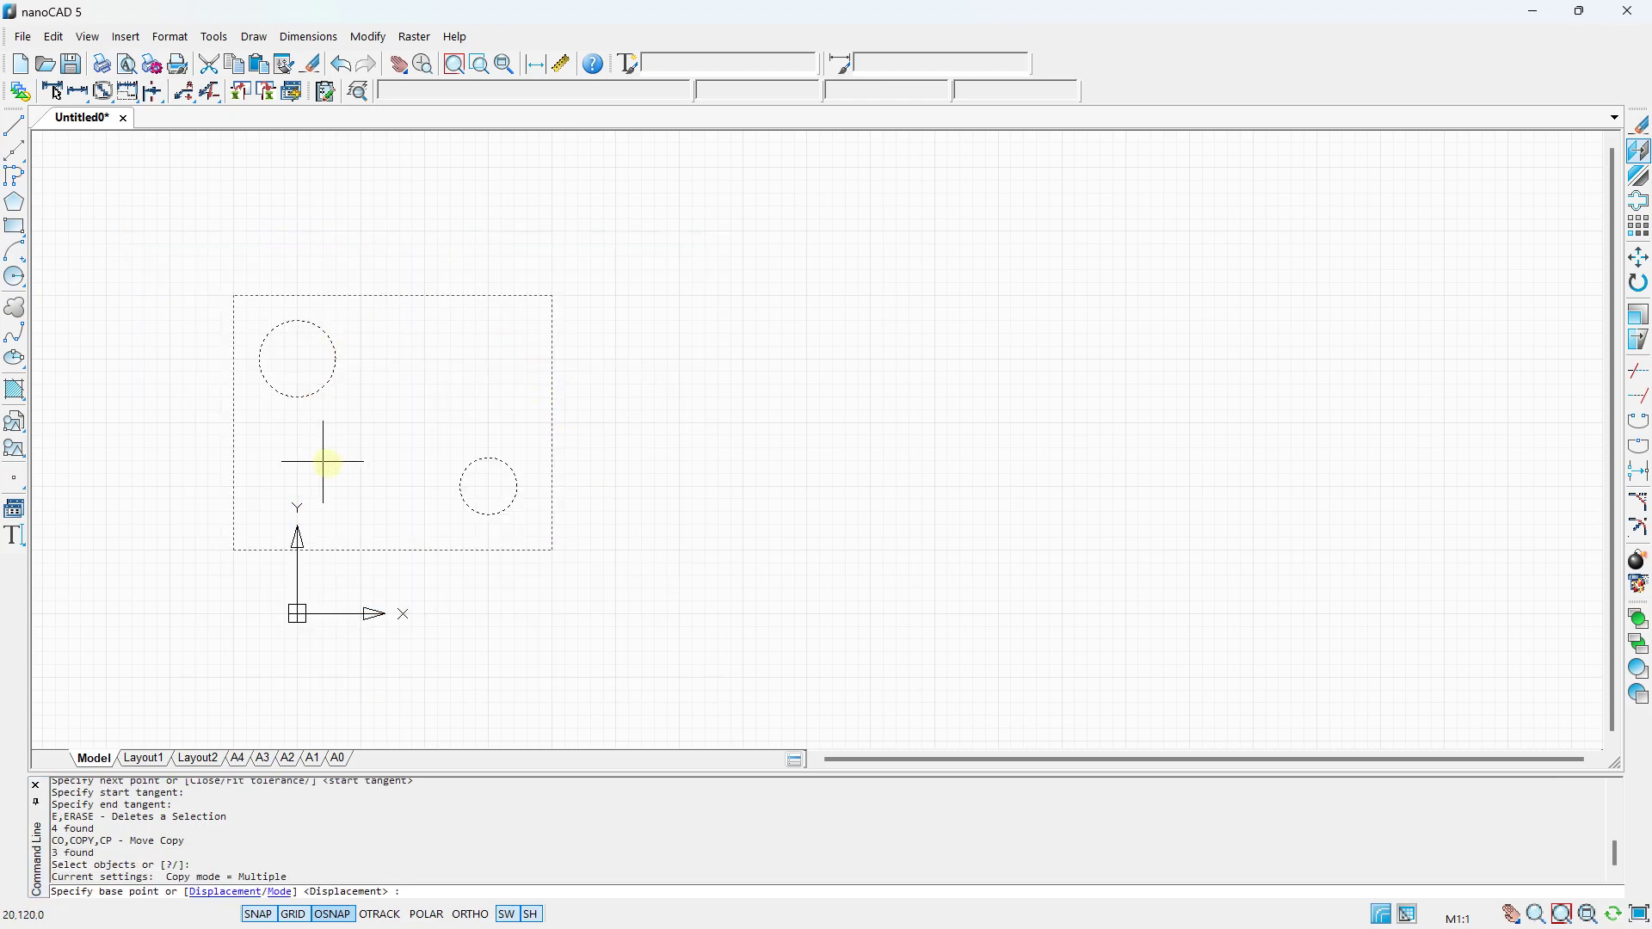
left_click(552, 550)
left_click(1138, 550)
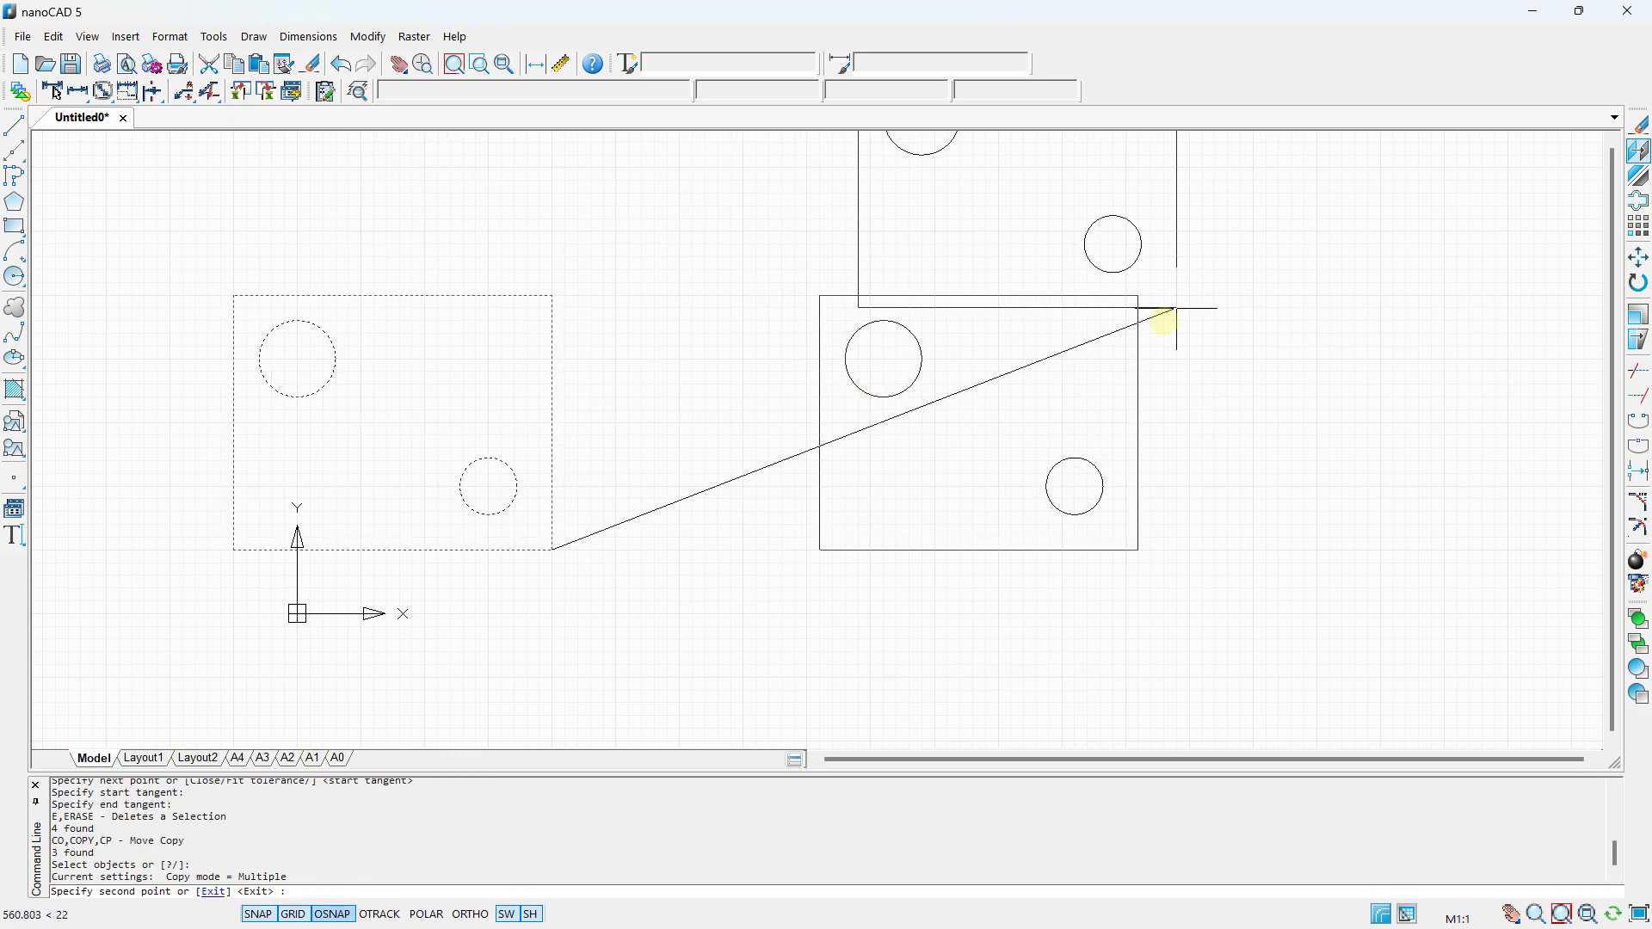
key("Escape")
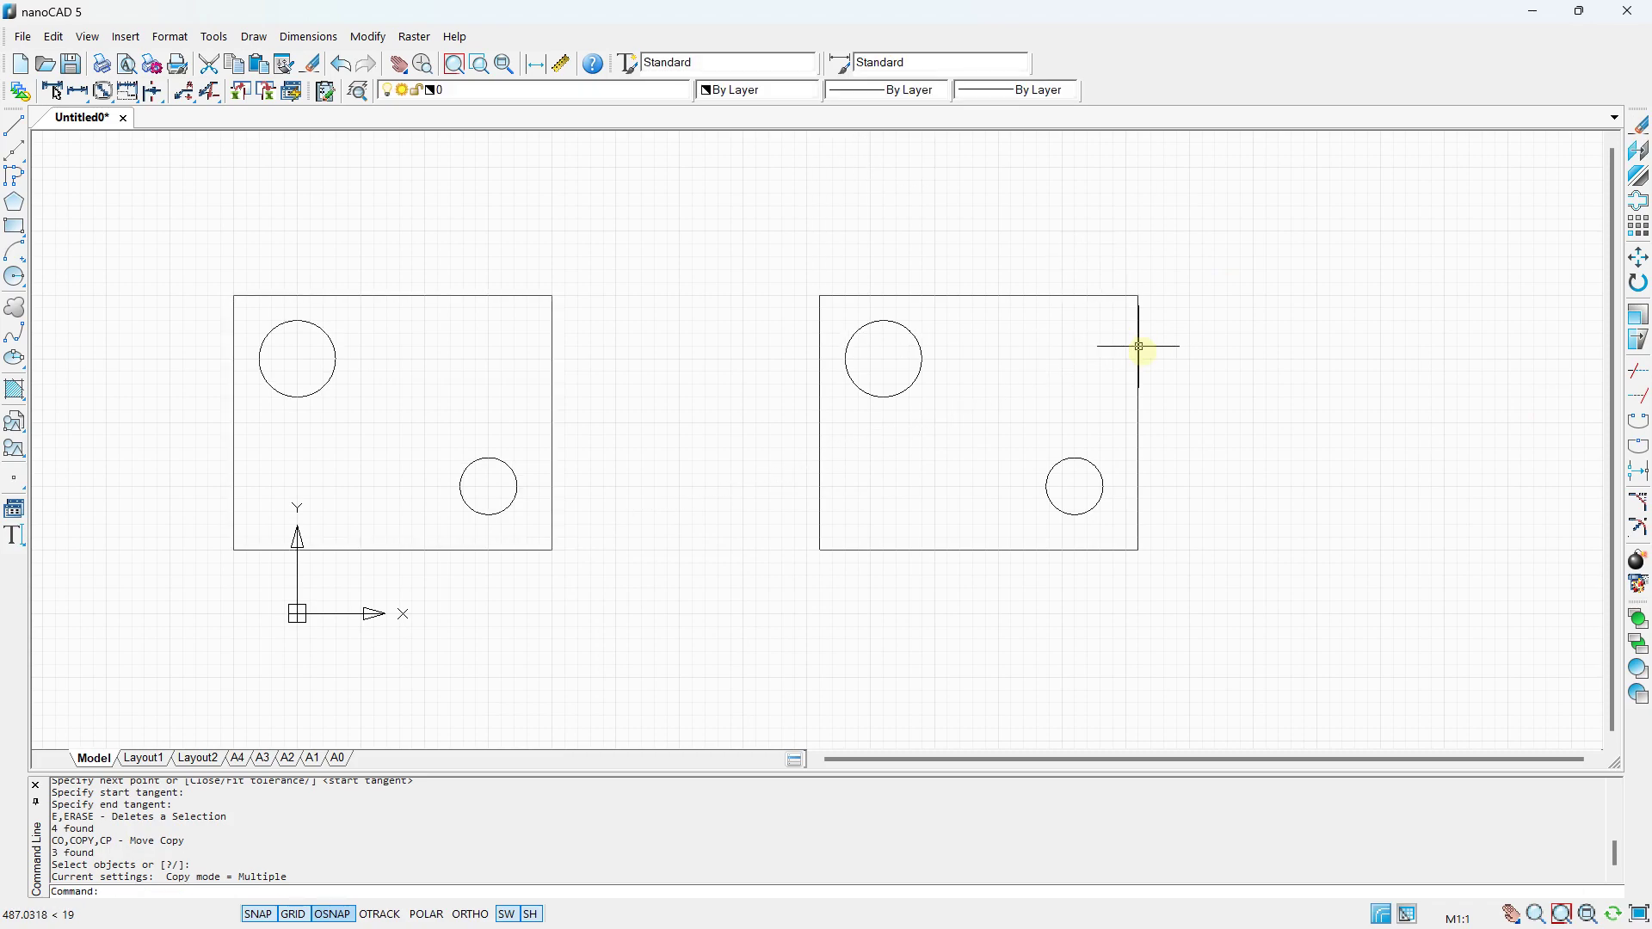
scroll(1075, 370, "down", 5)
scroll(1029, 392, "up", 4)
middle_click_drag(1086, 373, 1003, 343)
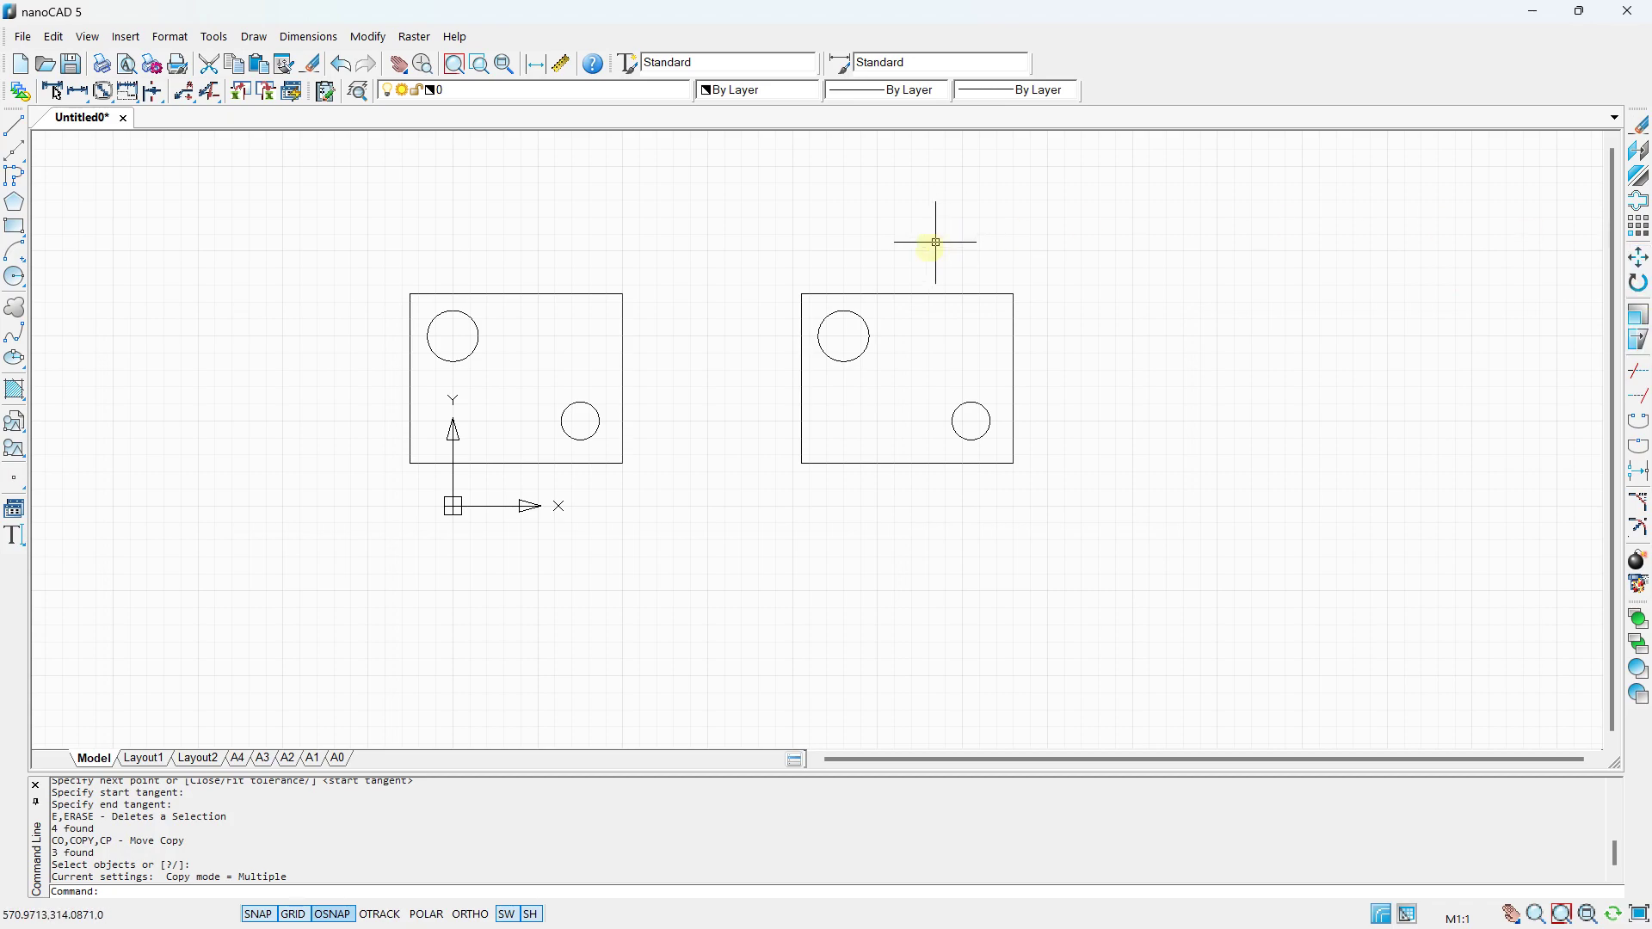
scroll(919, 267, "up", 2)
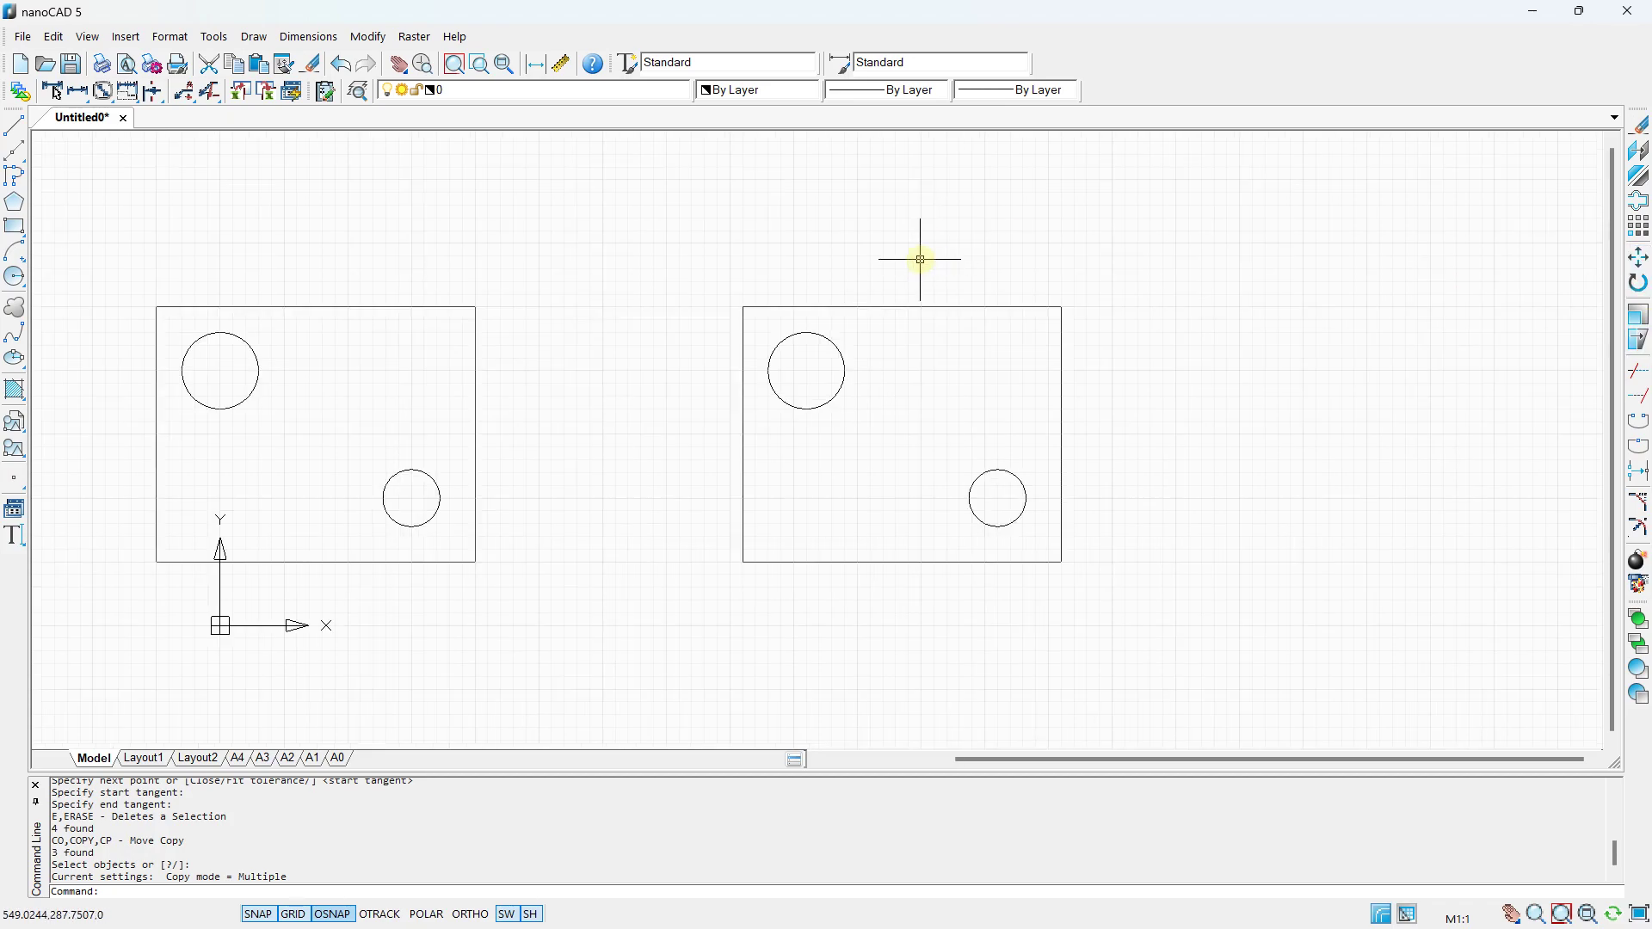
scroll(981, 342, "up", 2)
middle_click_drag(989, 300, 918, 365)
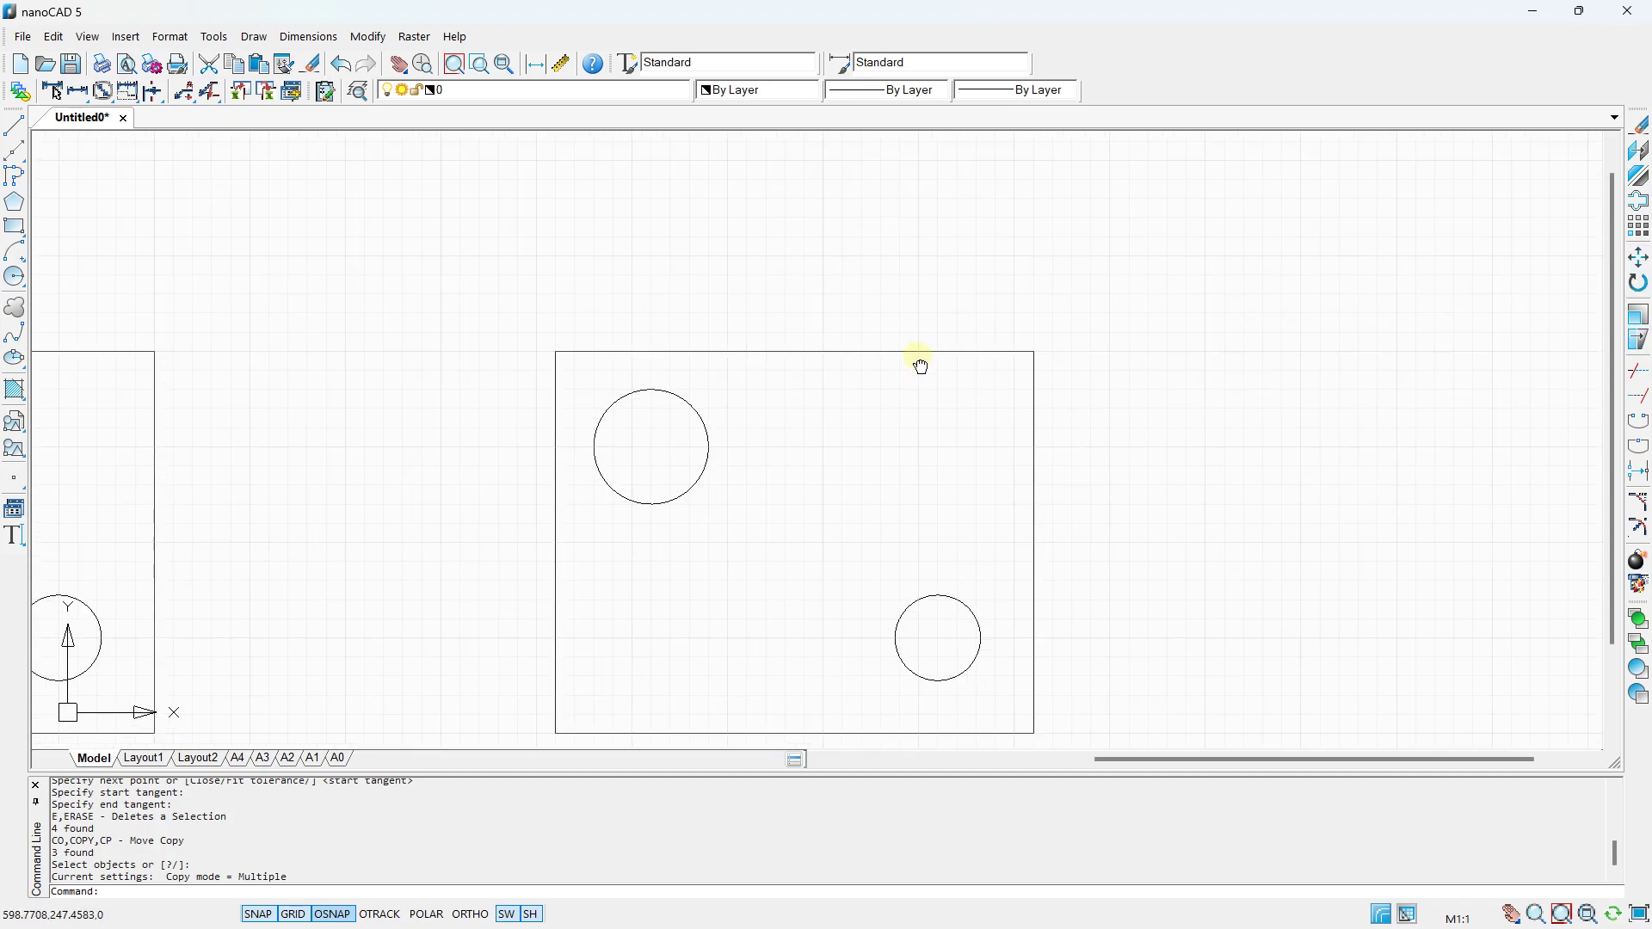
scroll(907, 344, "up", 2)
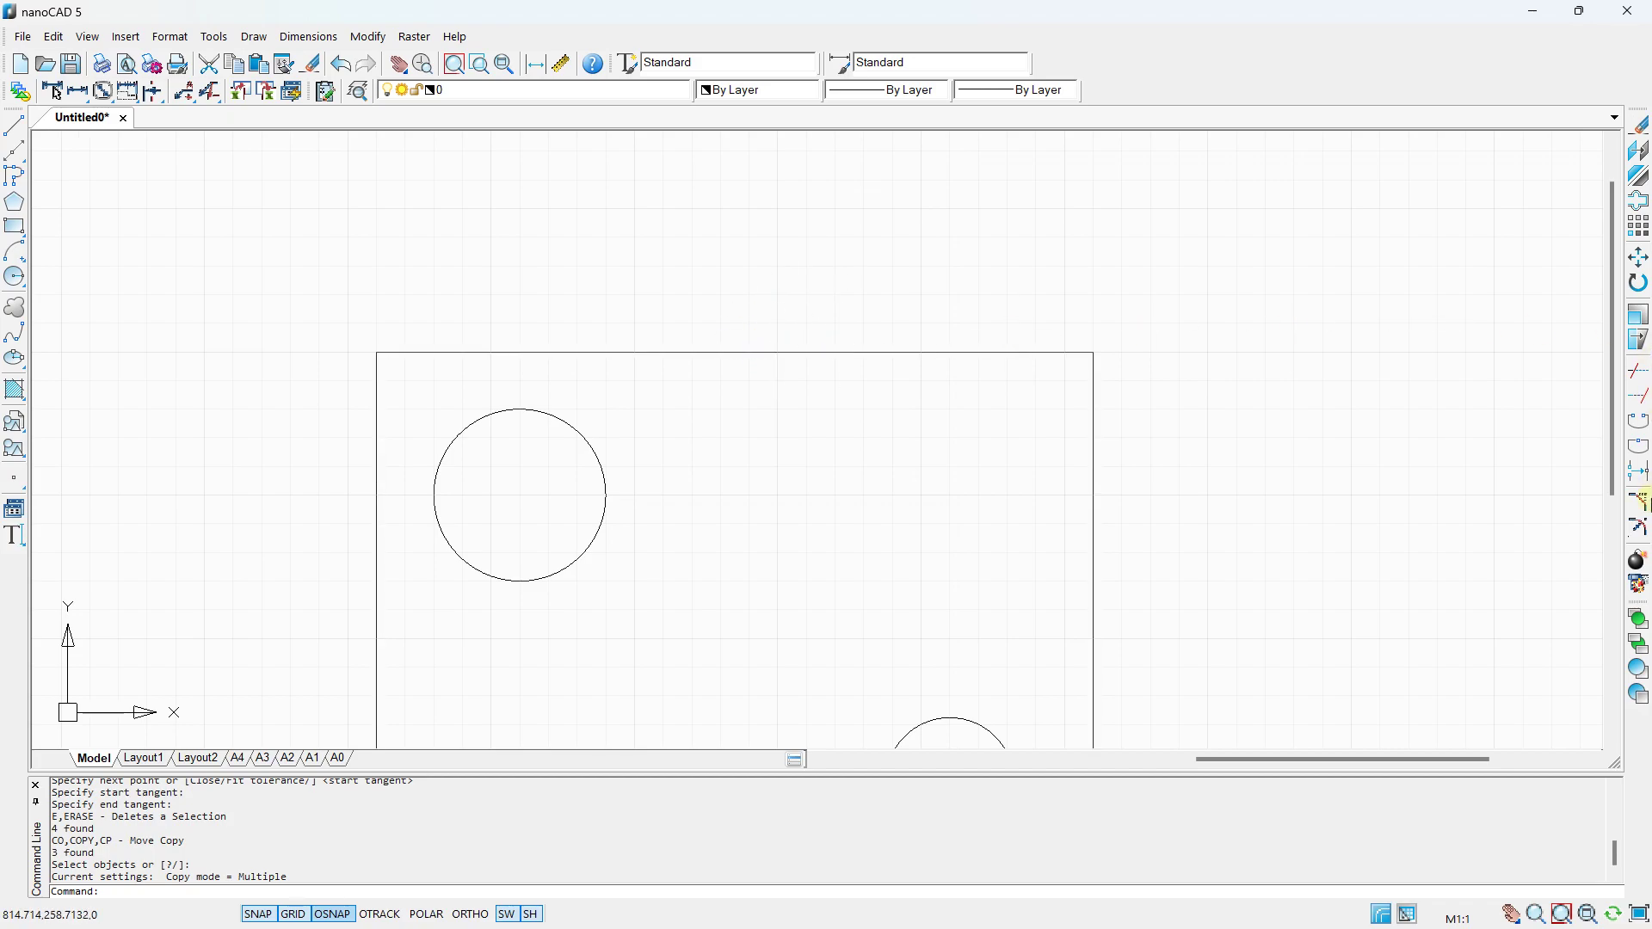
Break the copied rectangle's top edge between two picked points, leaving a gap near its right side.
left_click(1639, 423)
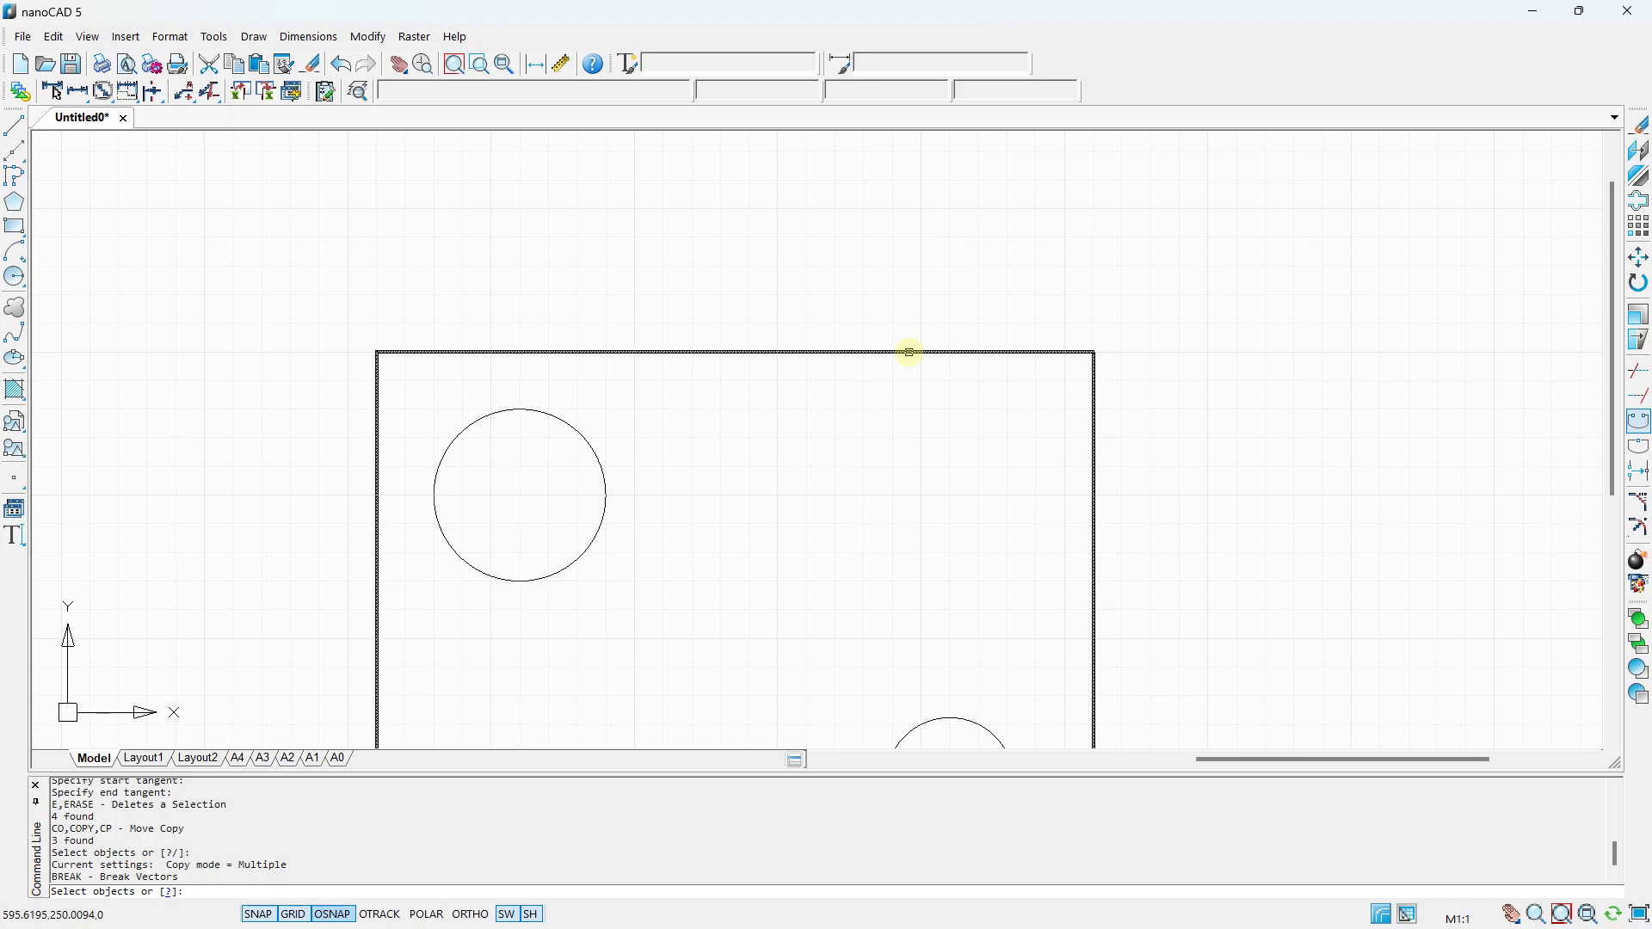
left_click(909, 352)
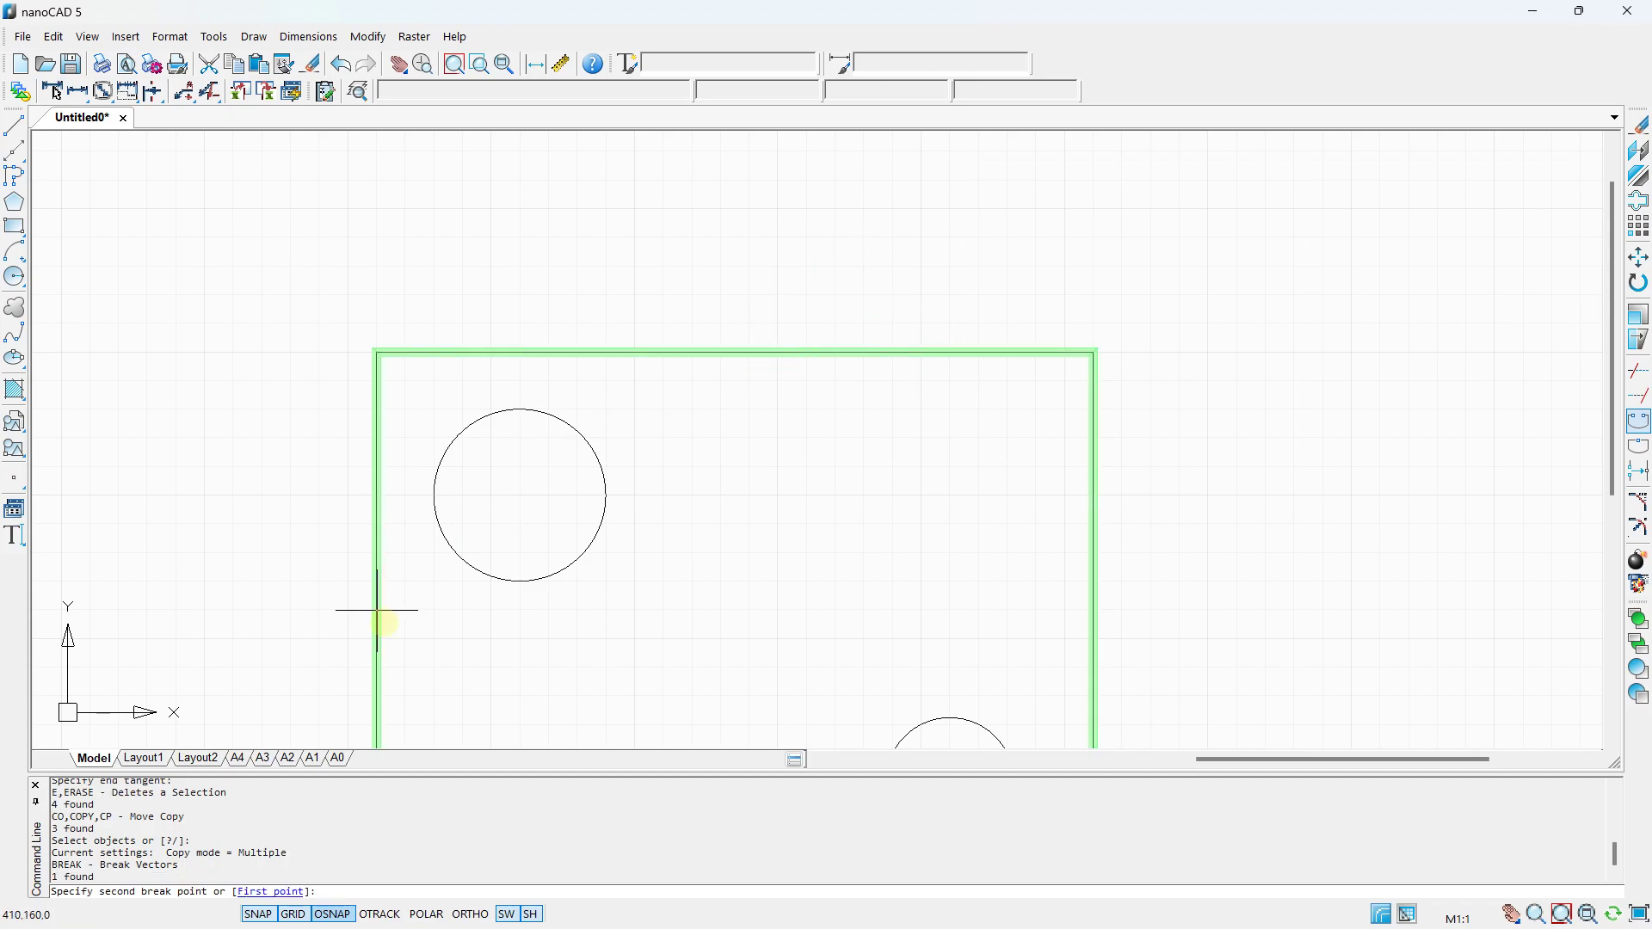
left_click(289, 893)
left_click(778, 353)
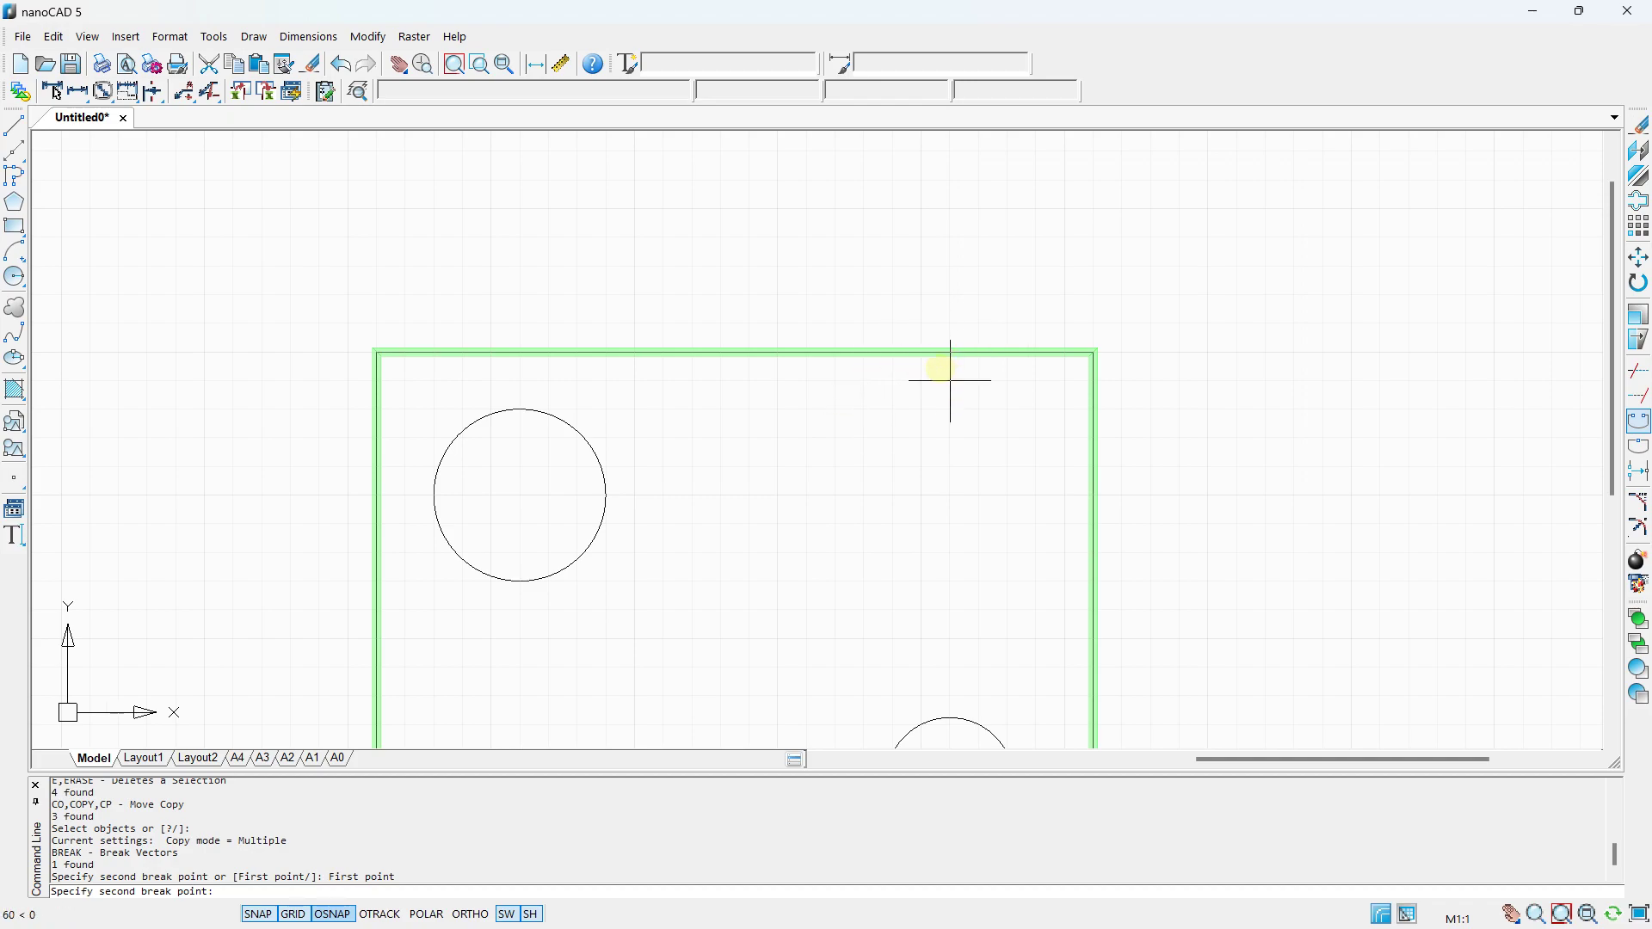
left_click(914, 352)
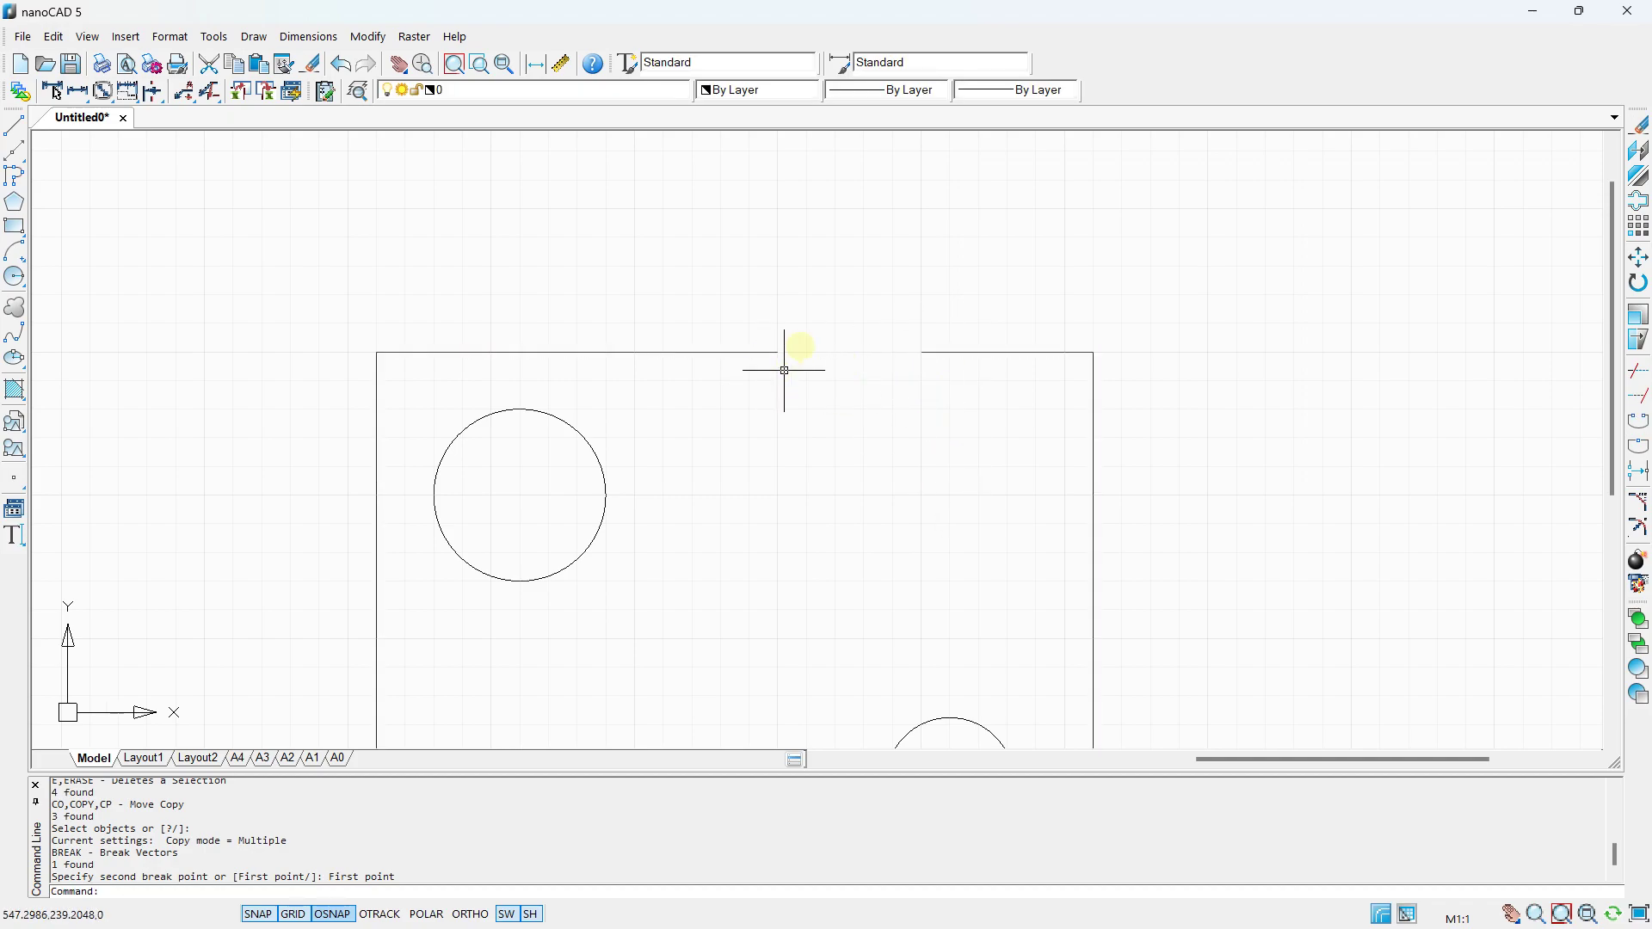
scroll(902, 352, "down", 2)
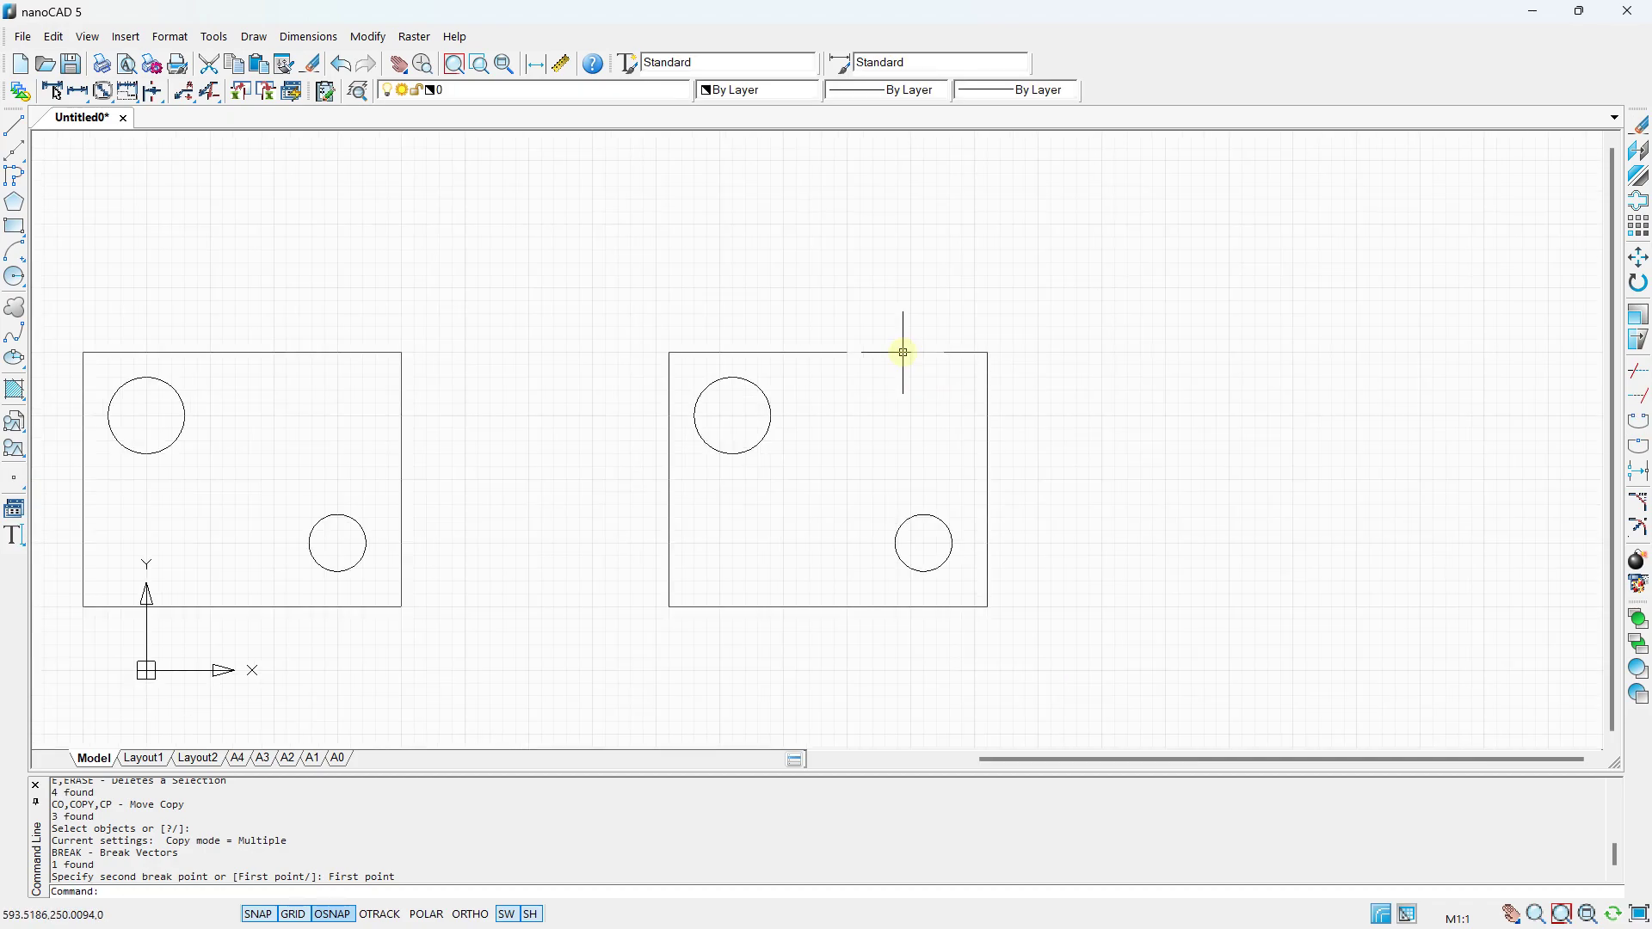
mouse_move(904, 363)
middle_mouse_down()
mouse_move(1006, 306)
mouse_move(1029, 262)
mouse_move(1025, 284)
middle_mouse_up()
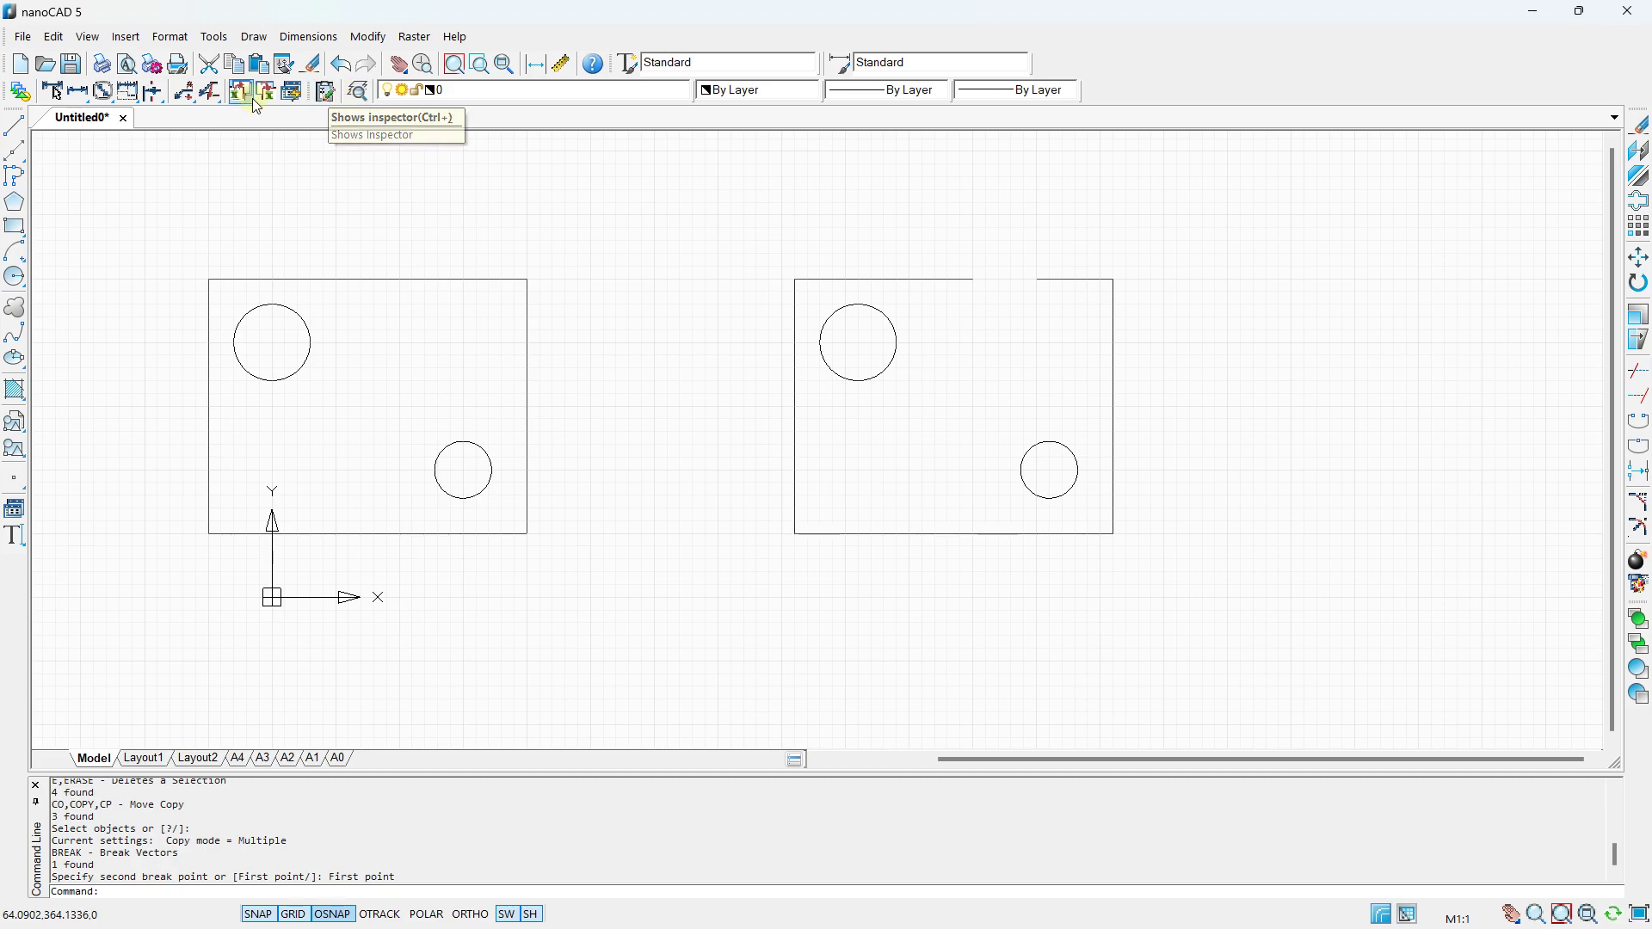
left_click(153, 65)
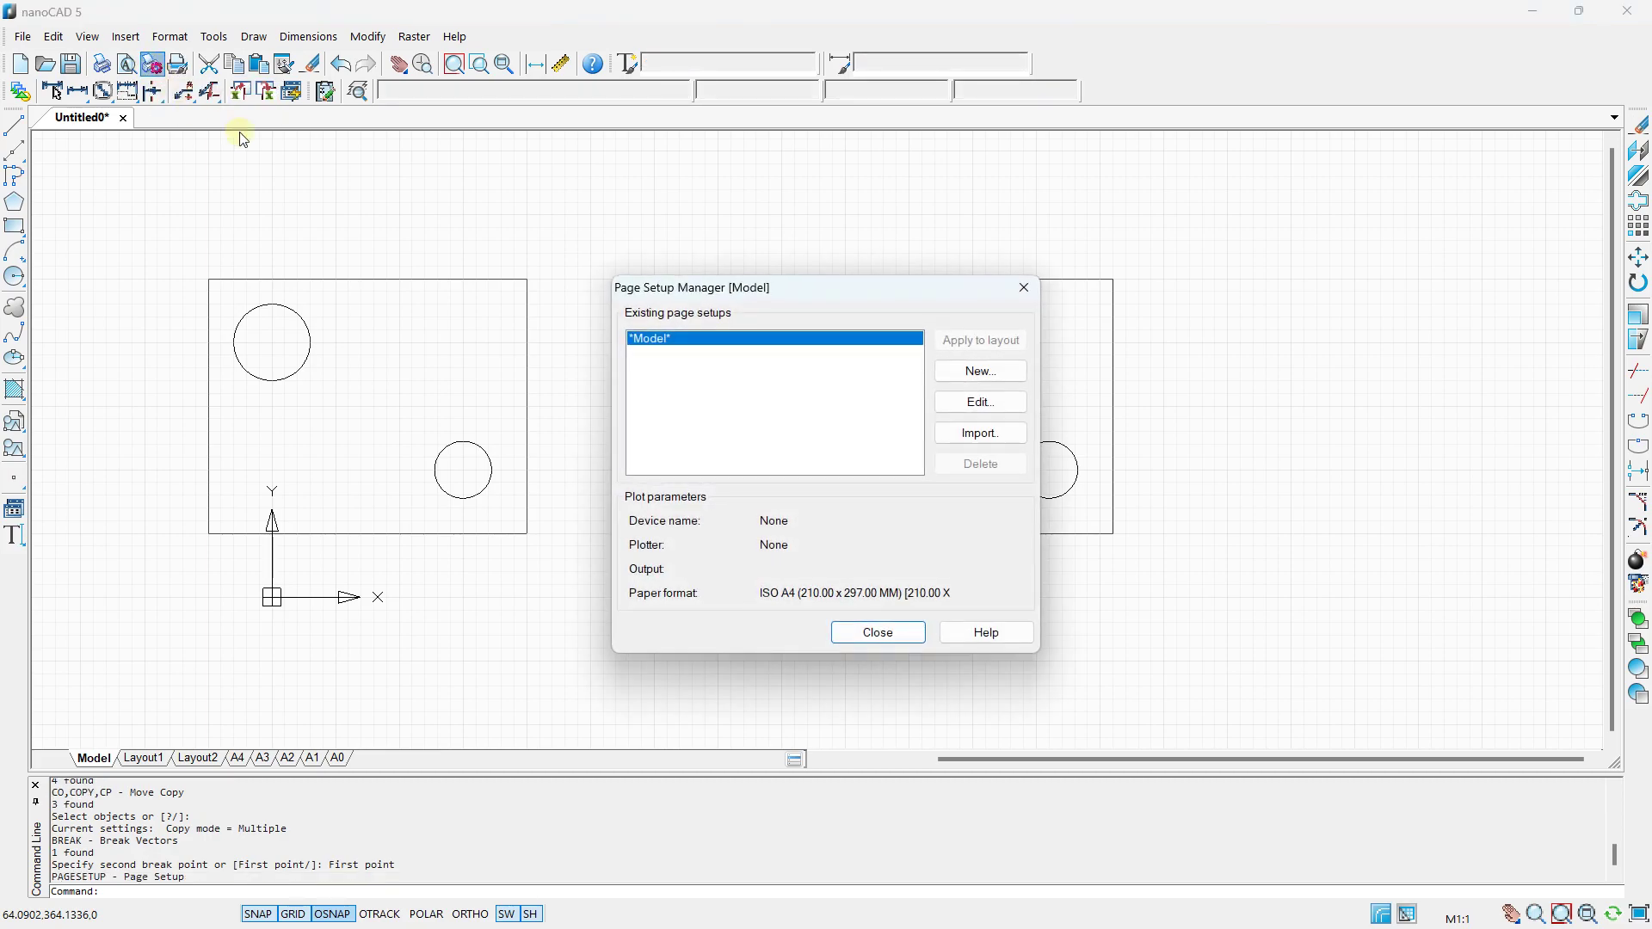
left_click(1023, 289)
left_click(22, 37)
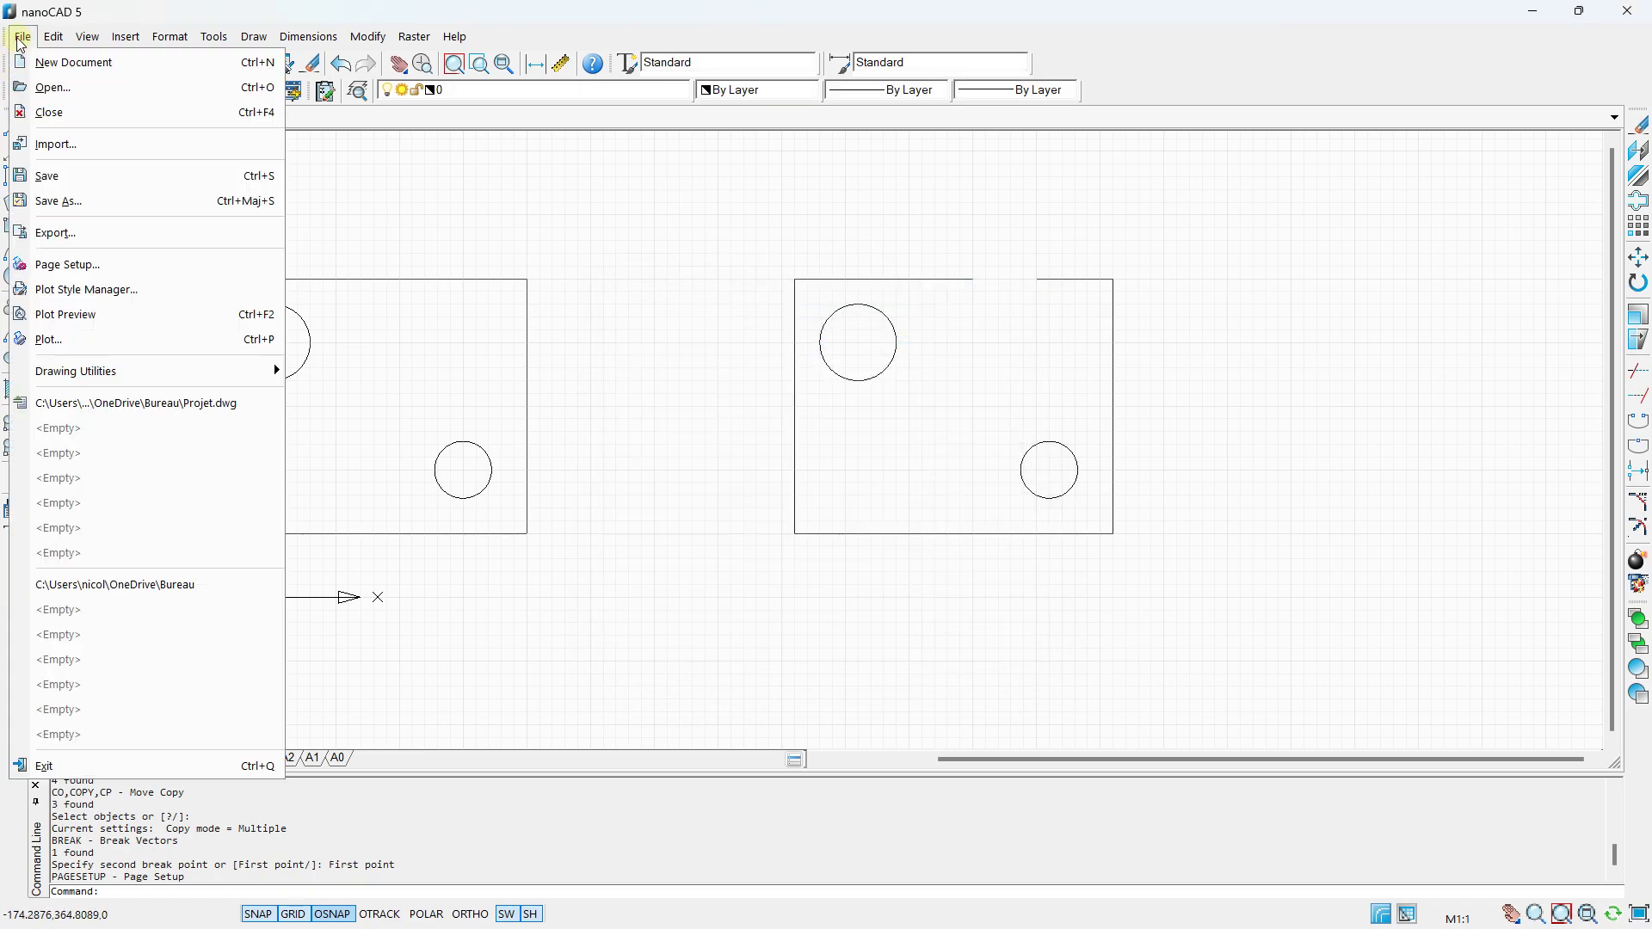
left_click(74, 296)
left_click(788, 401)
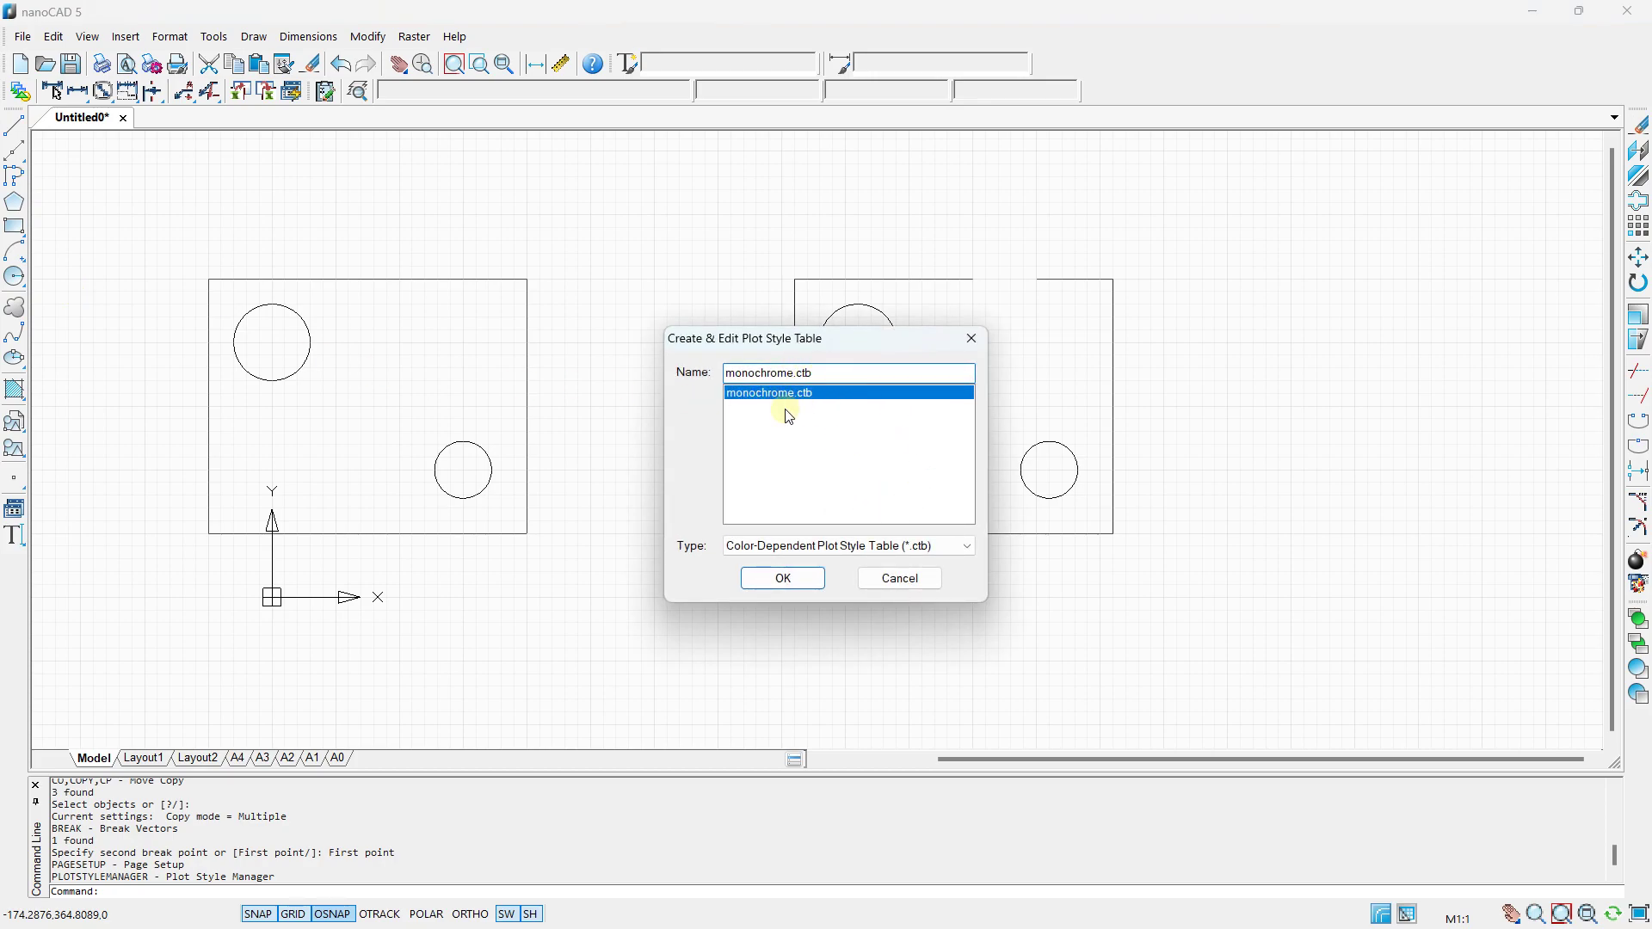
left_click(974, 342)
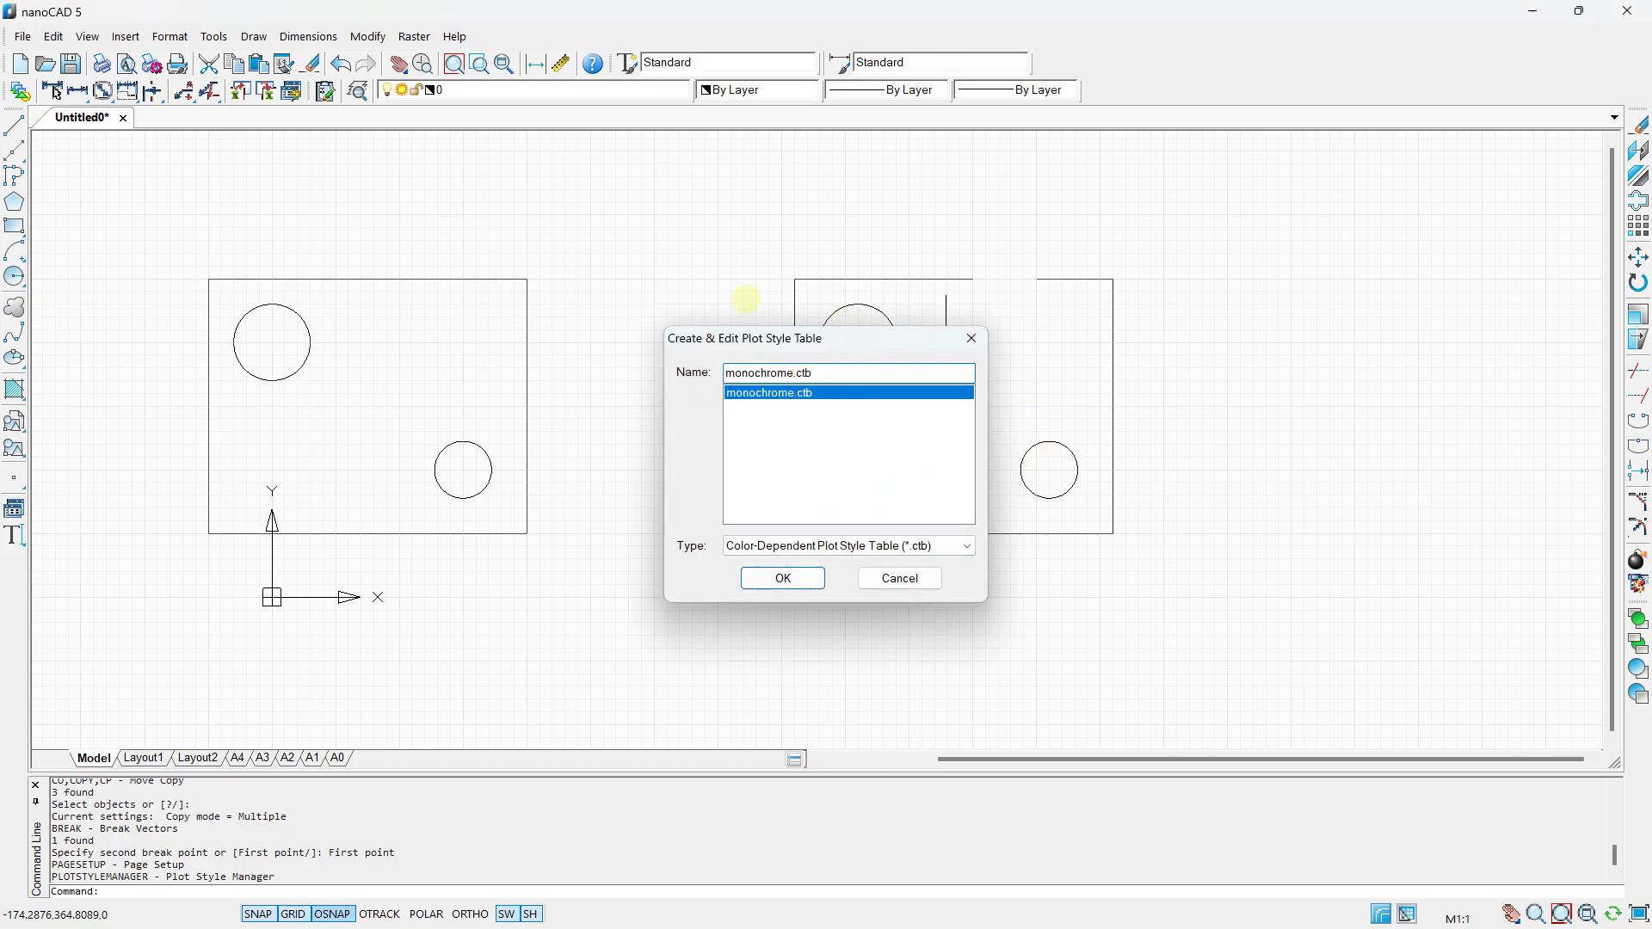
left_click(22, 36)
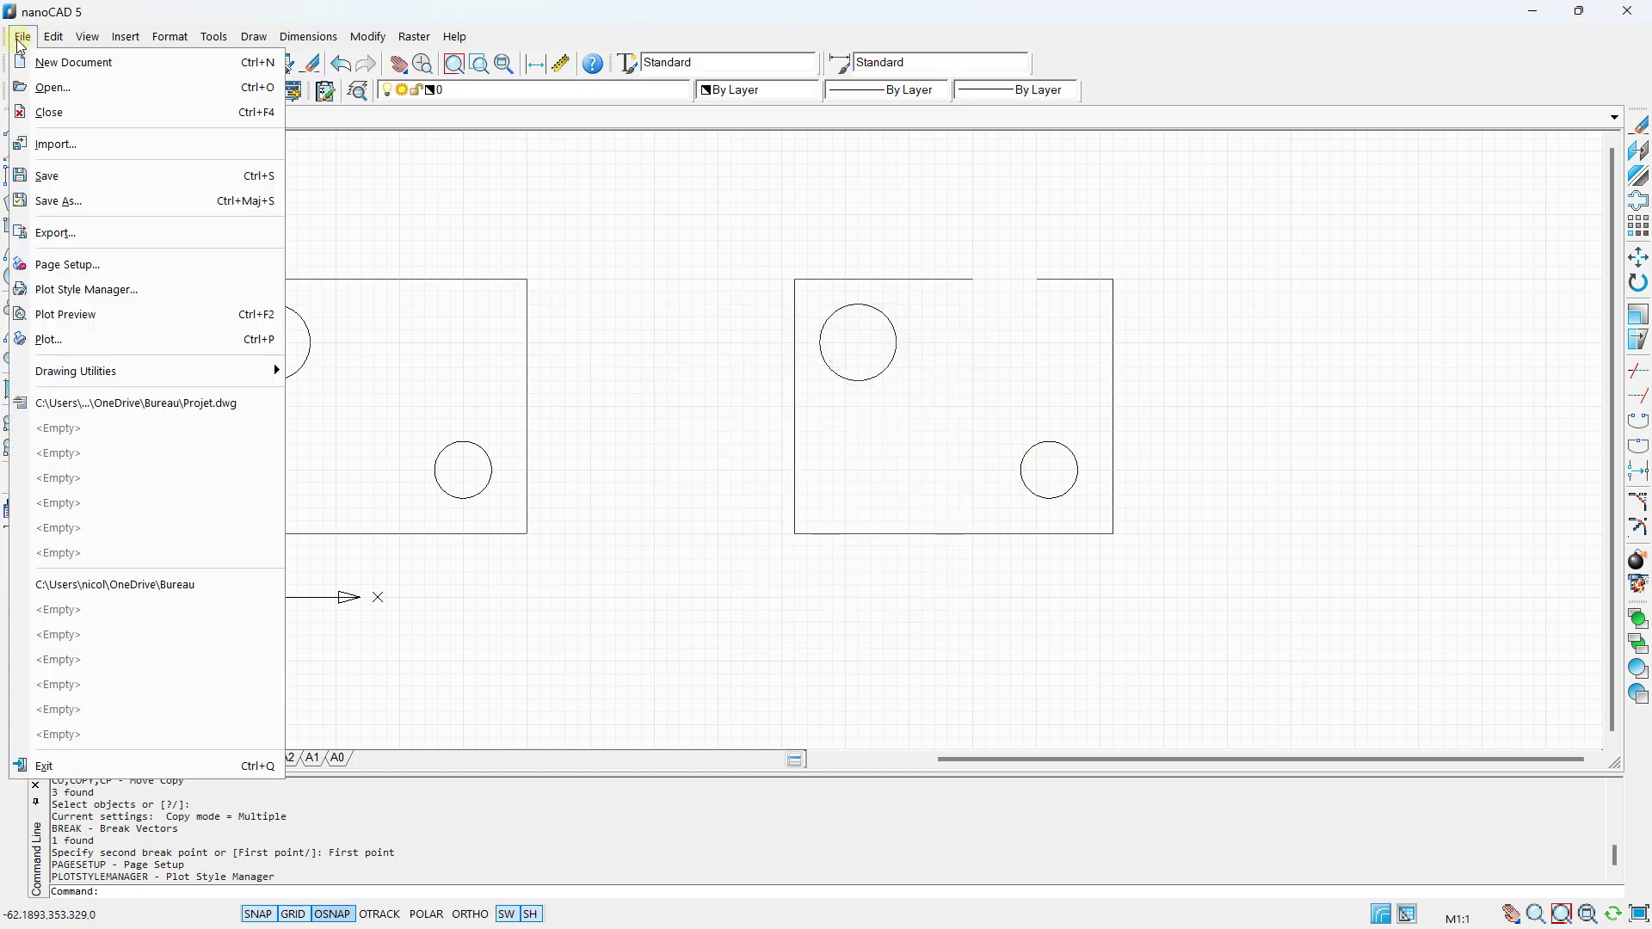
left_click(80, 315)
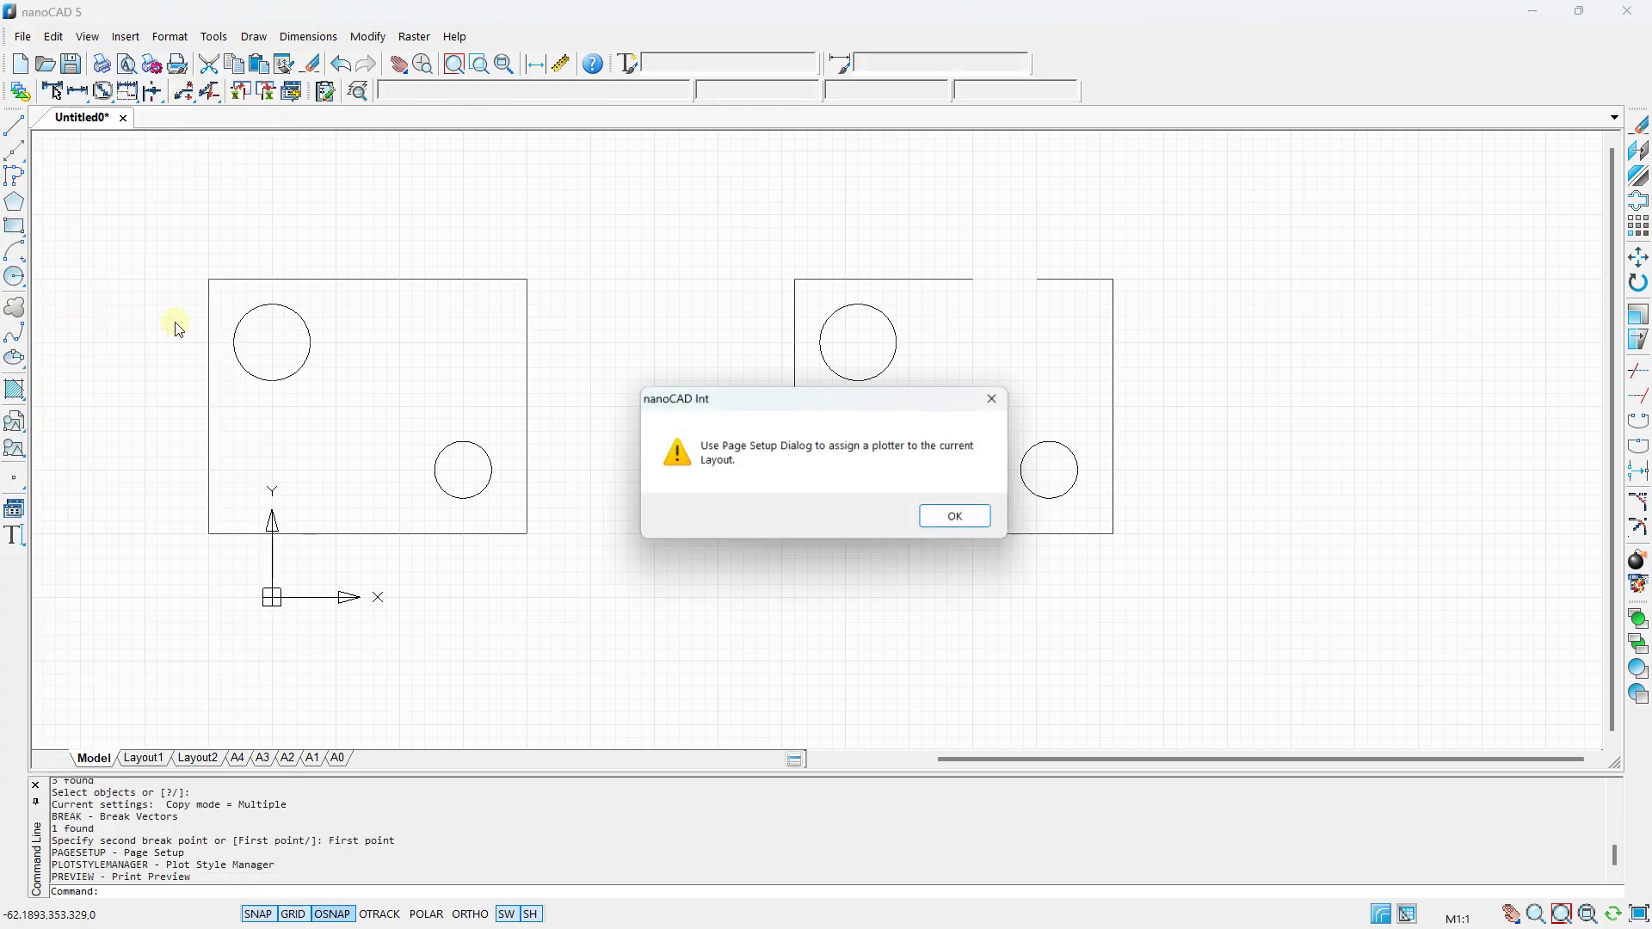
left_click(960, 519)
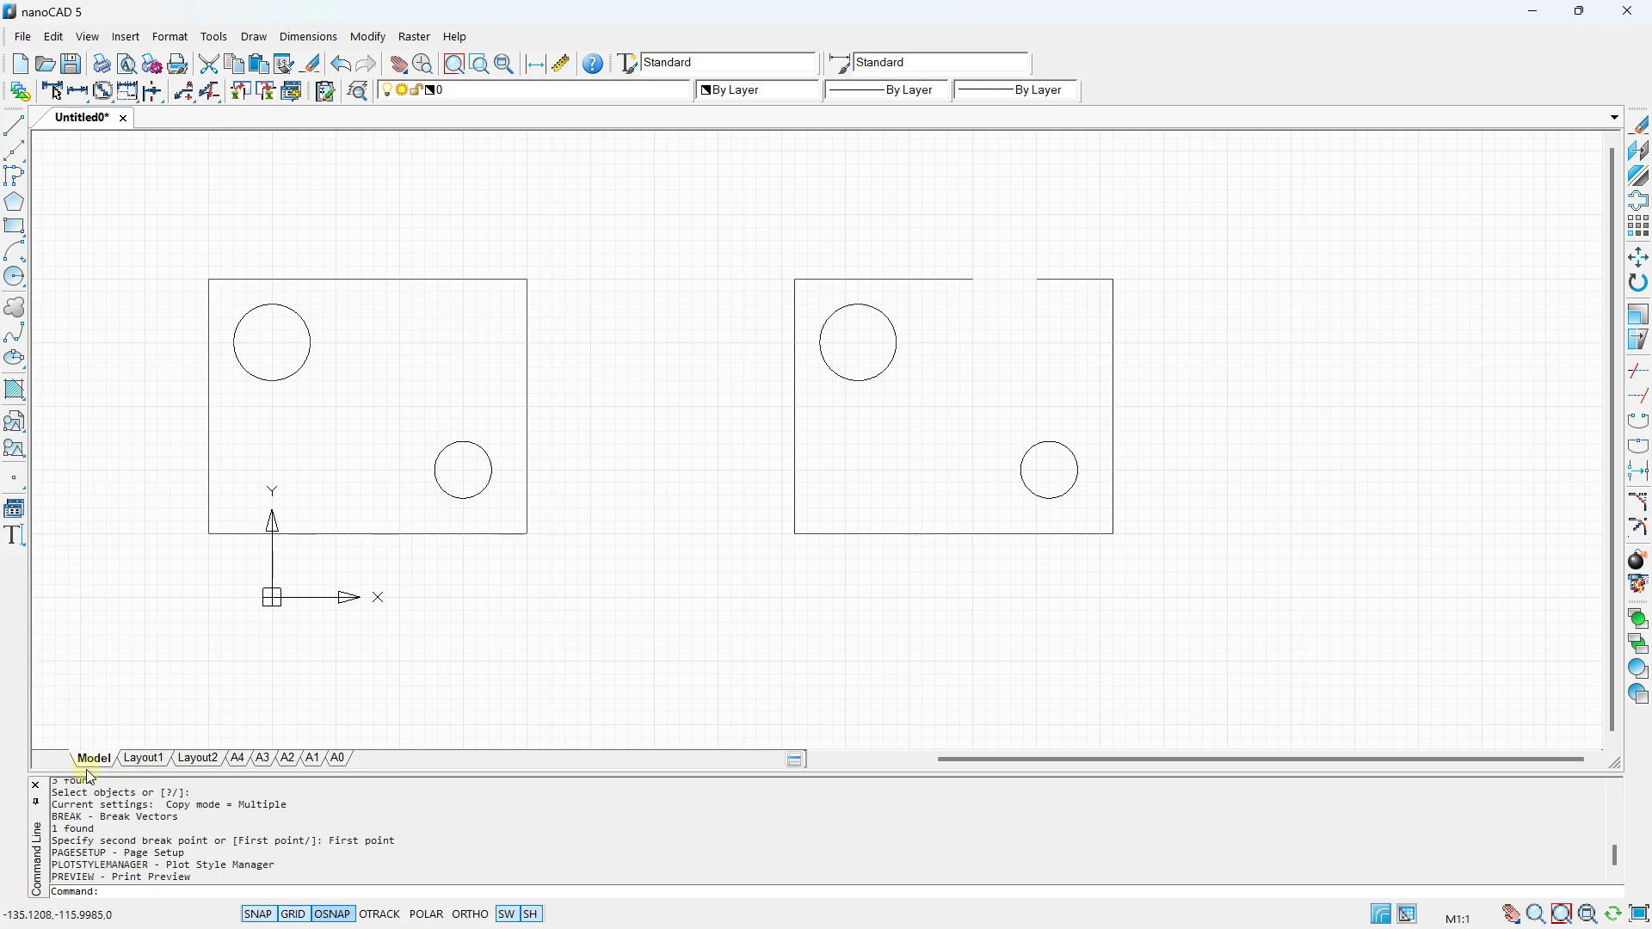
Step through the Layout1, Layout2, A4, A3, A2, A1 and A0 sheets, then go back to Model.
left_click(144, 760)
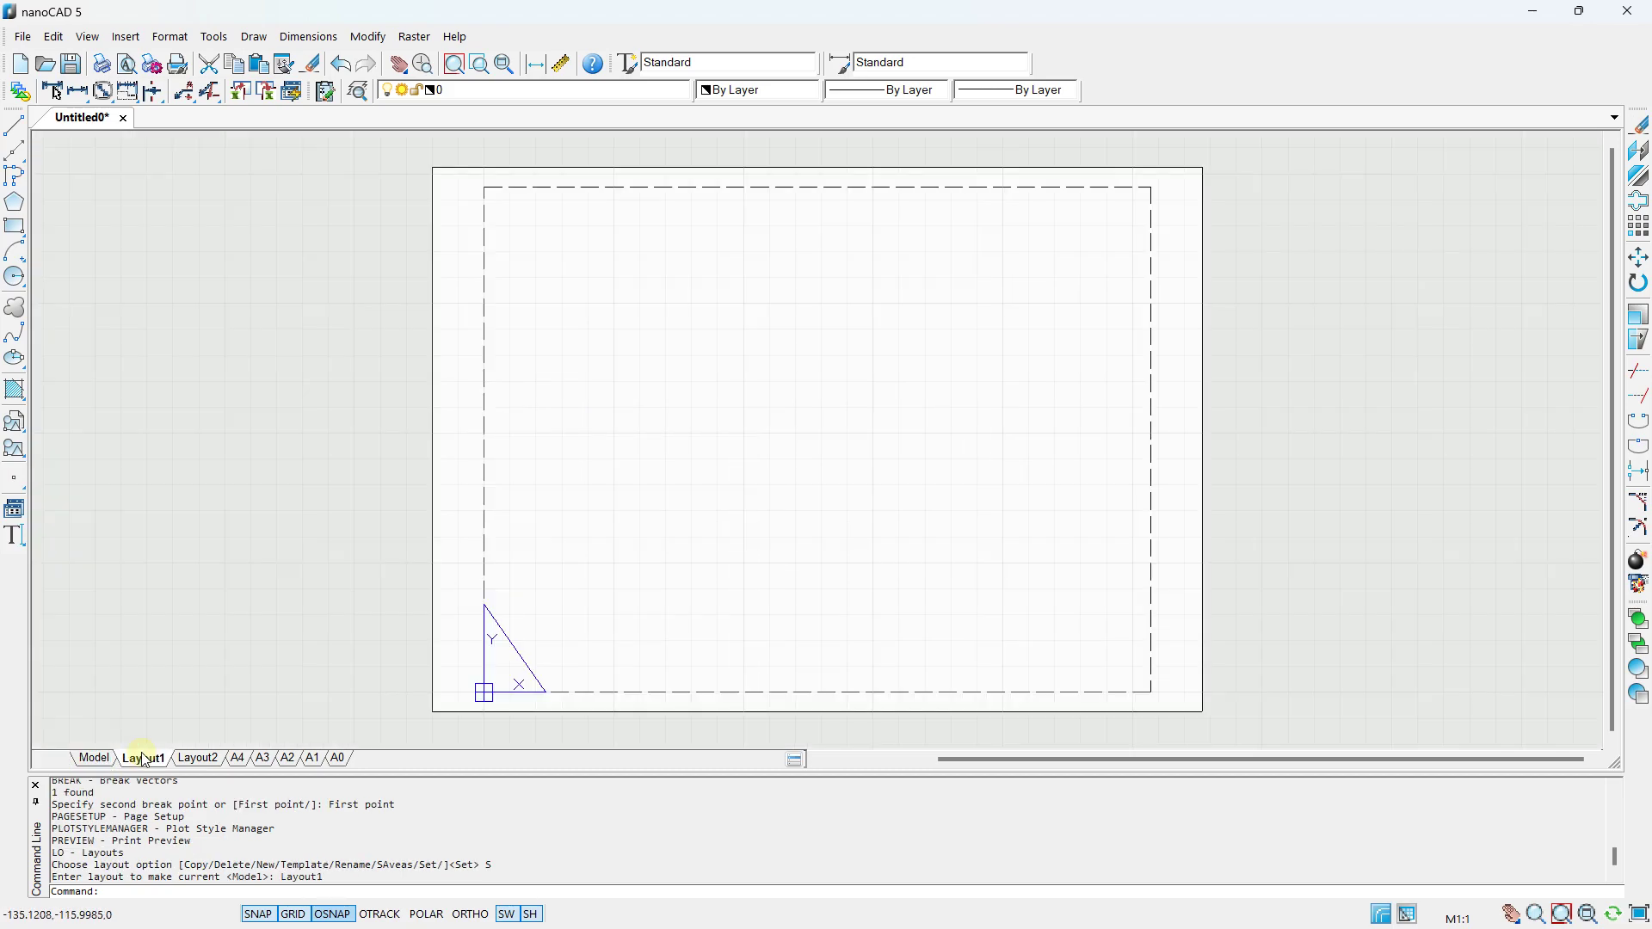
left_click(198, 762)
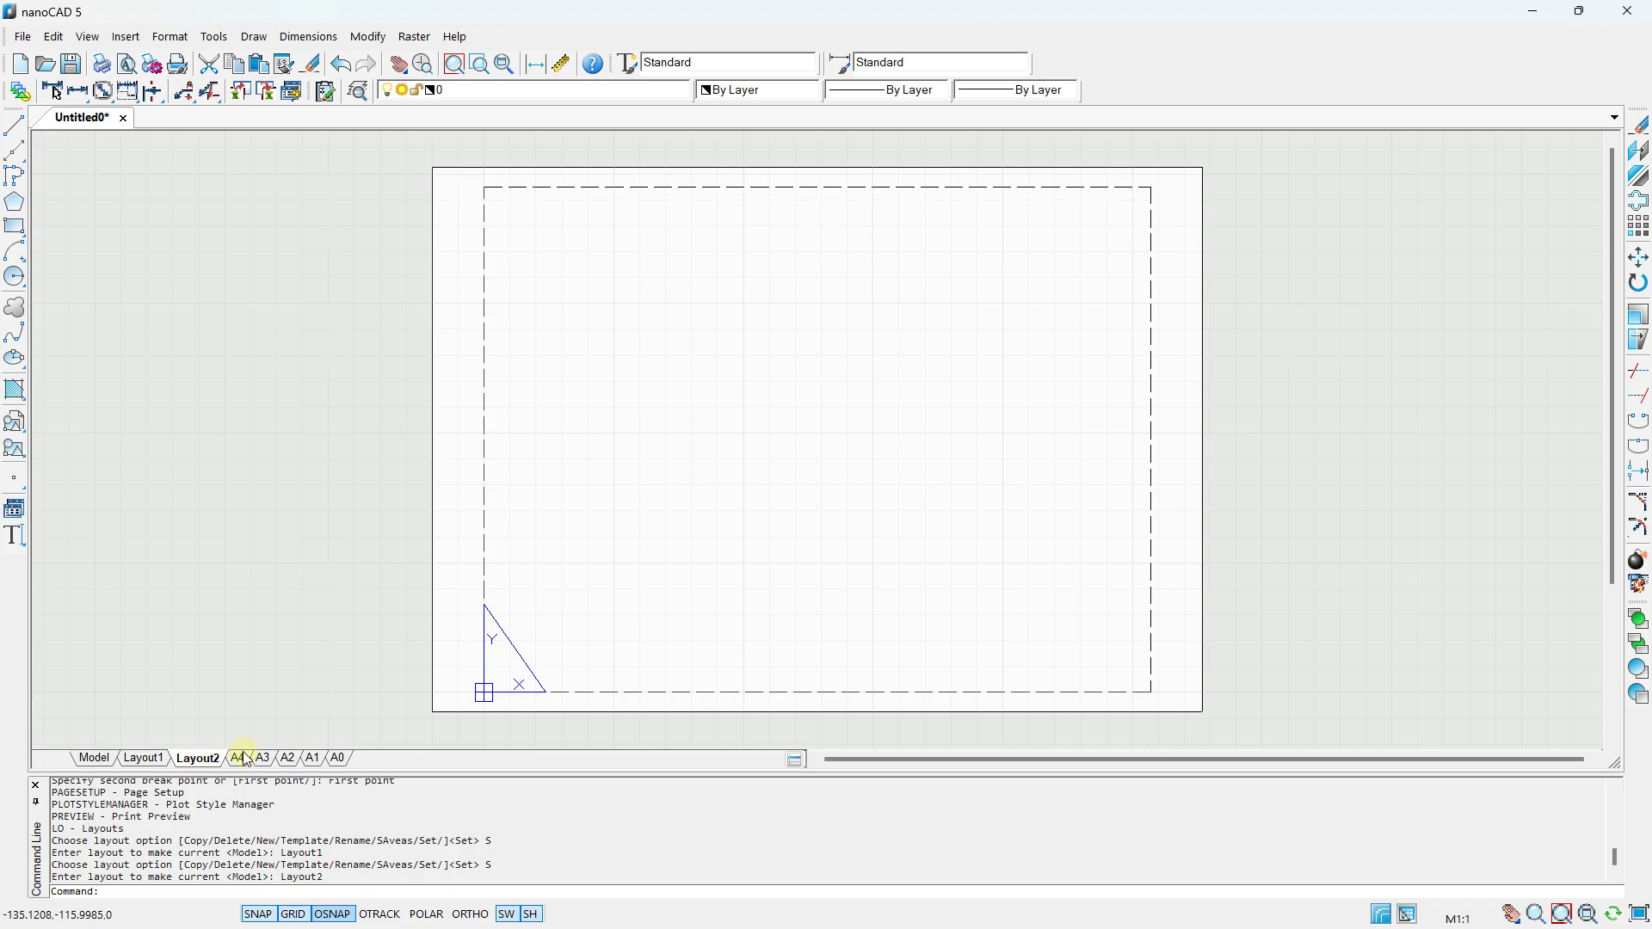
left_click(246, 759)
left_click(265, 760)
left_click(289, 759)
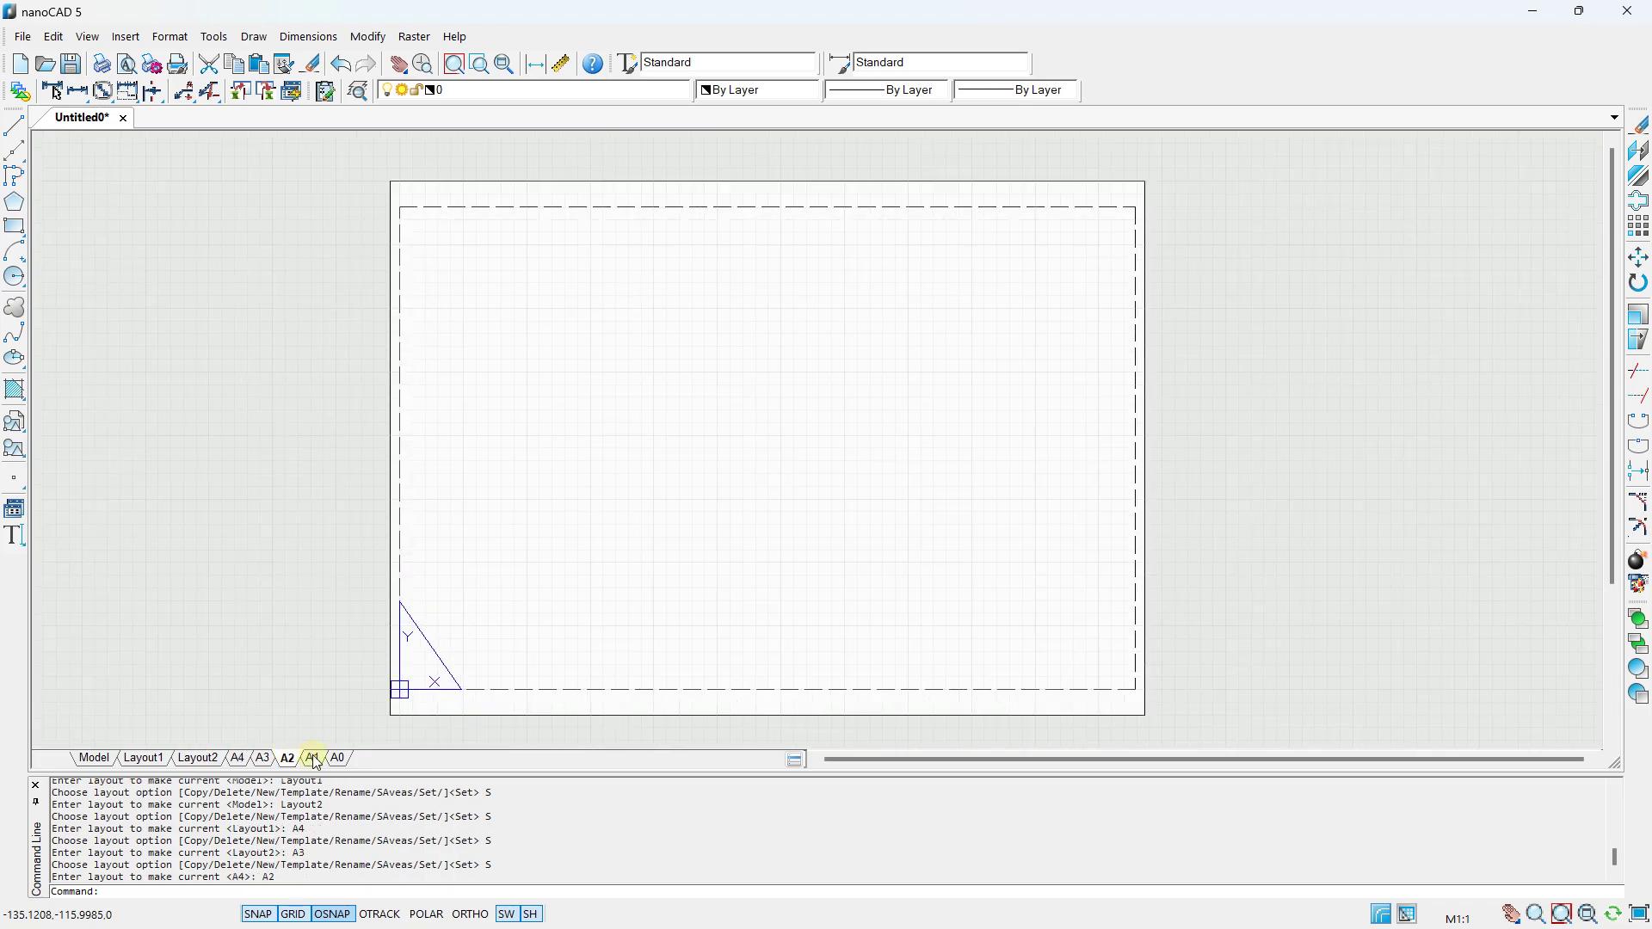
left_click(314, 759)
left_click(337, 759)
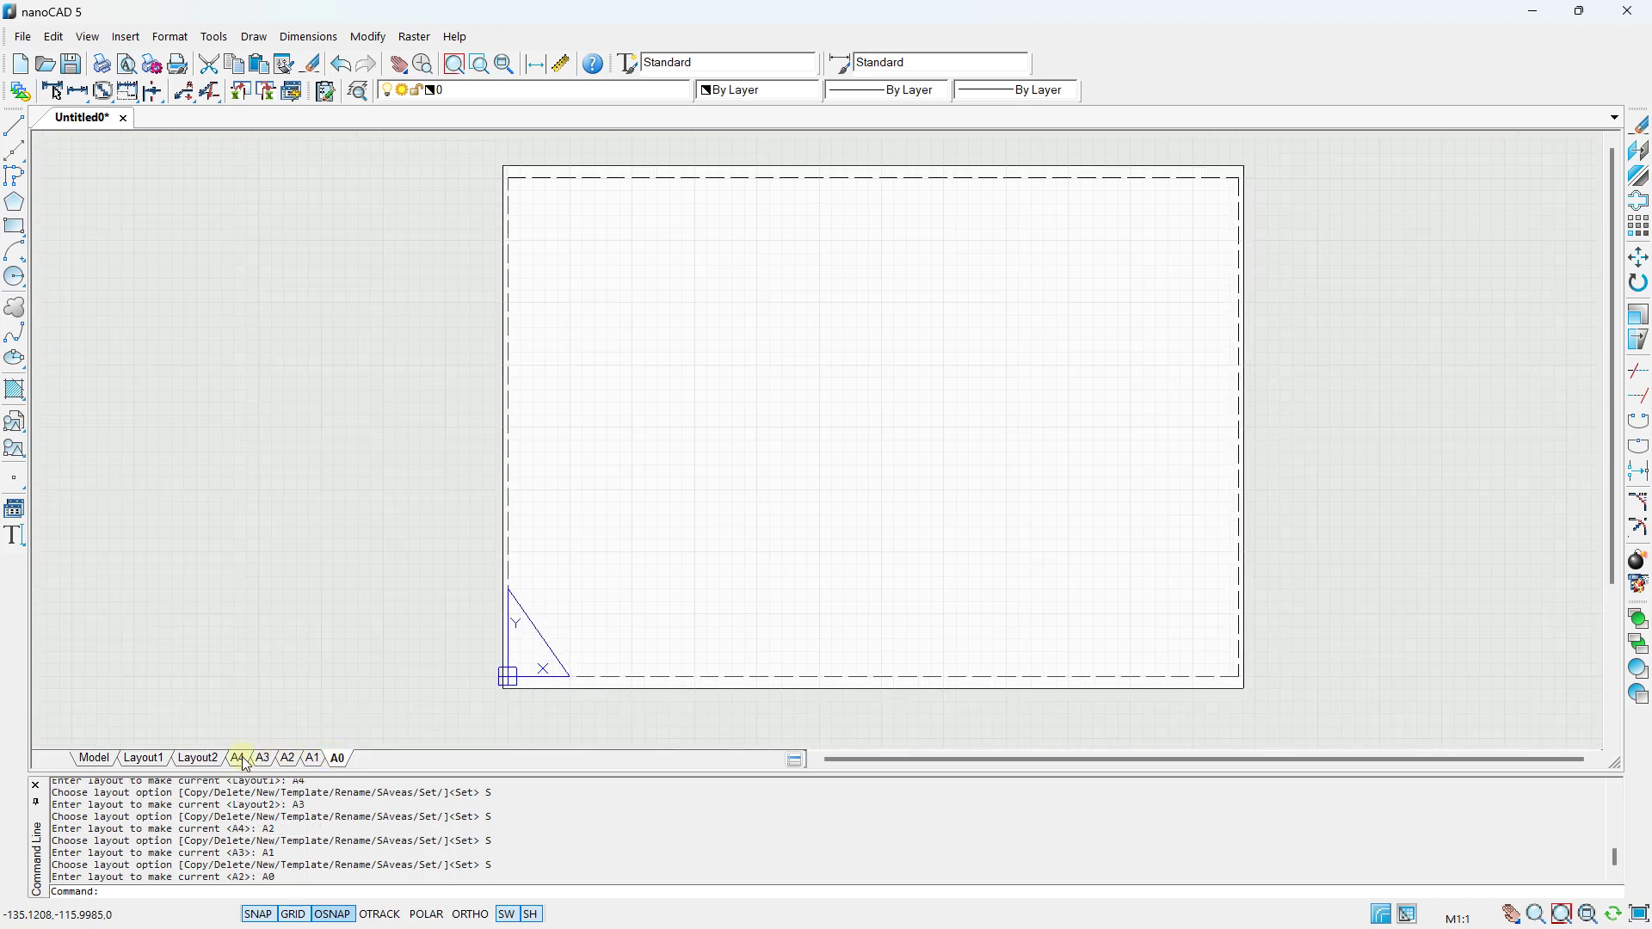
left_click(89, 759)
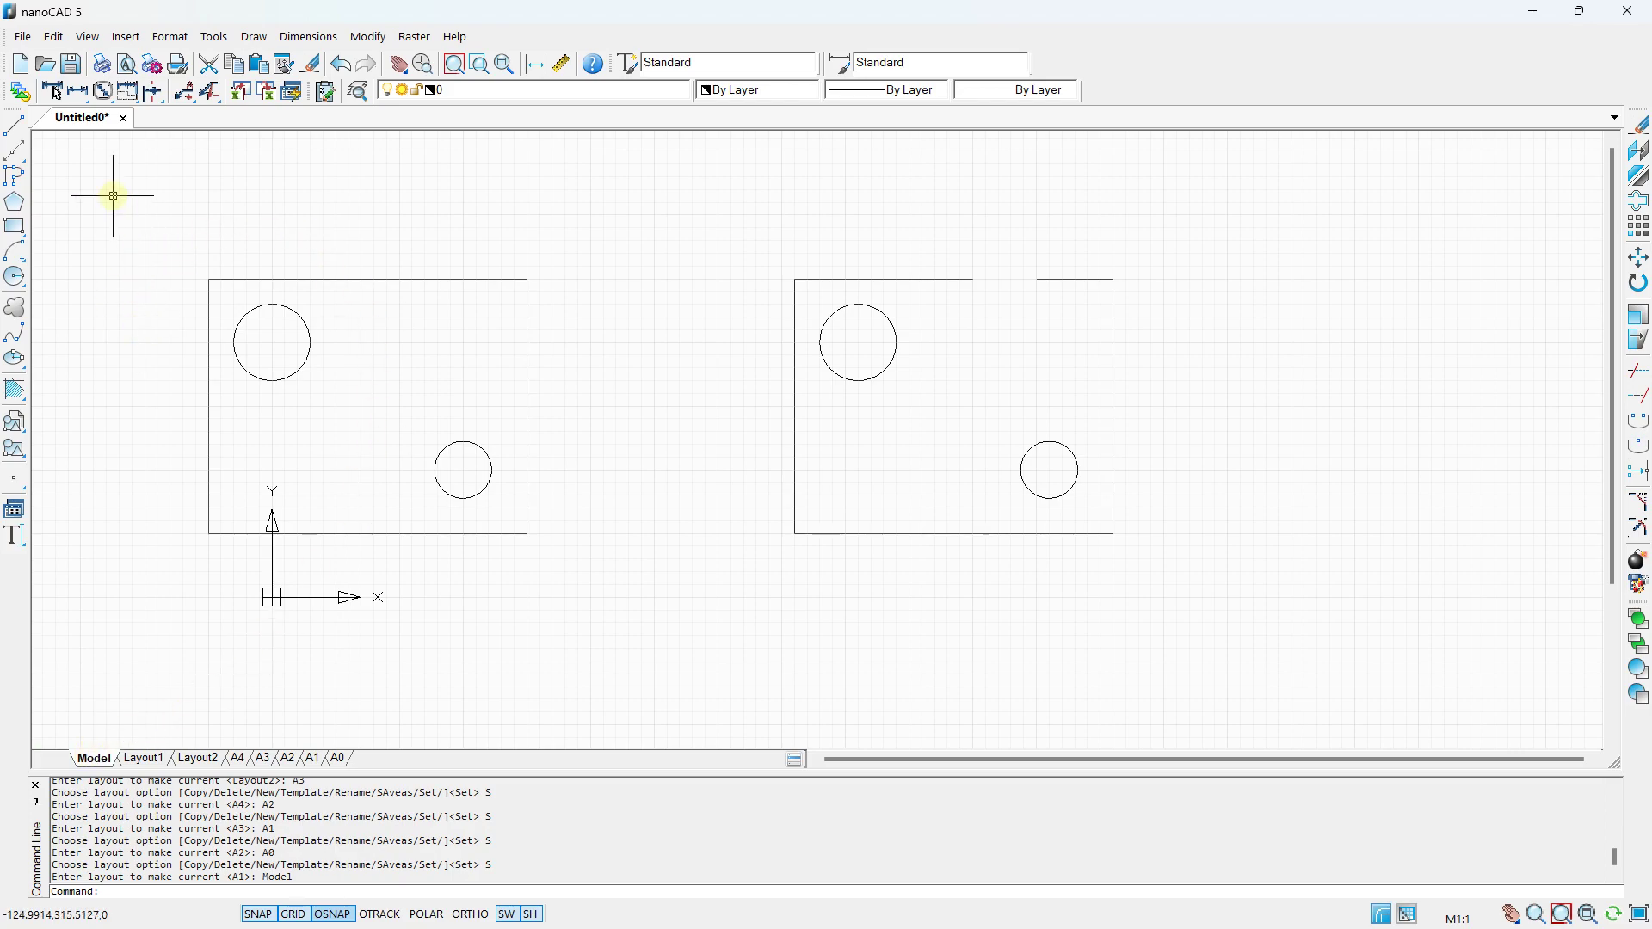
Turn off object snapping and cancel the pending plot command.
key("F3")
type("°°")
key("Escape")
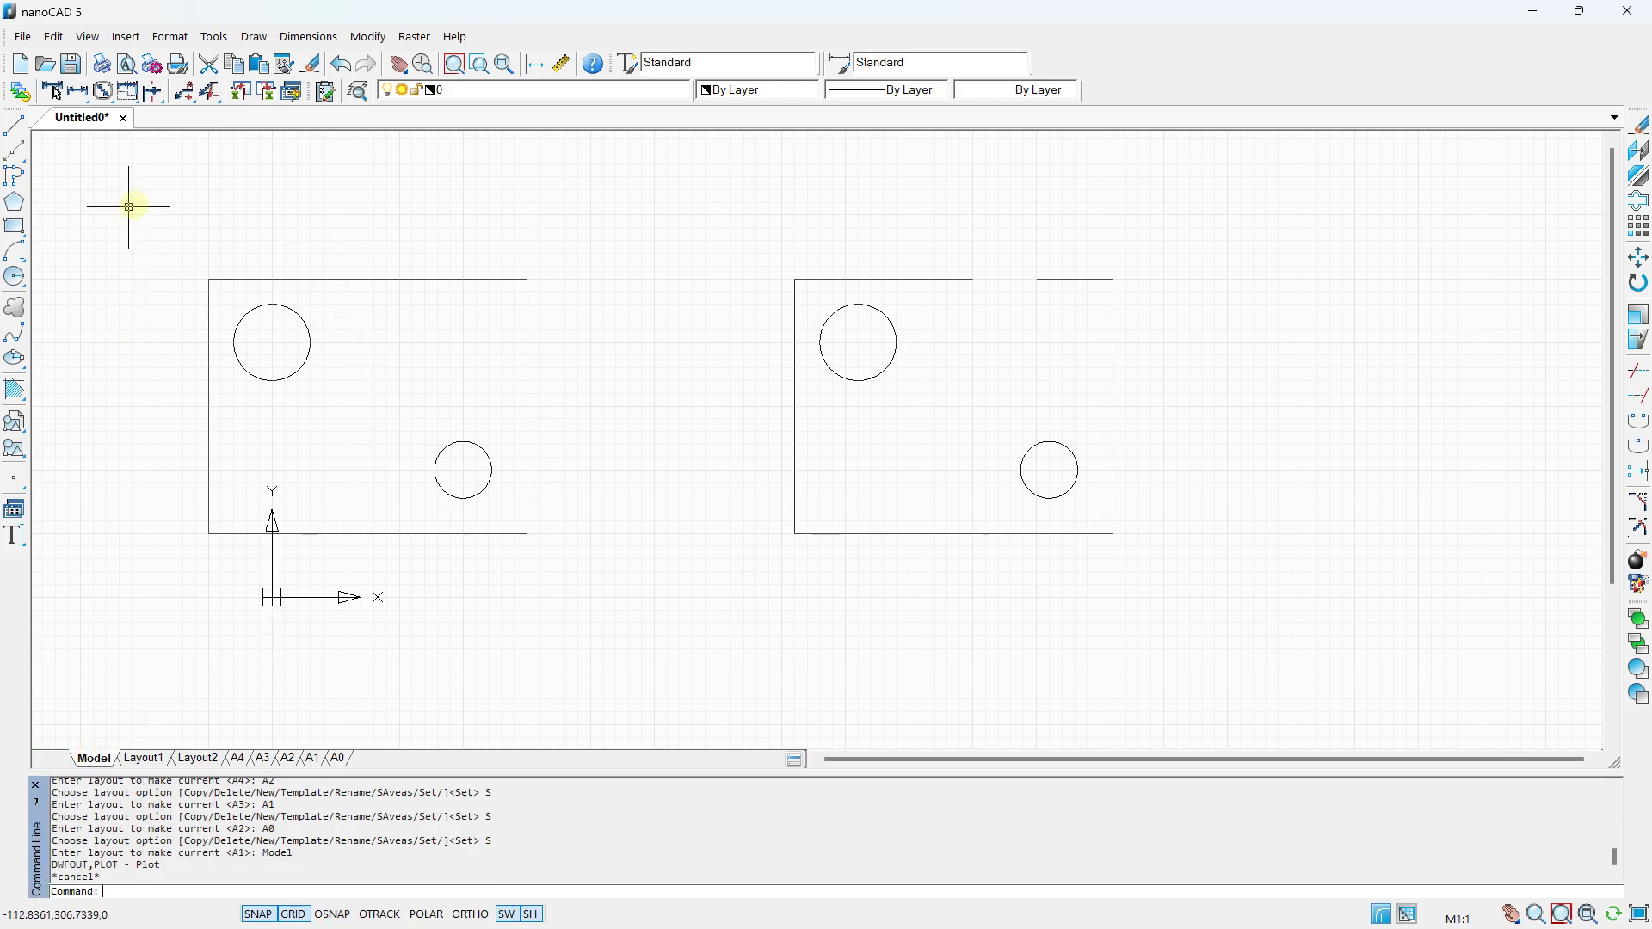
Window-select the right plate with its two circles, delete them, and recentre the remaining plate.
scroll(631, 358, "down", 3)
left_click(677, 283)
left_click(969, 538)
key("Delete")
scroll(508, 296, "up", 3)
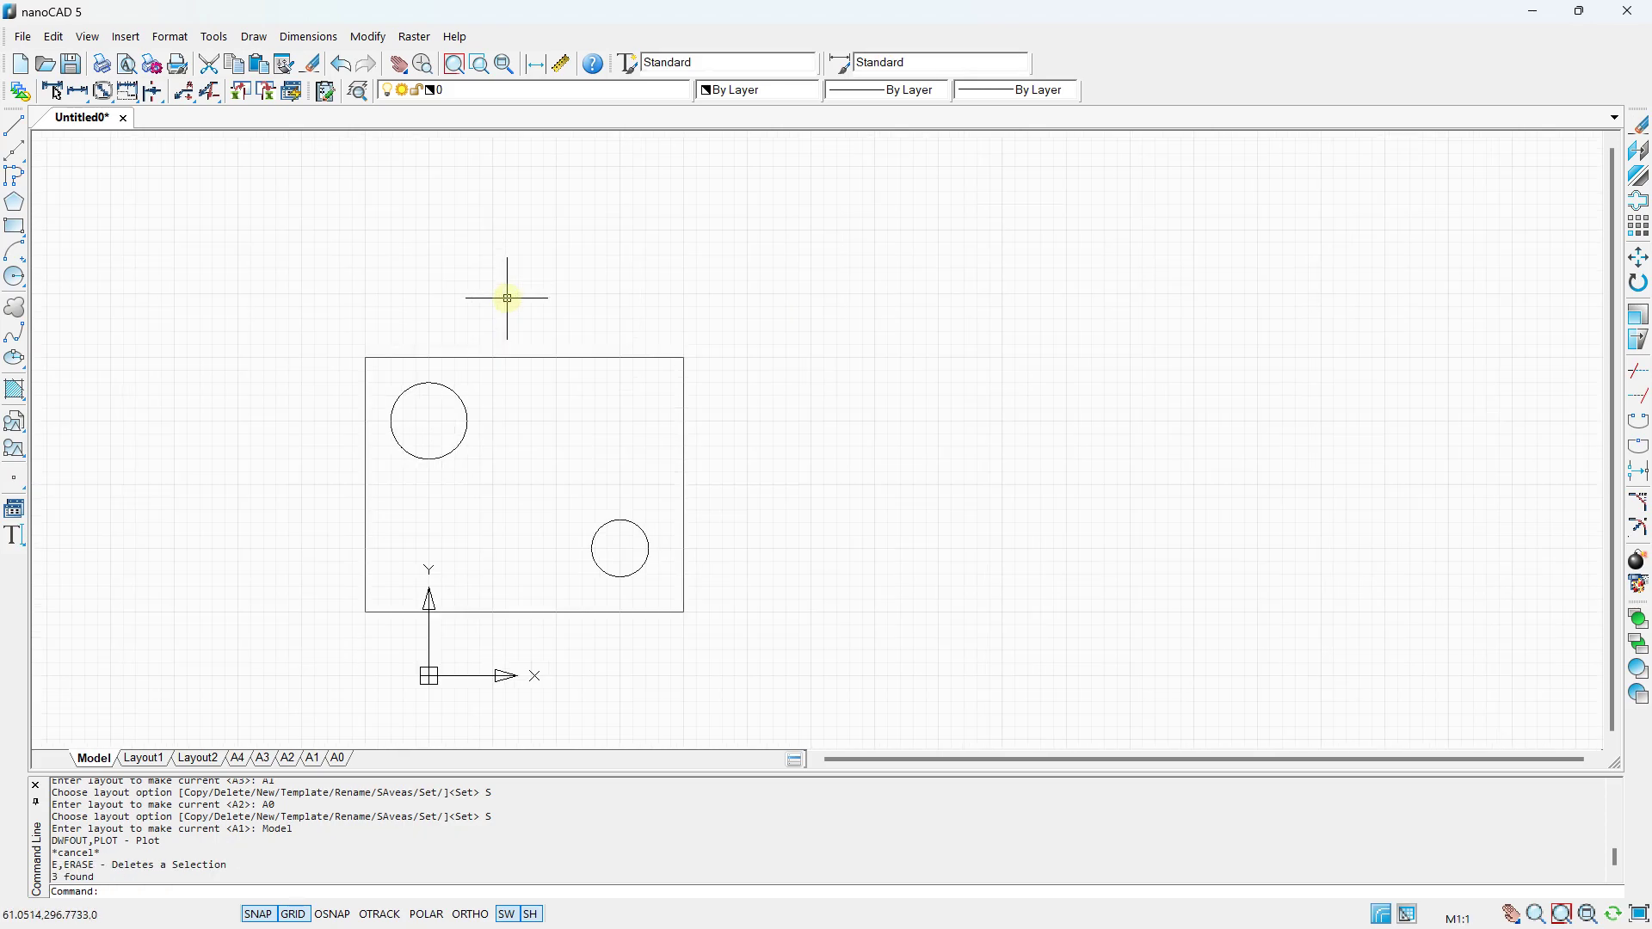
middle_click_drag(479, 313, 481, 223)
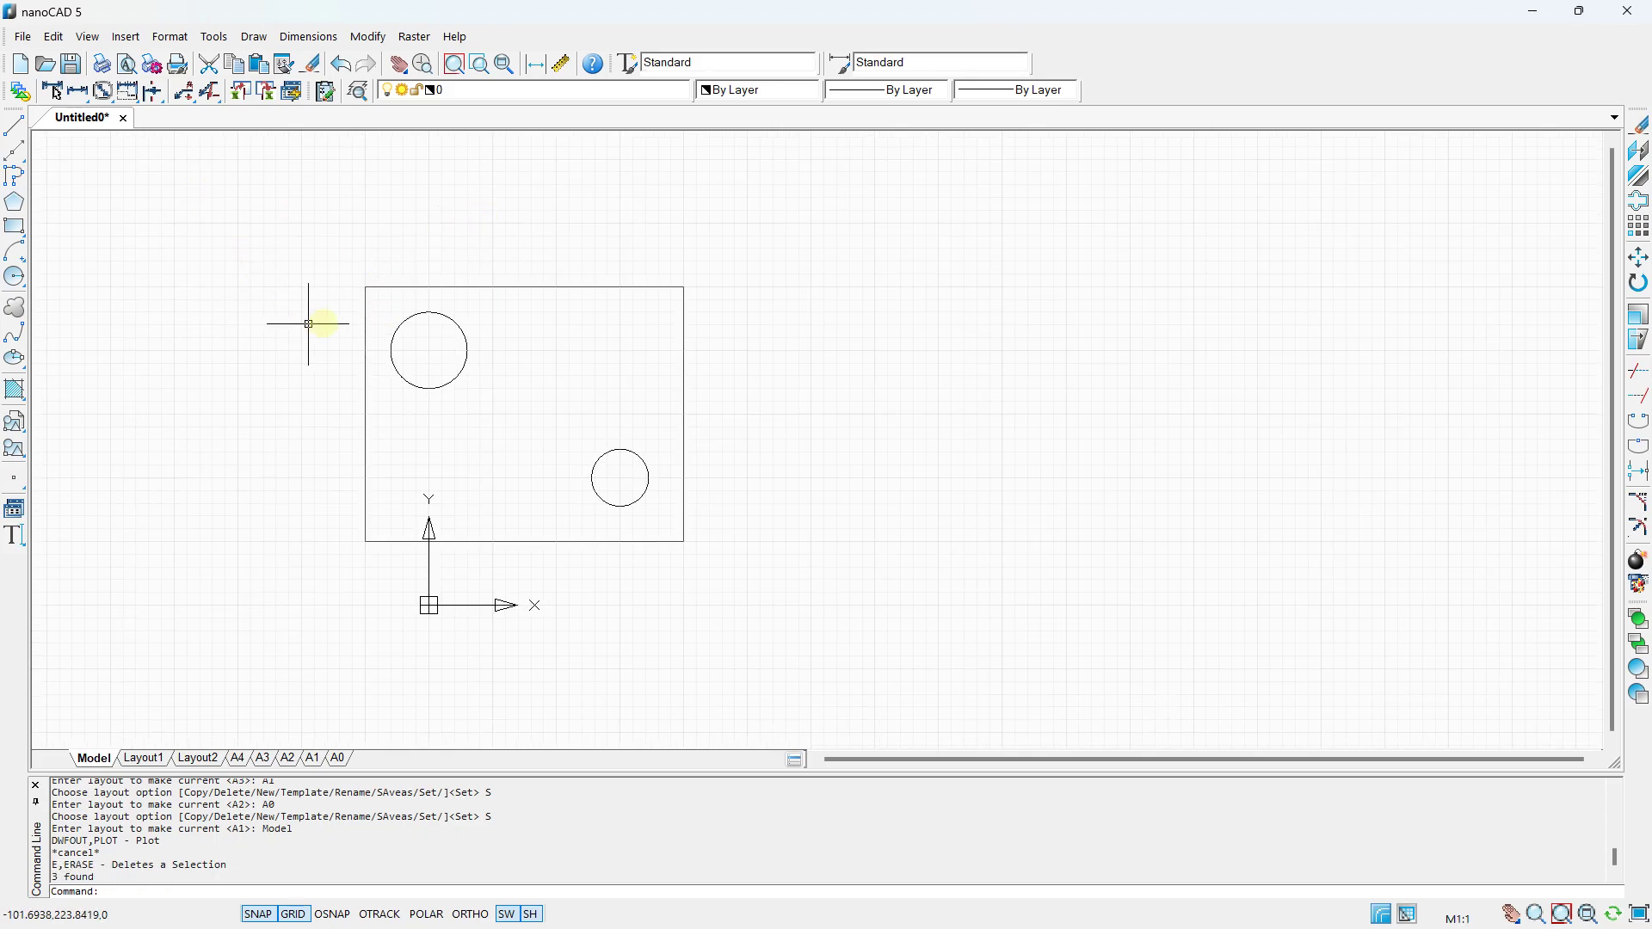
left_click(22, 38)
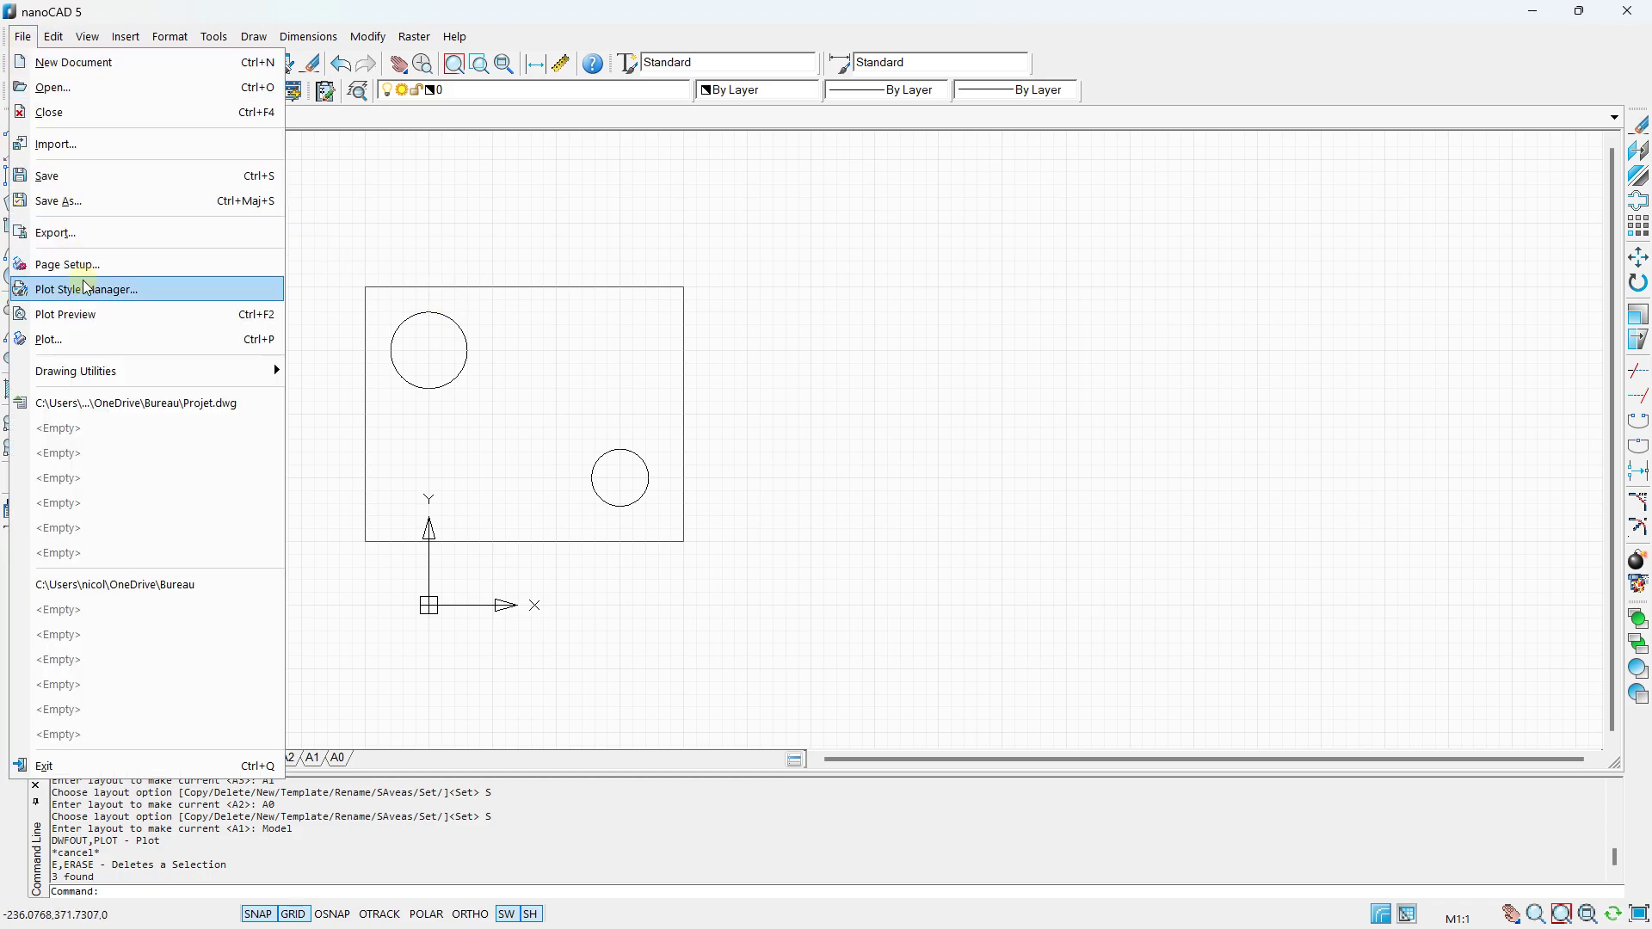
In Plot settings, enable Center the plot, keep the Display plot area, and apply to layout.
left_click(93, 341)
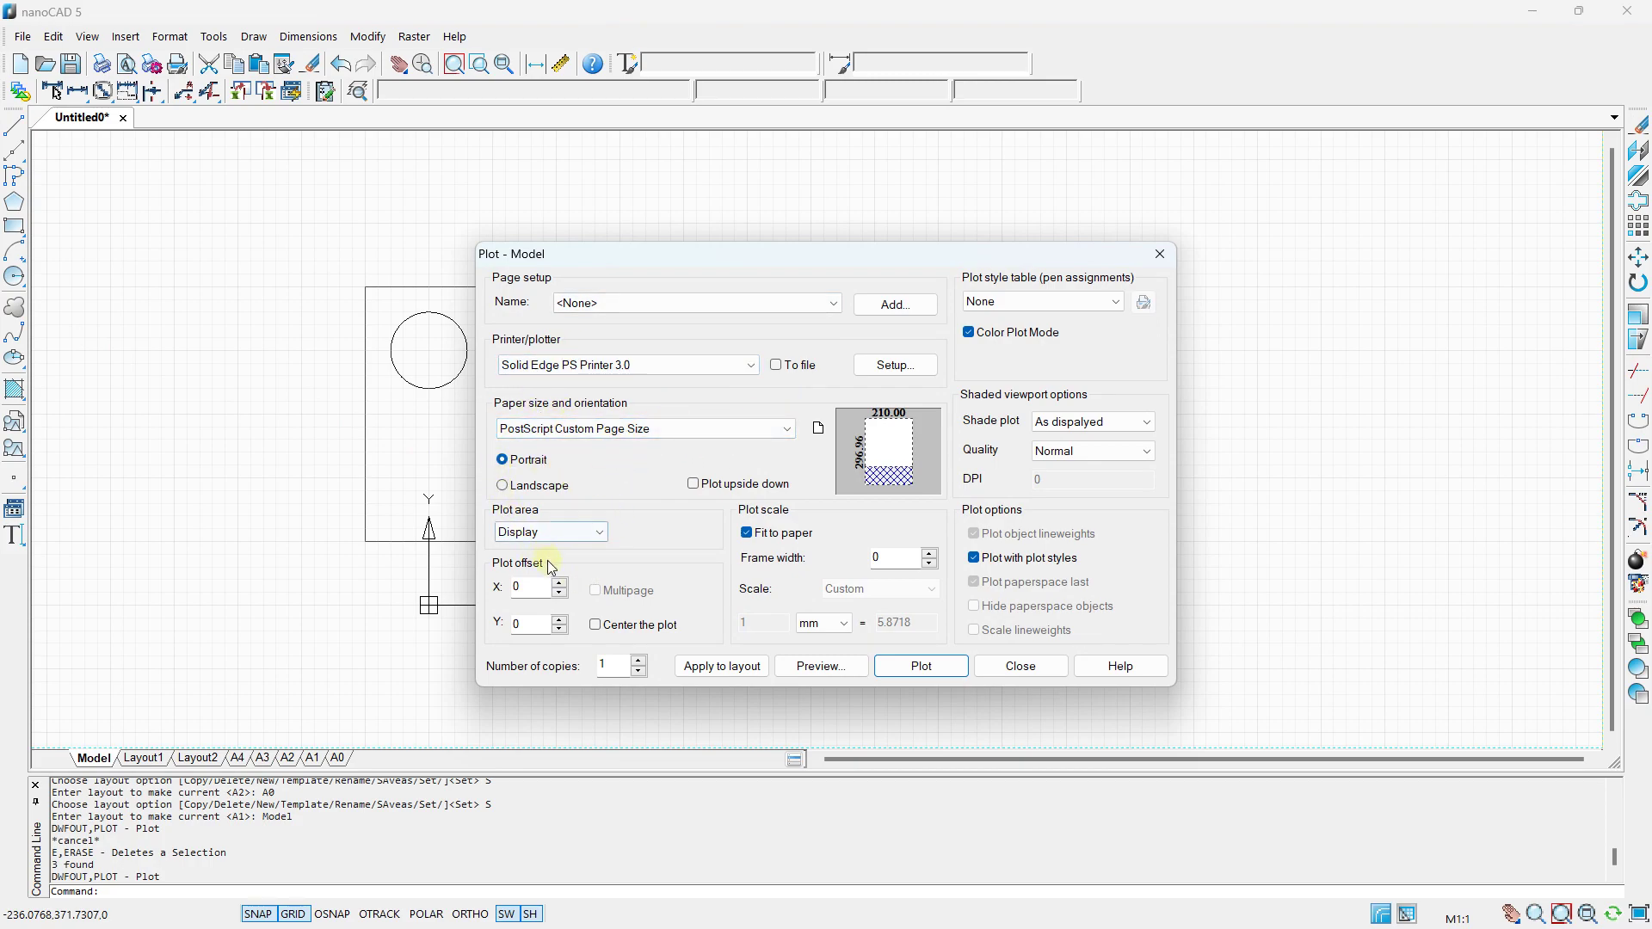
left_click(640, 634)
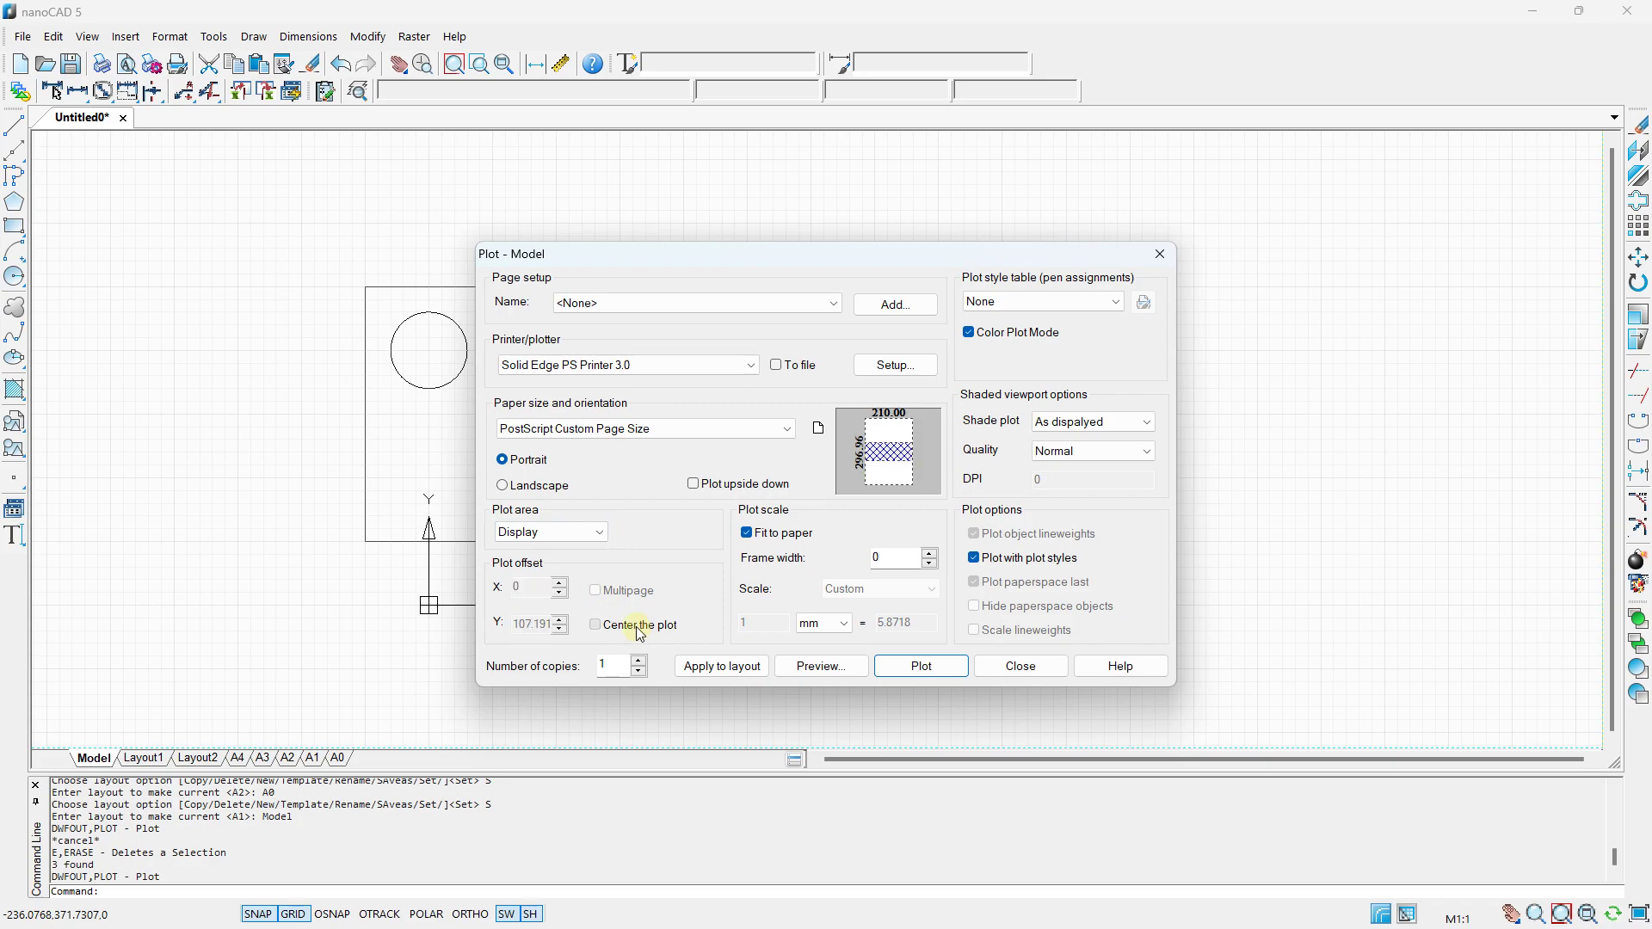
left_click(560, 540)
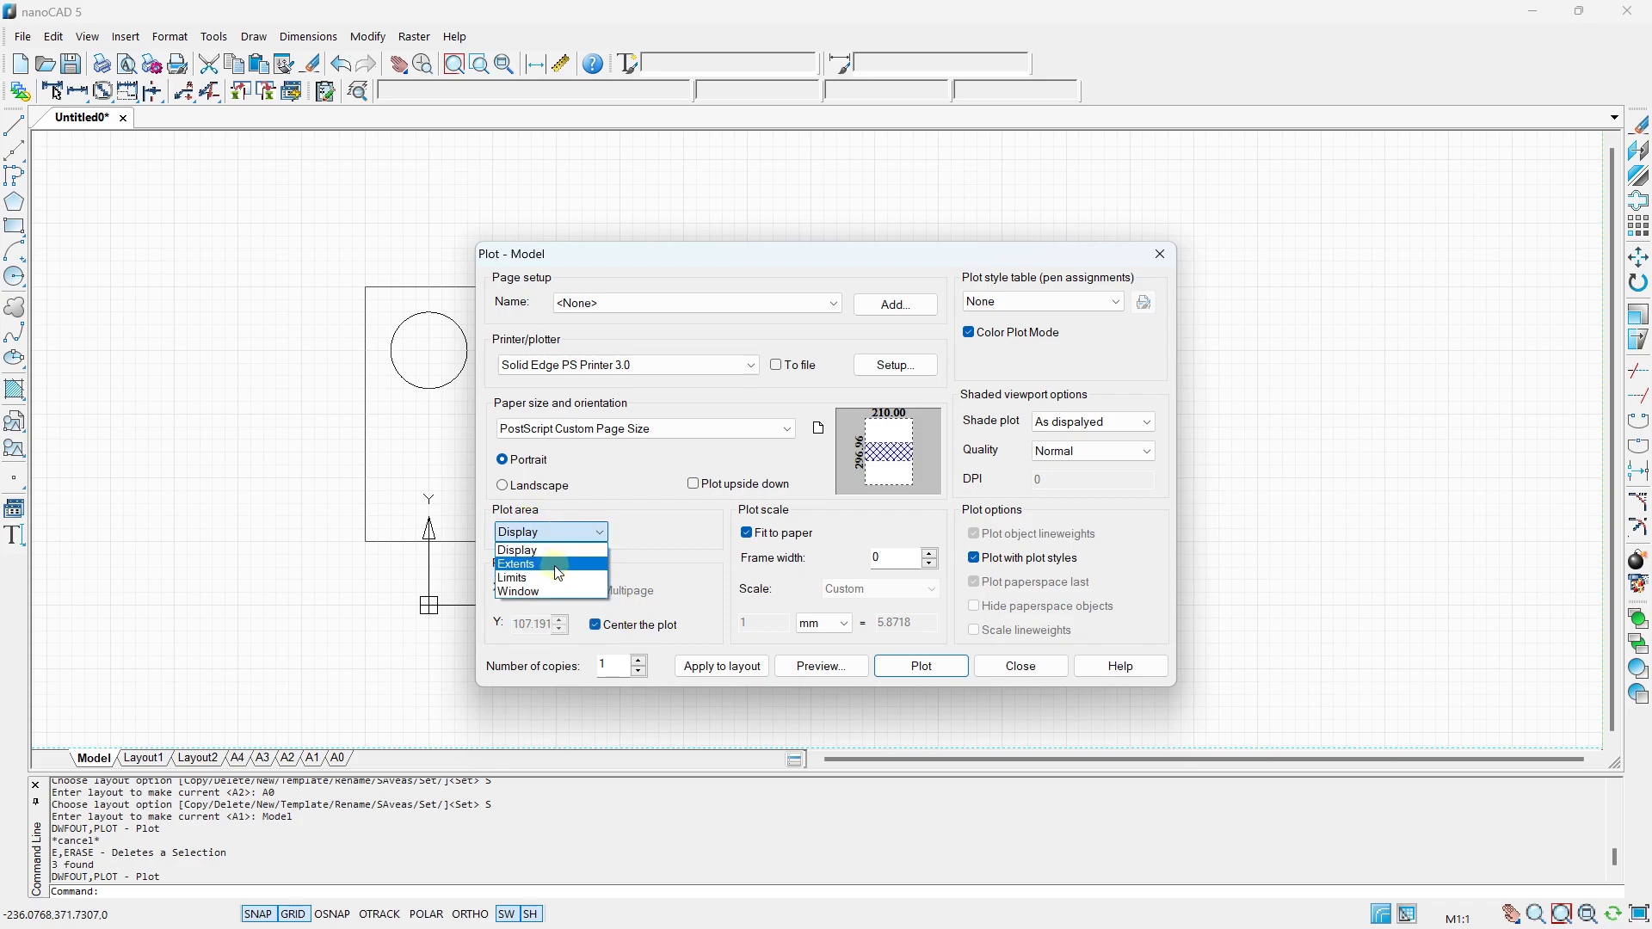
left_click(648, 520)
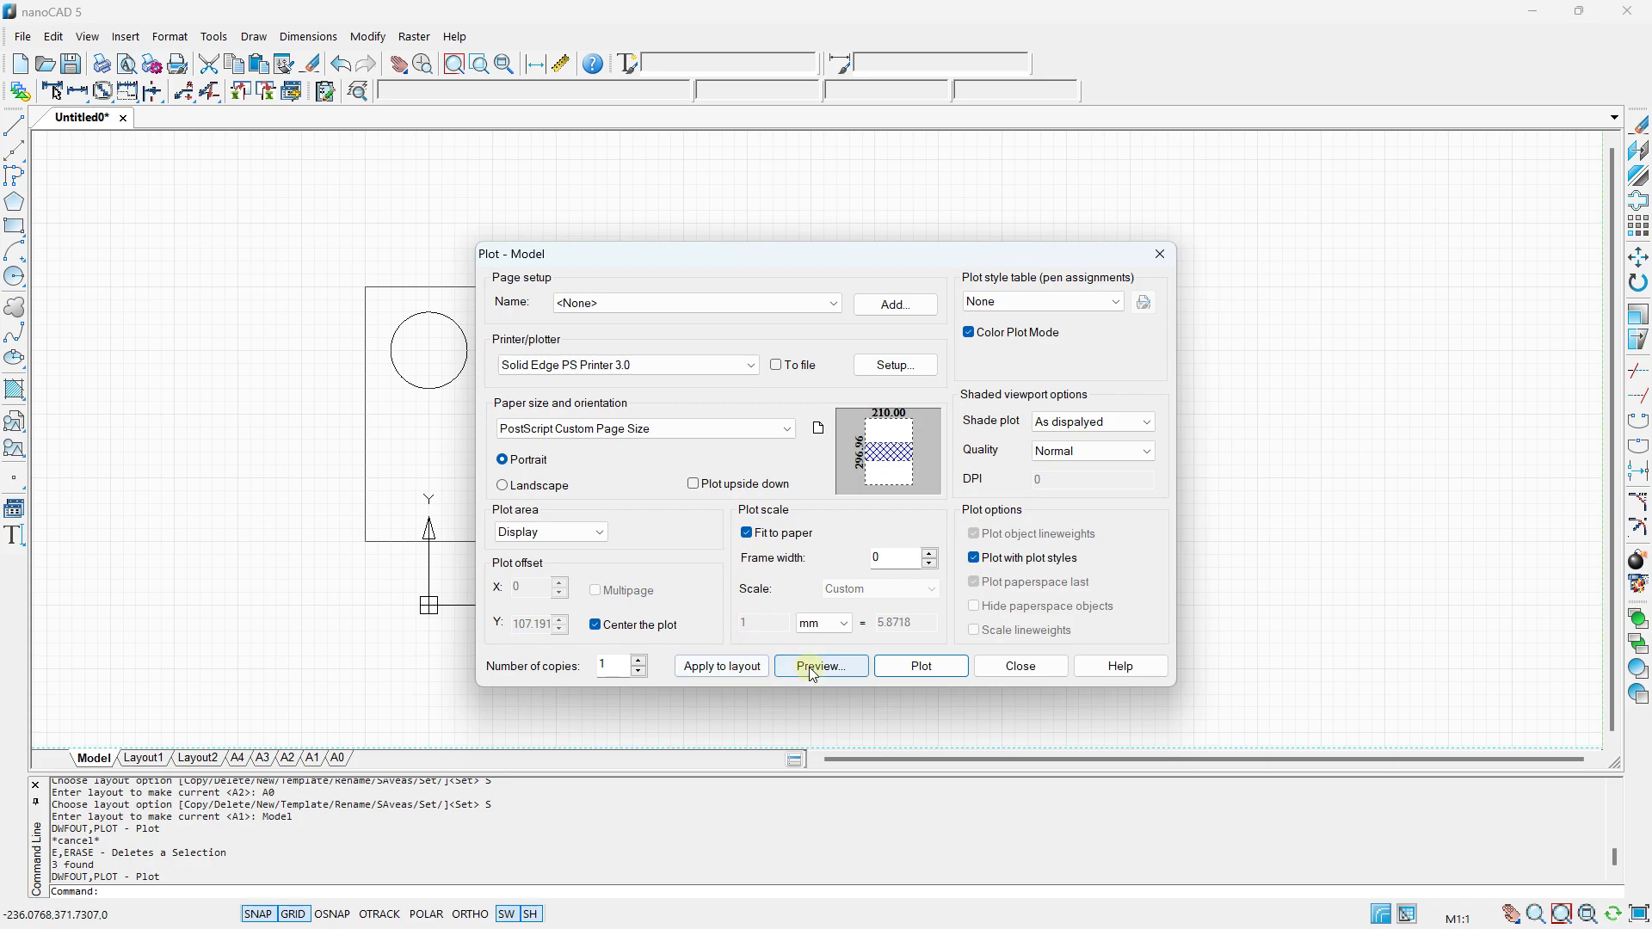
left_click(685, 680)
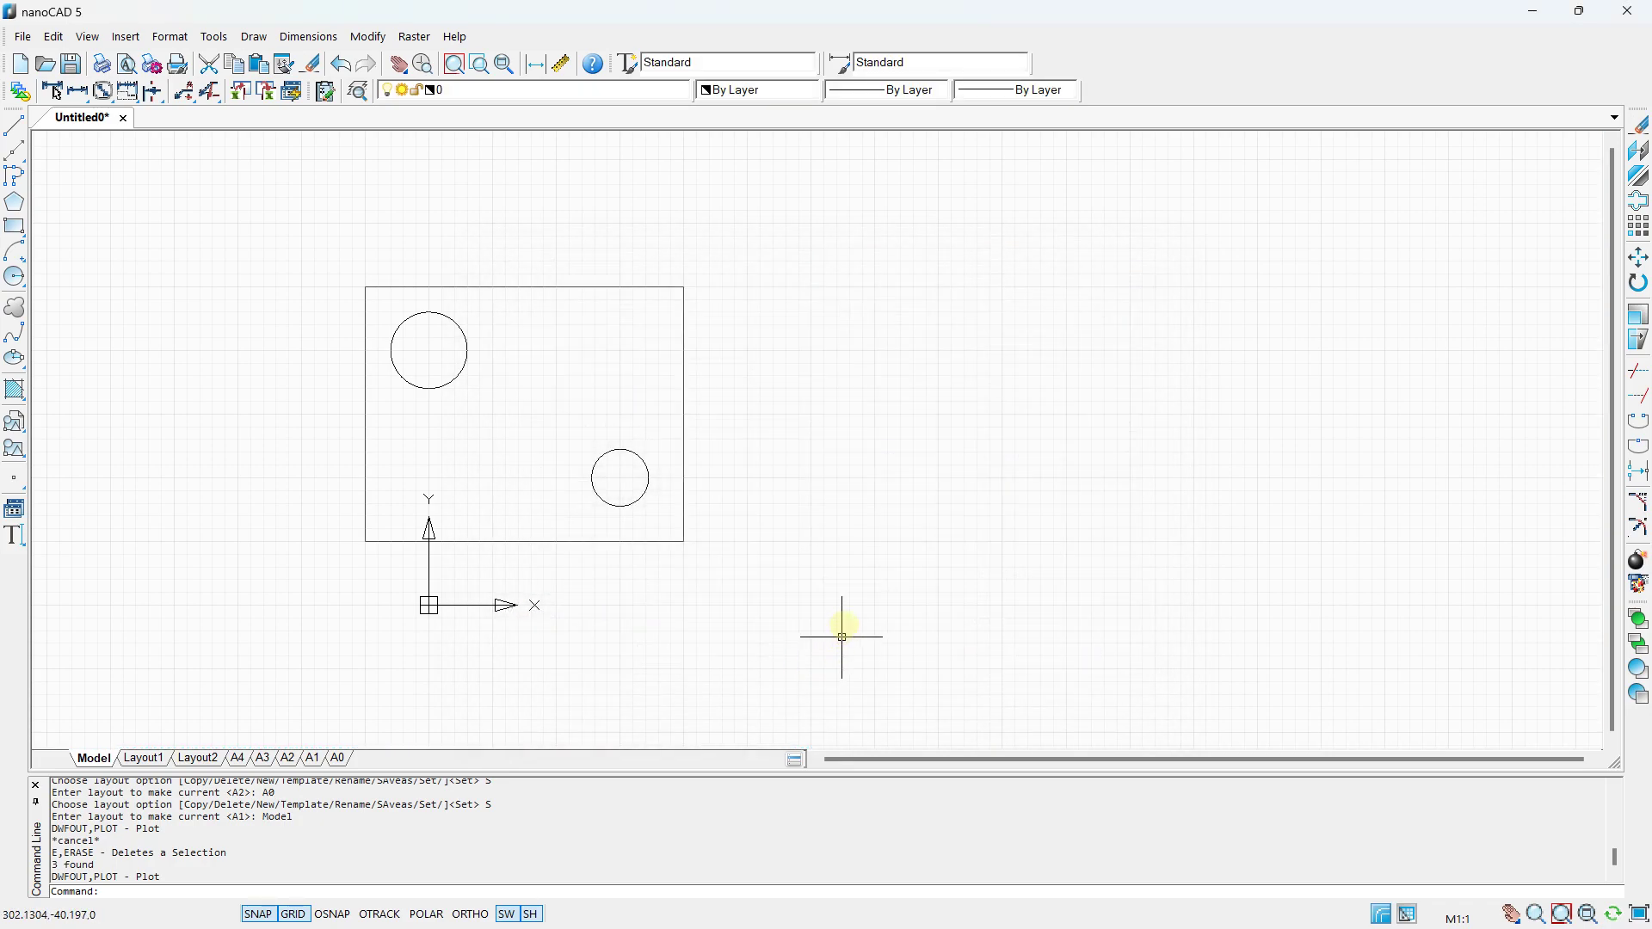
left_click(23, 36)
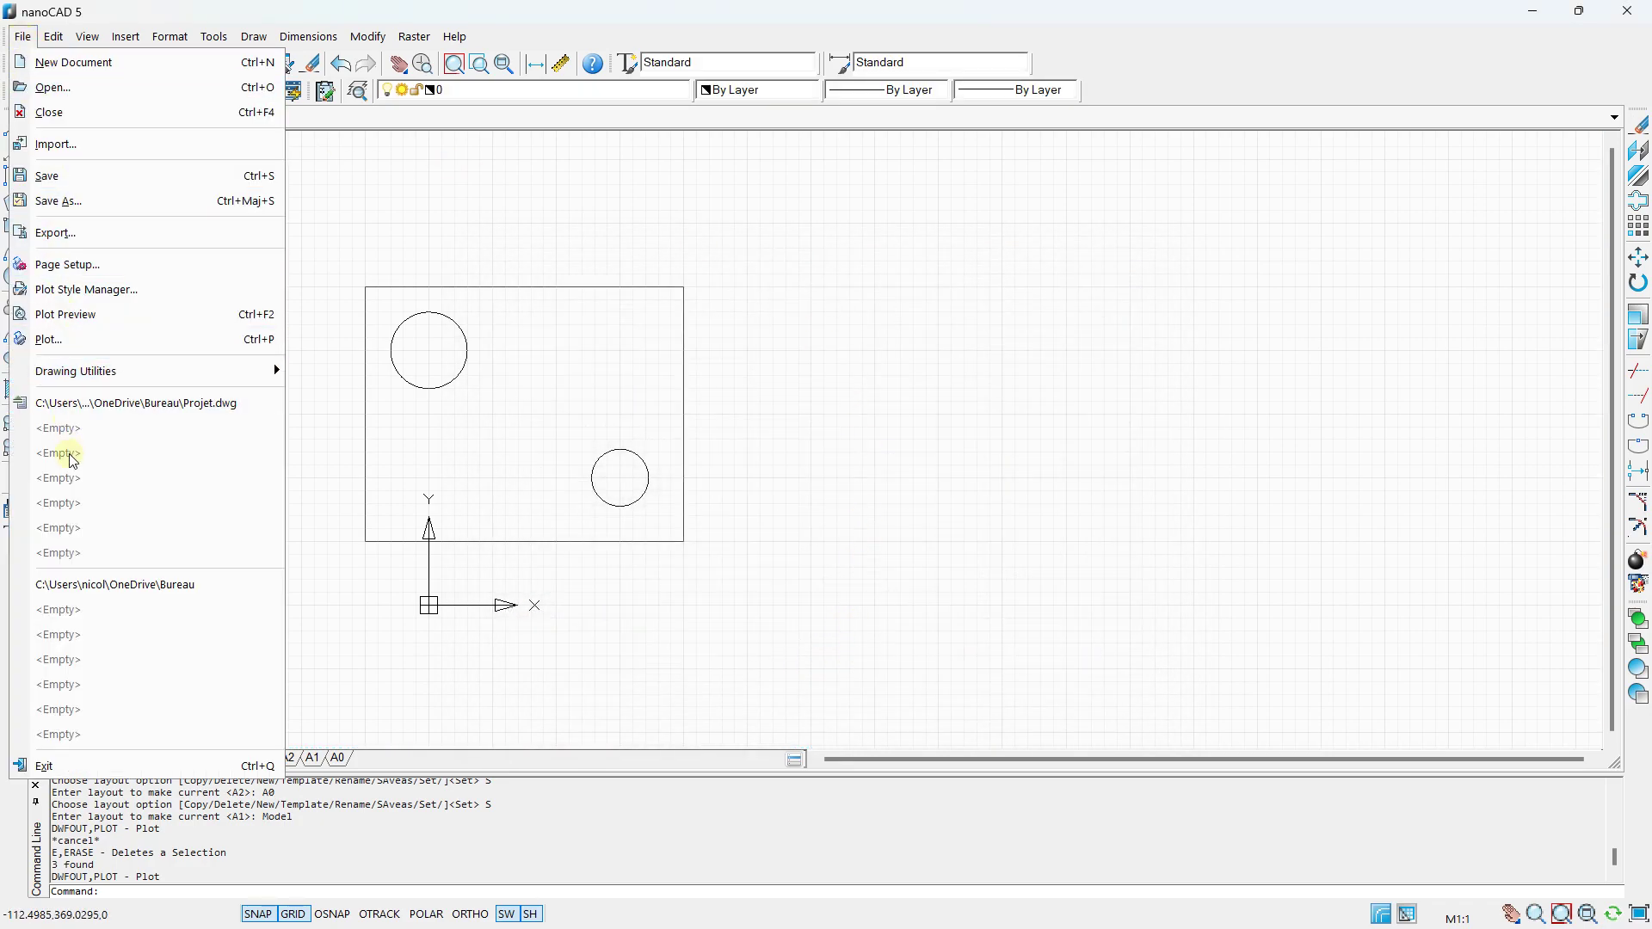
left_click(76, 314)
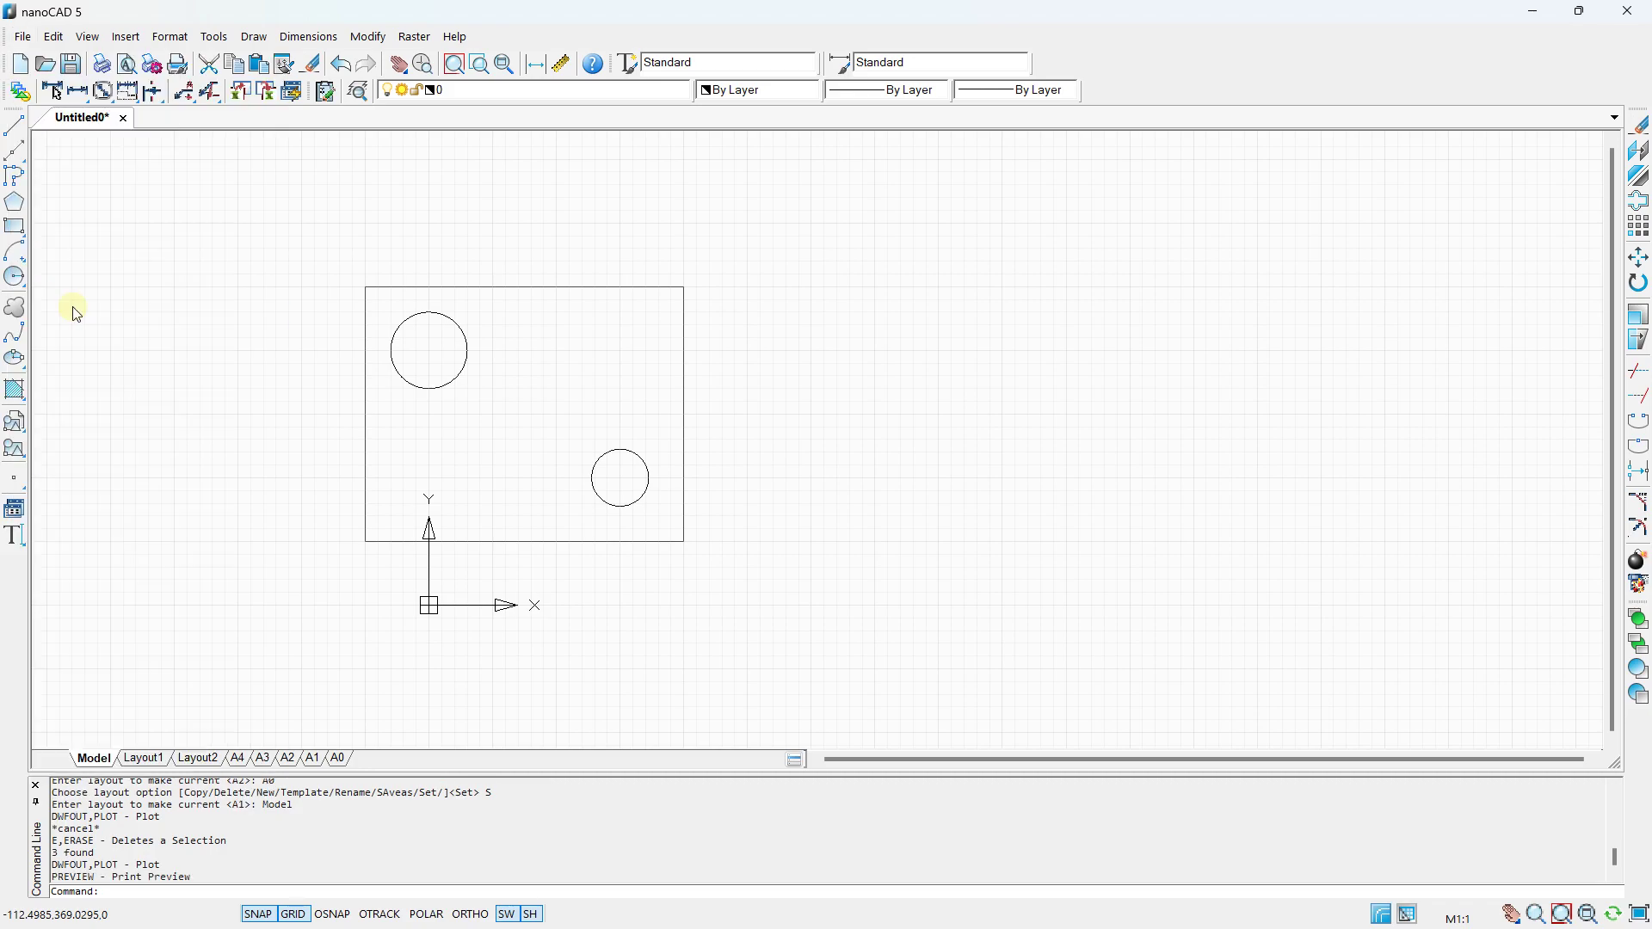
left_click_drag(782, 391, 668, 419)
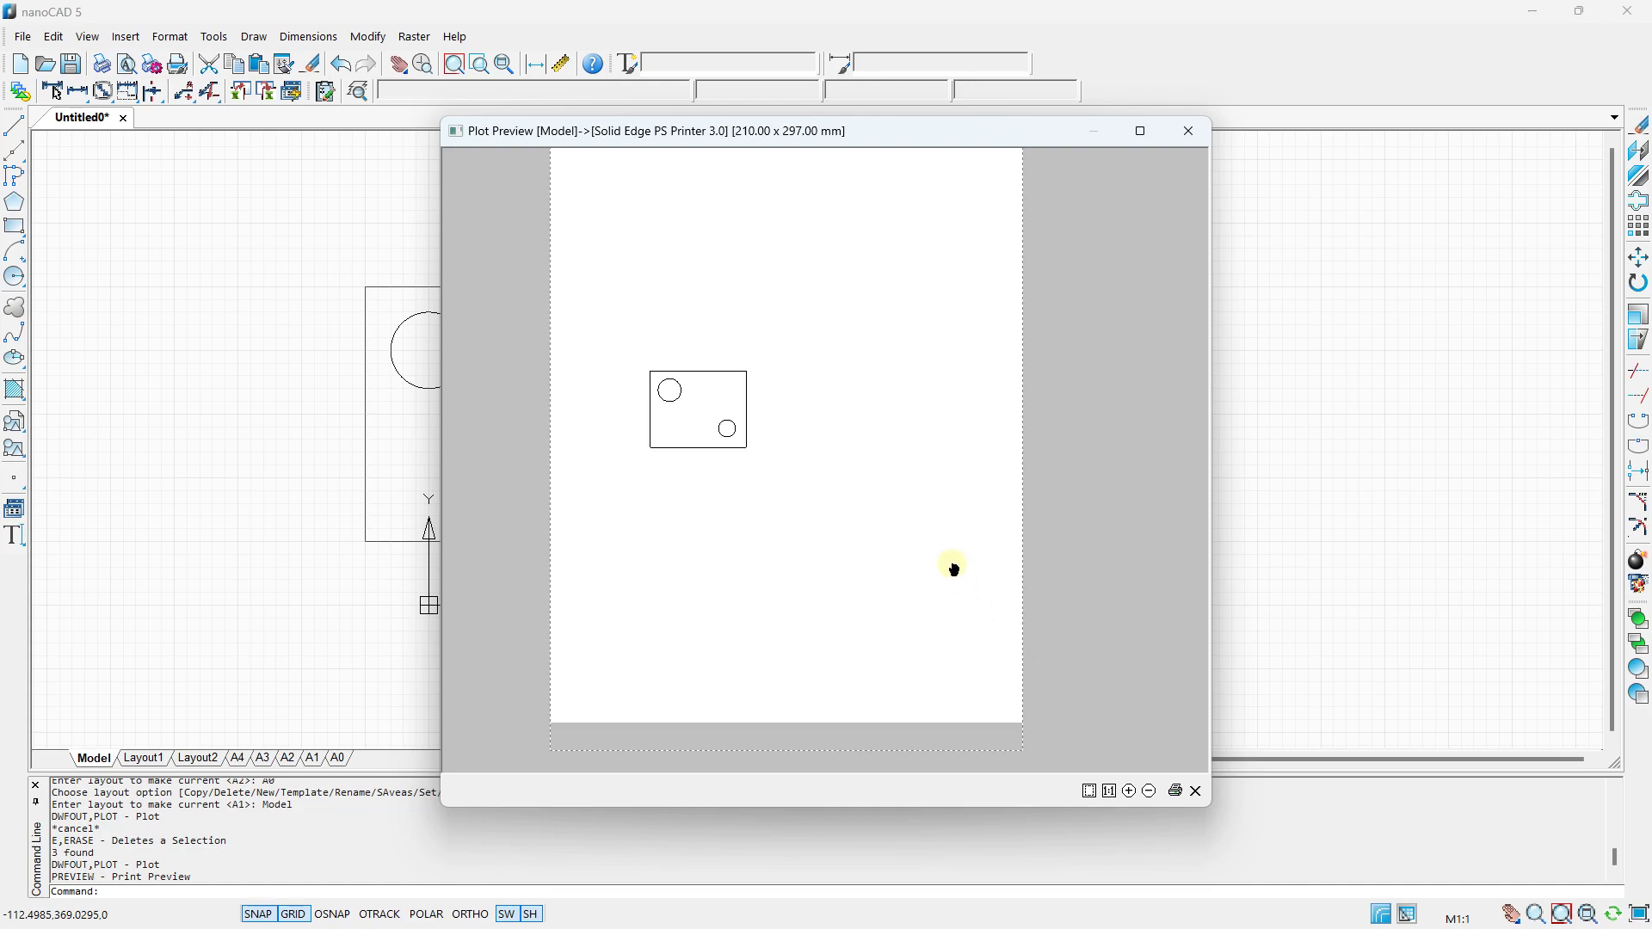
mouse_move(889, 479)
left_mouse_down()
mouse_move(894, 568)
mouse_move(899, 508)
left_mouse_up()
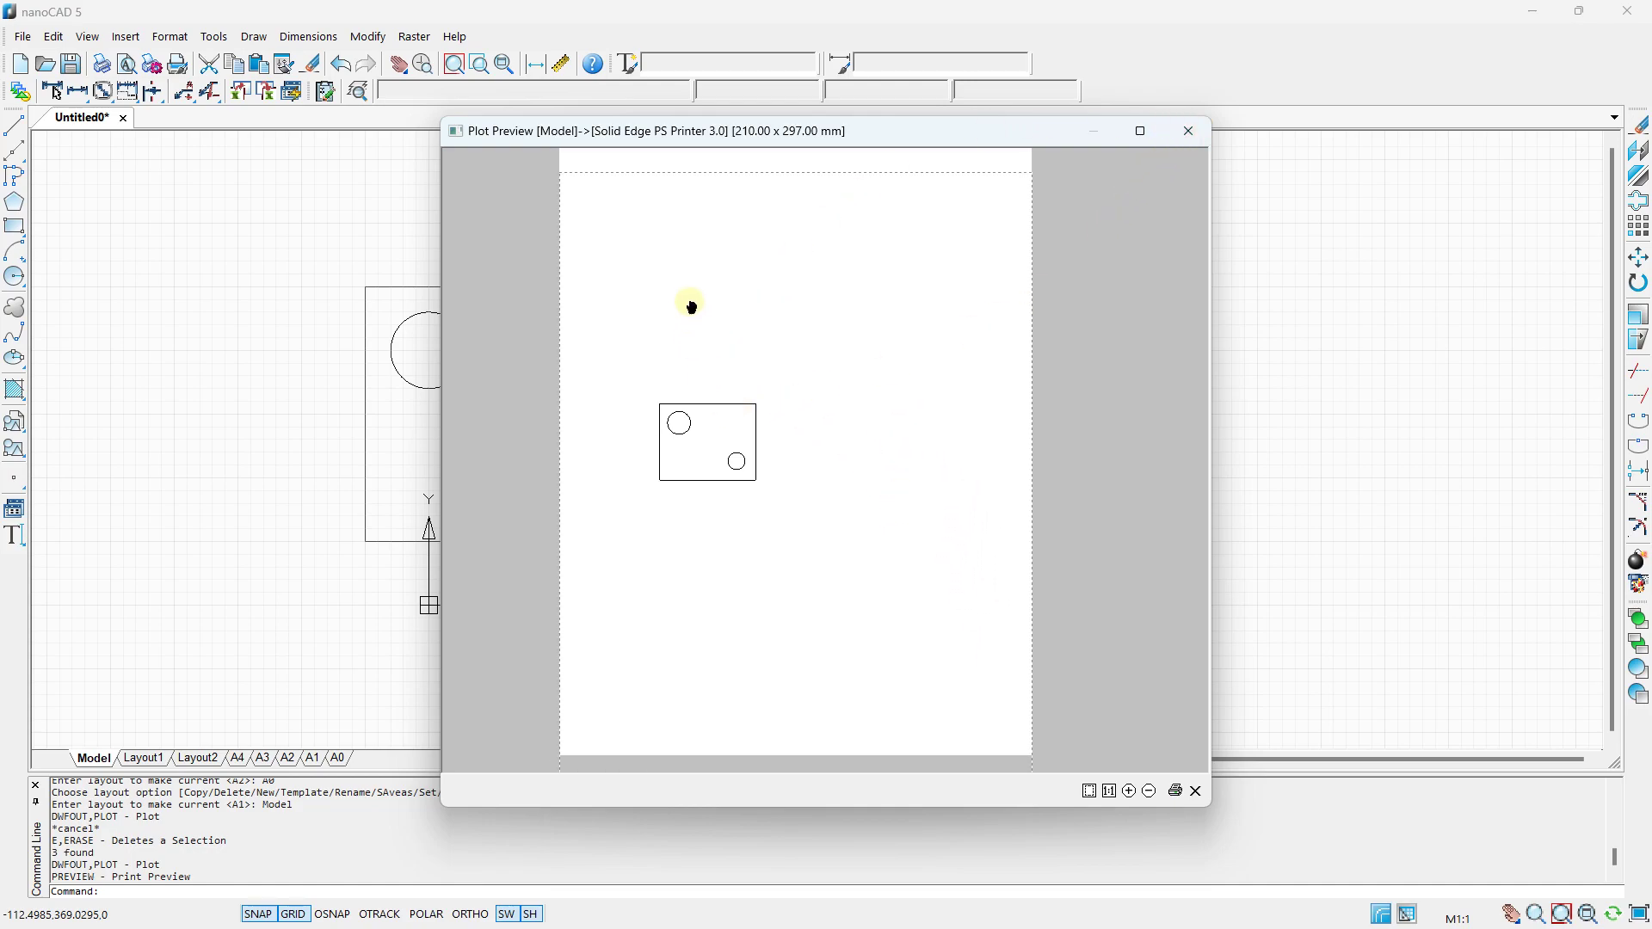
left_click_drag(844, 269, 839, 326)
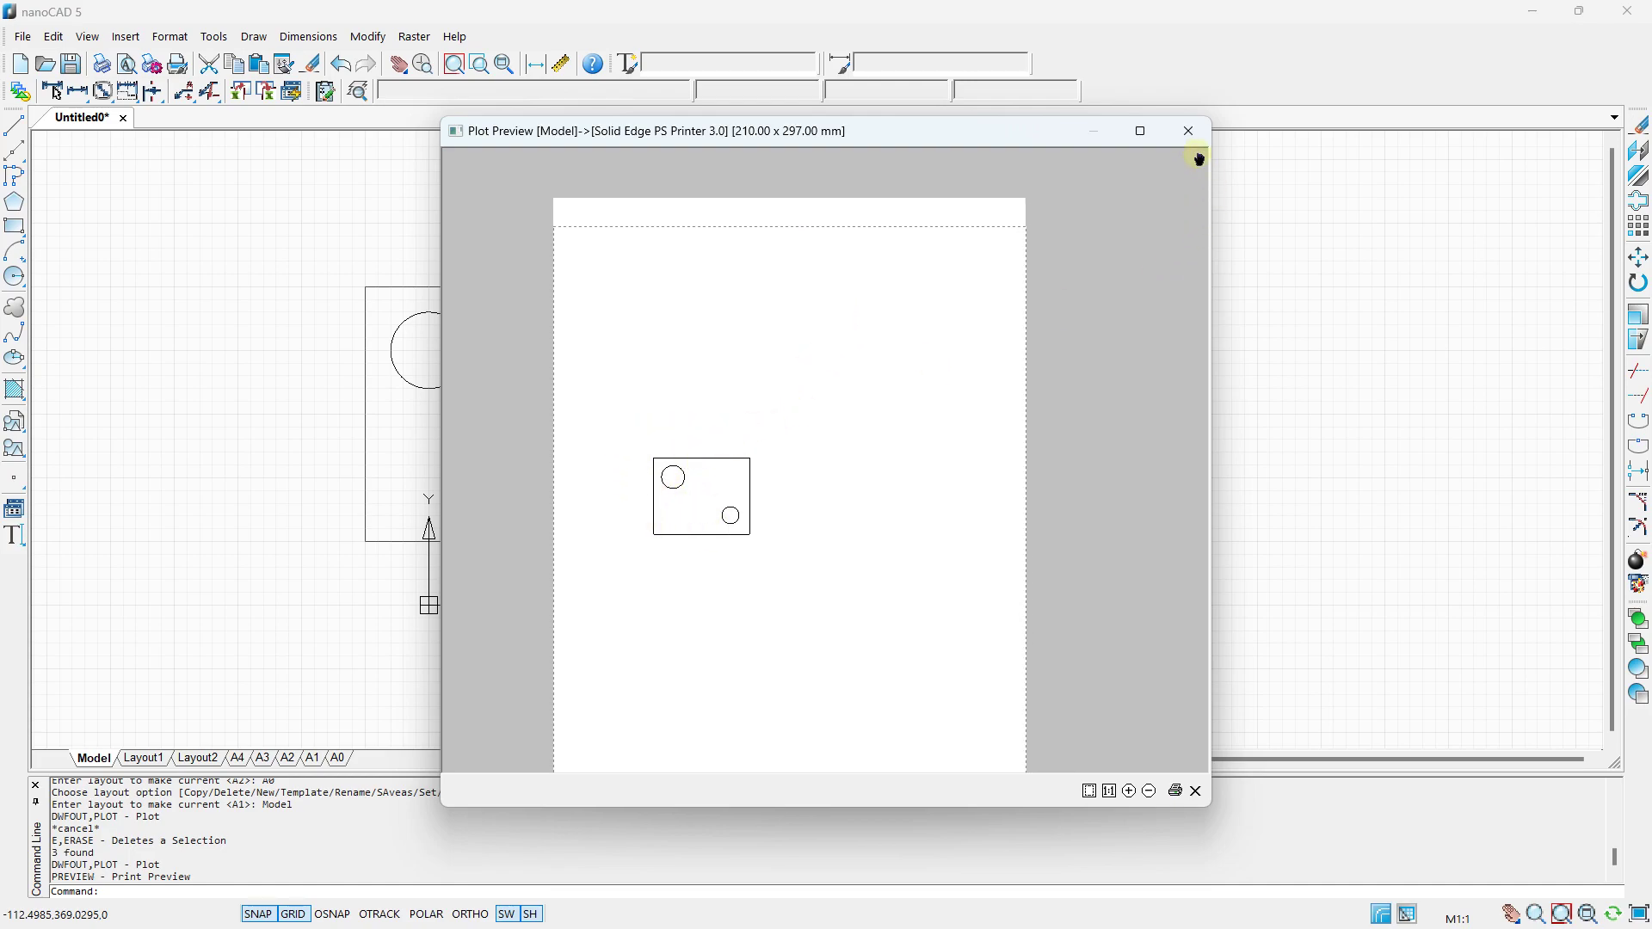
left_click(1188, 130)
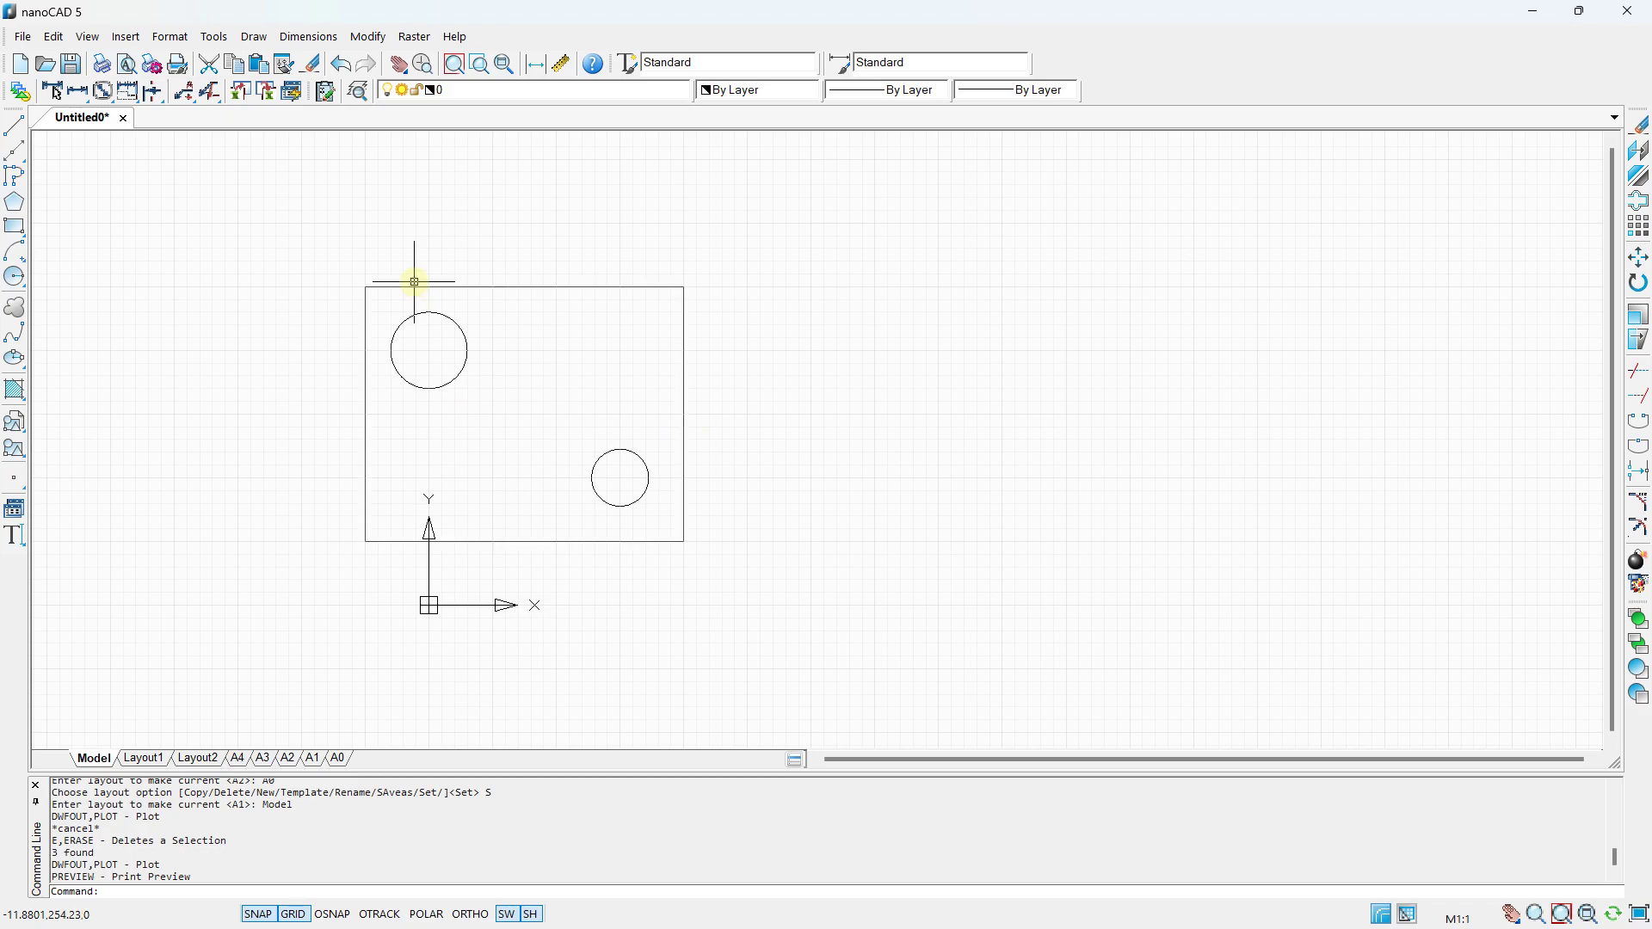
Scale the rectangle and both circles by factor 2 about the rectangle's lower-right corner.
middle_click_drag(369, 232, 297, 293)
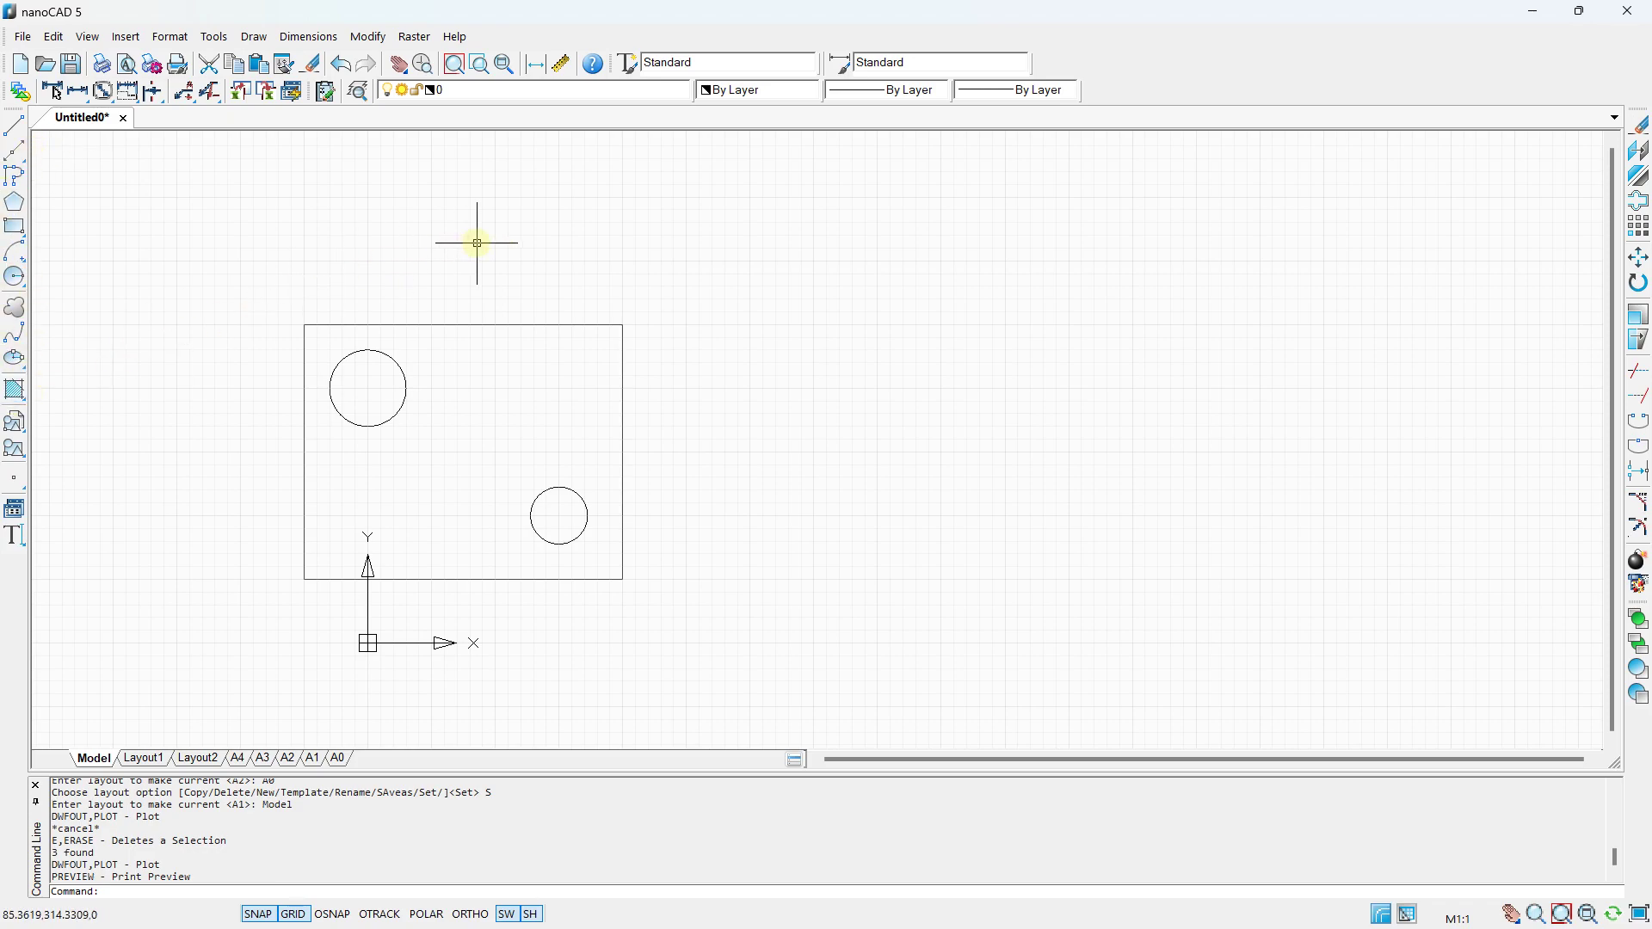
middle_click_drag(692, 428, 609, 355)
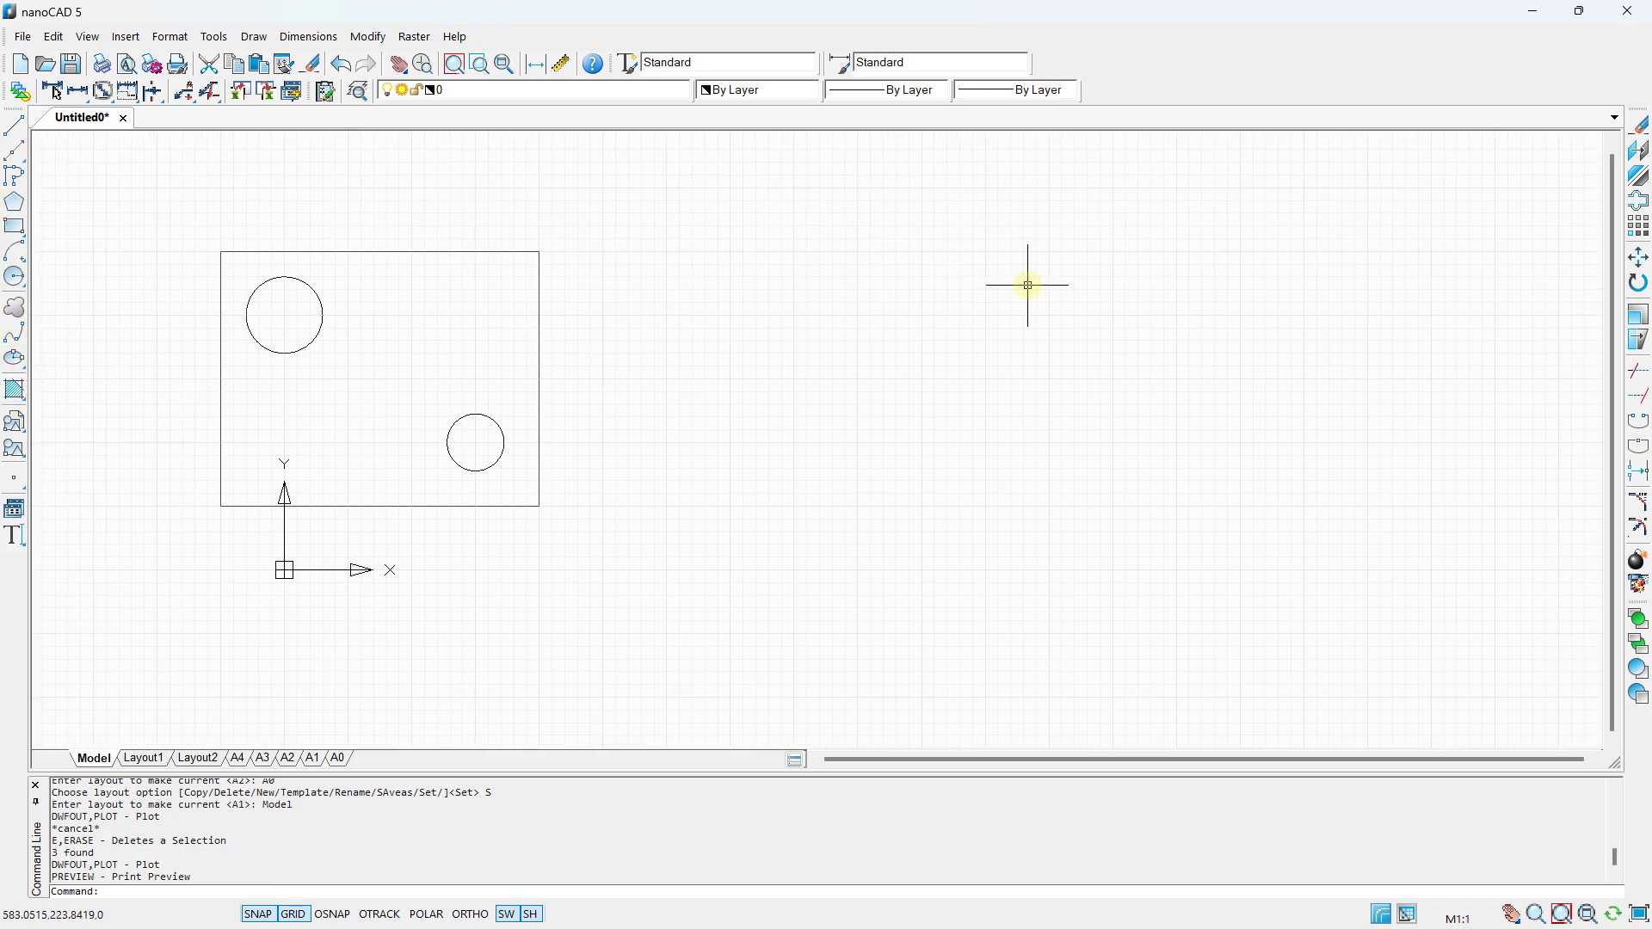
left_click(1639, 315)
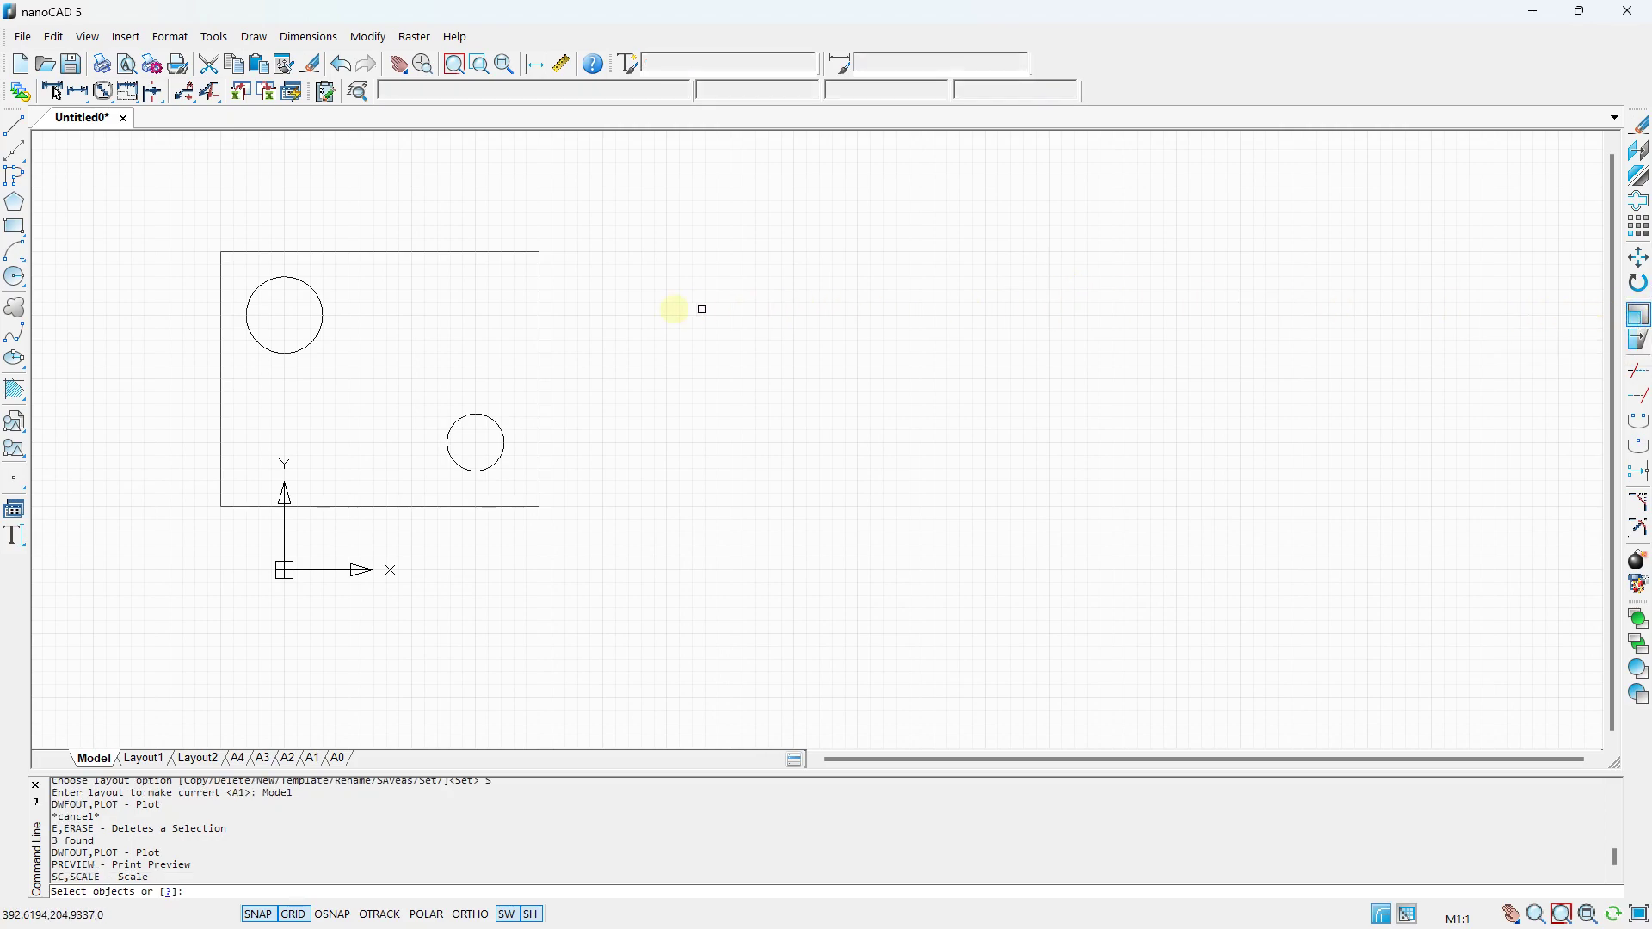
left_click(147, 217)
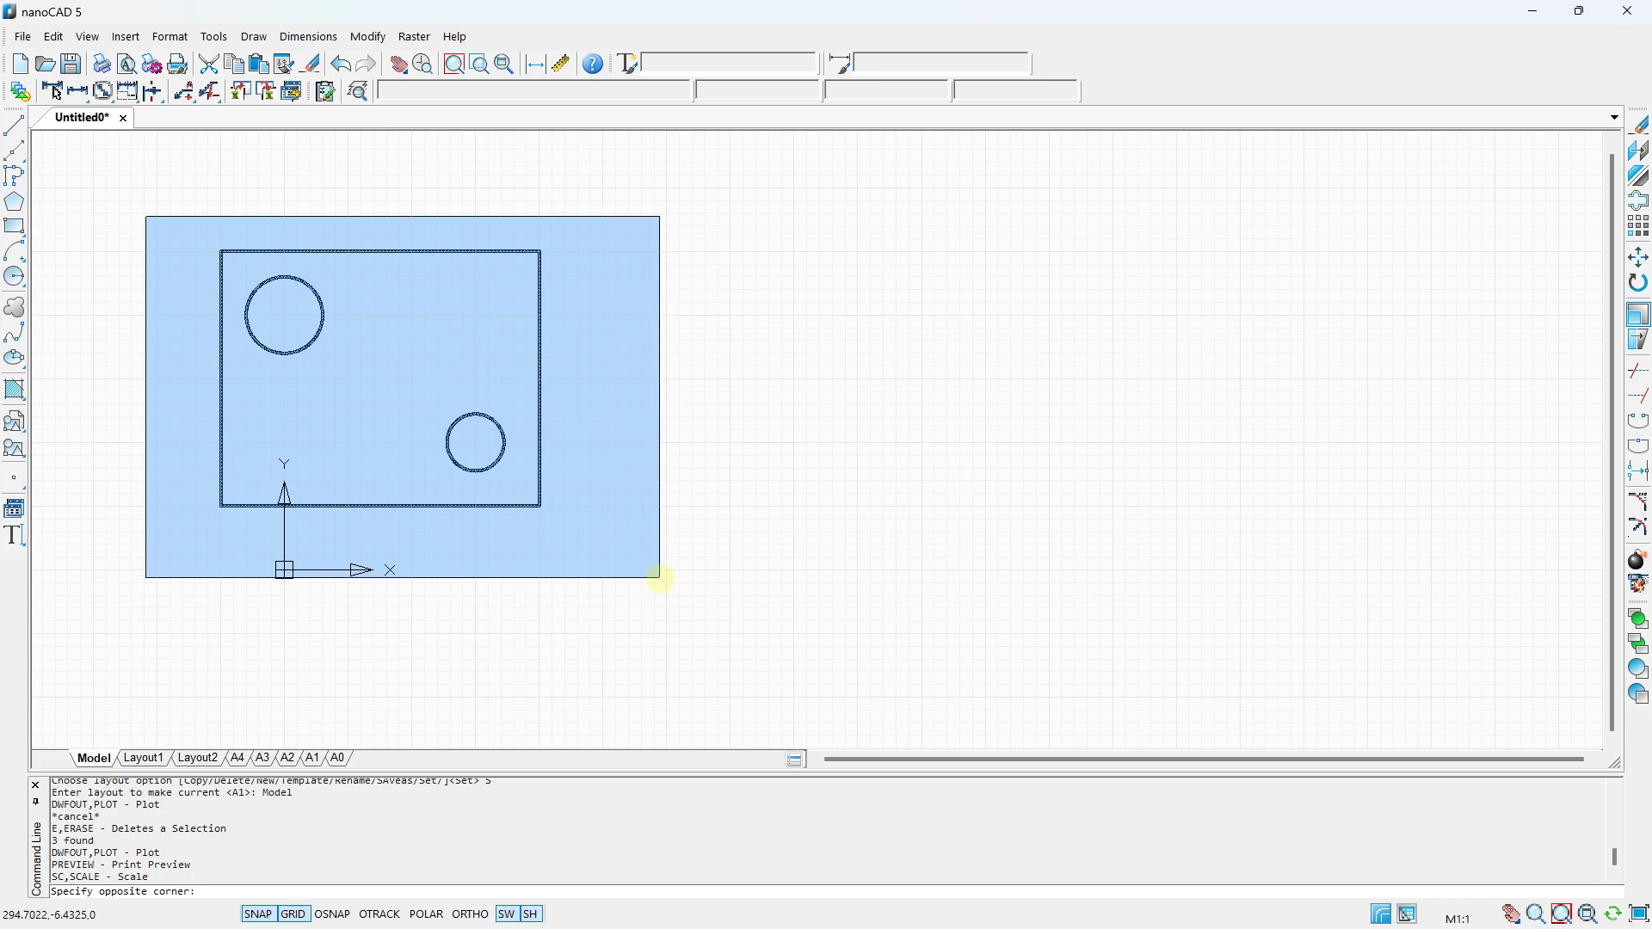
left_click(641, 547)
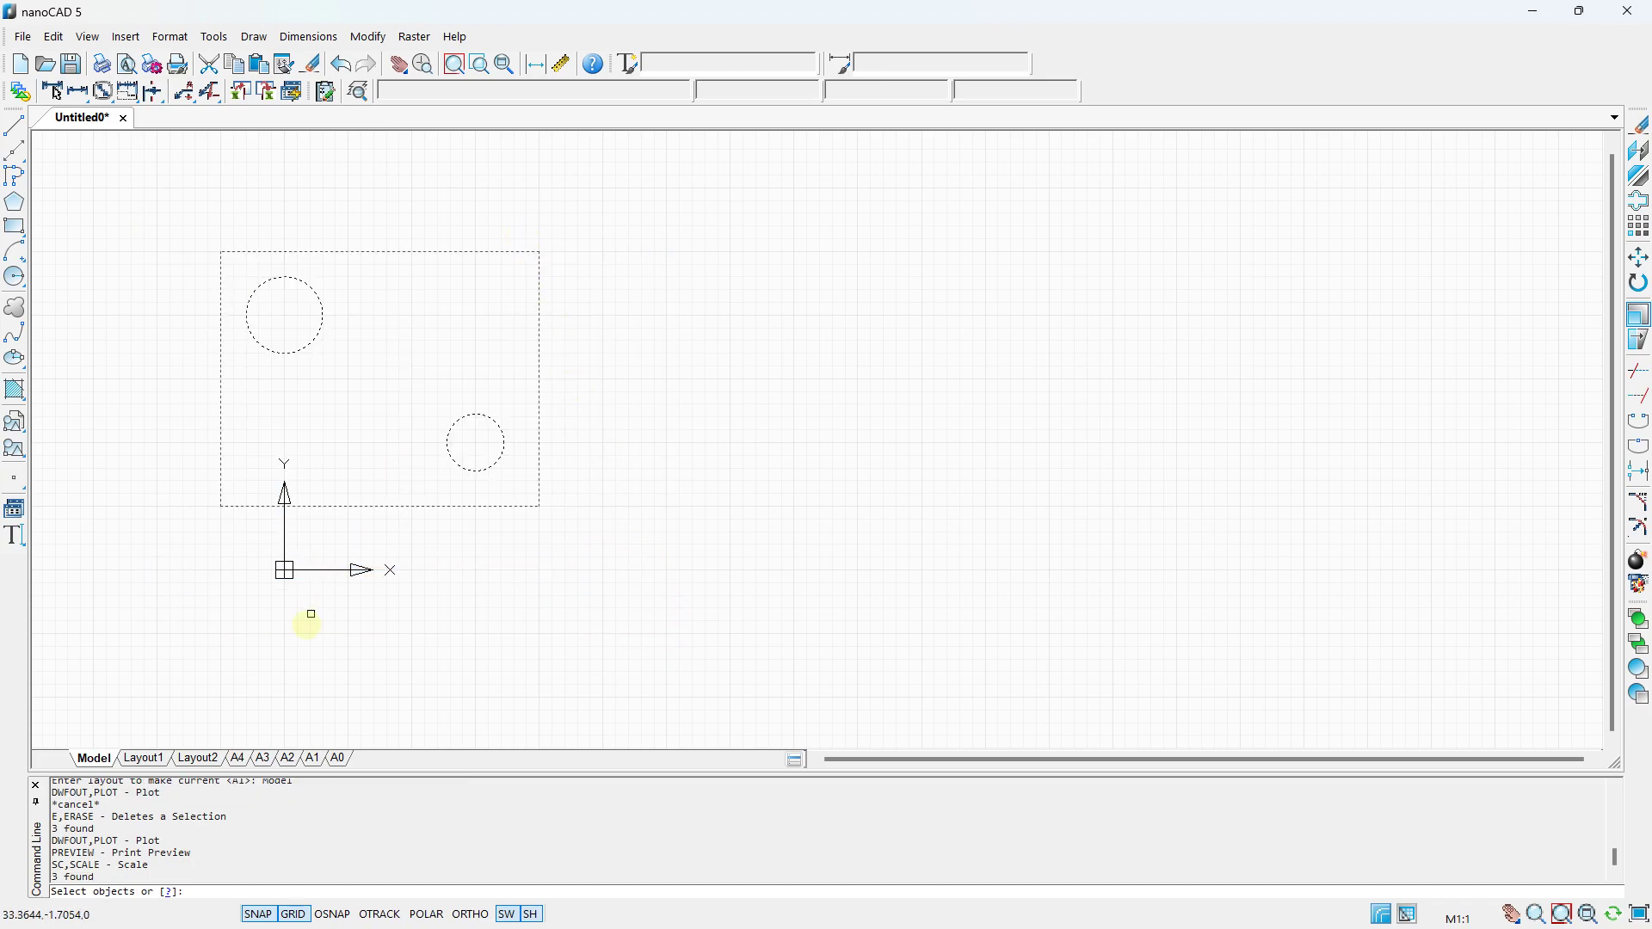
key("Return")
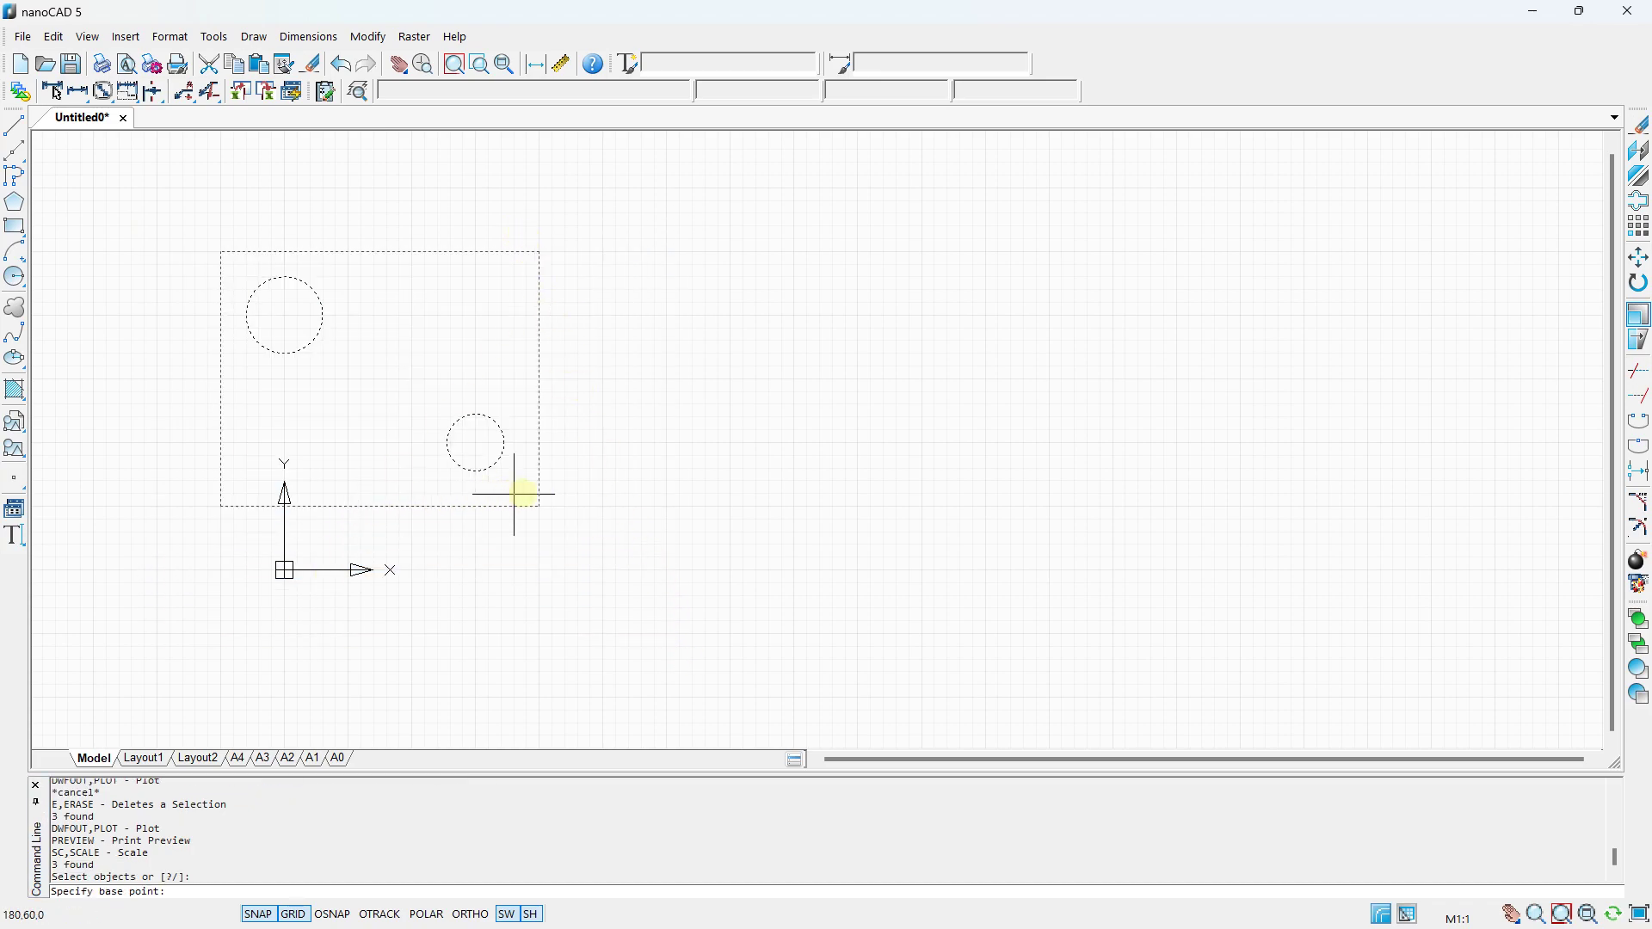
left_click(540, 506)
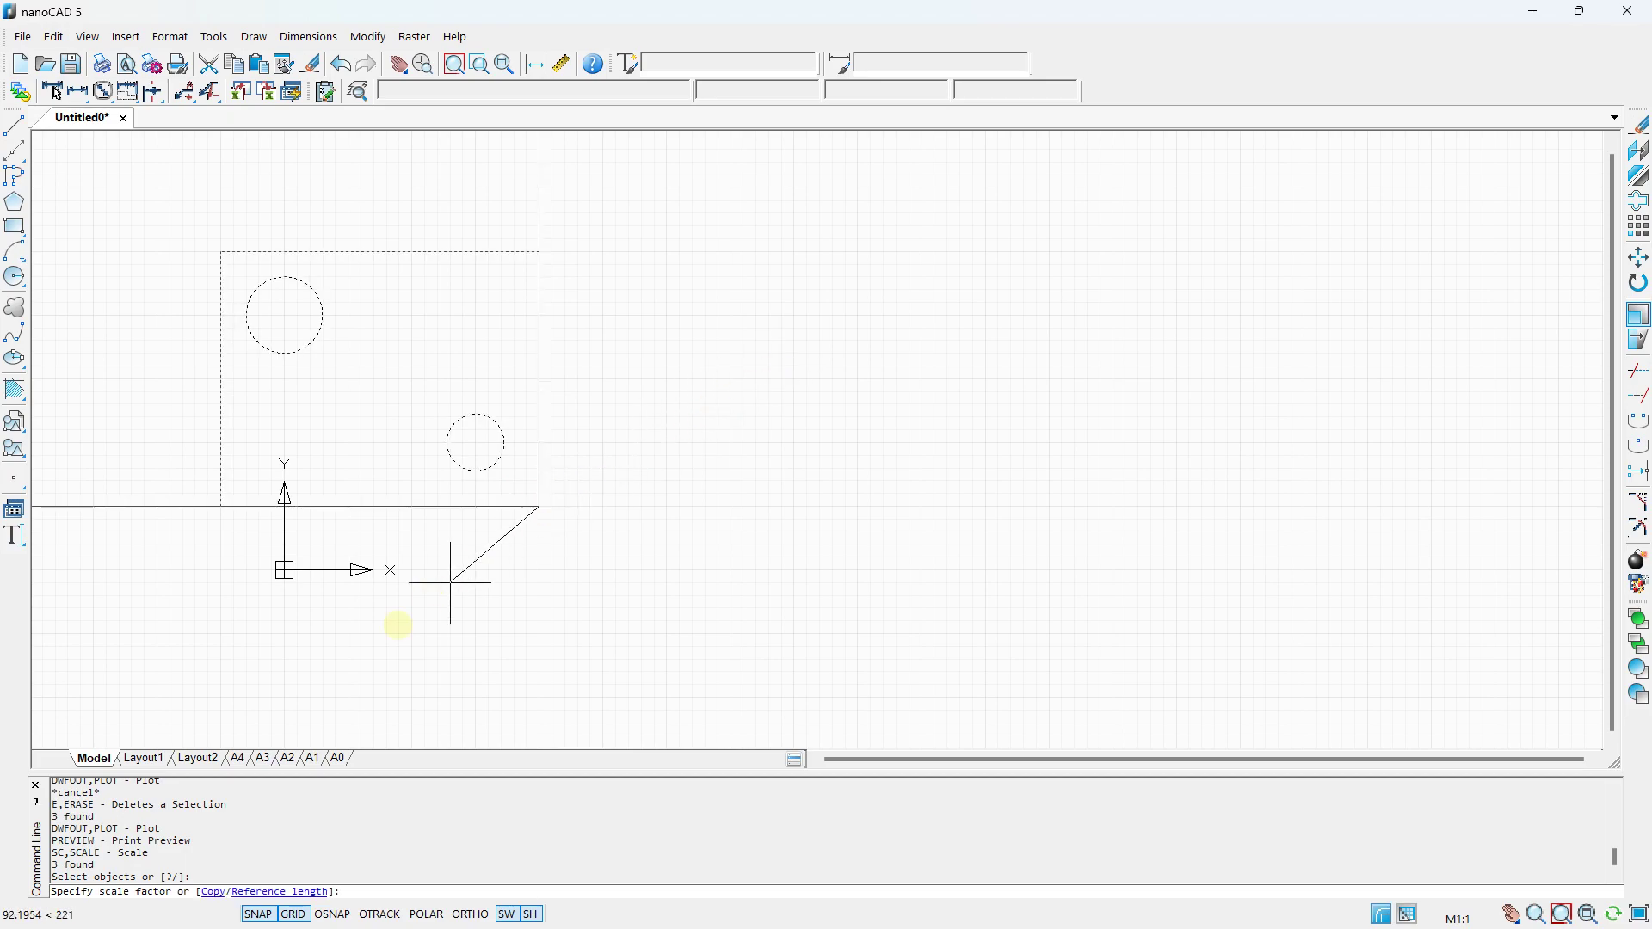
left_click(377, 888)
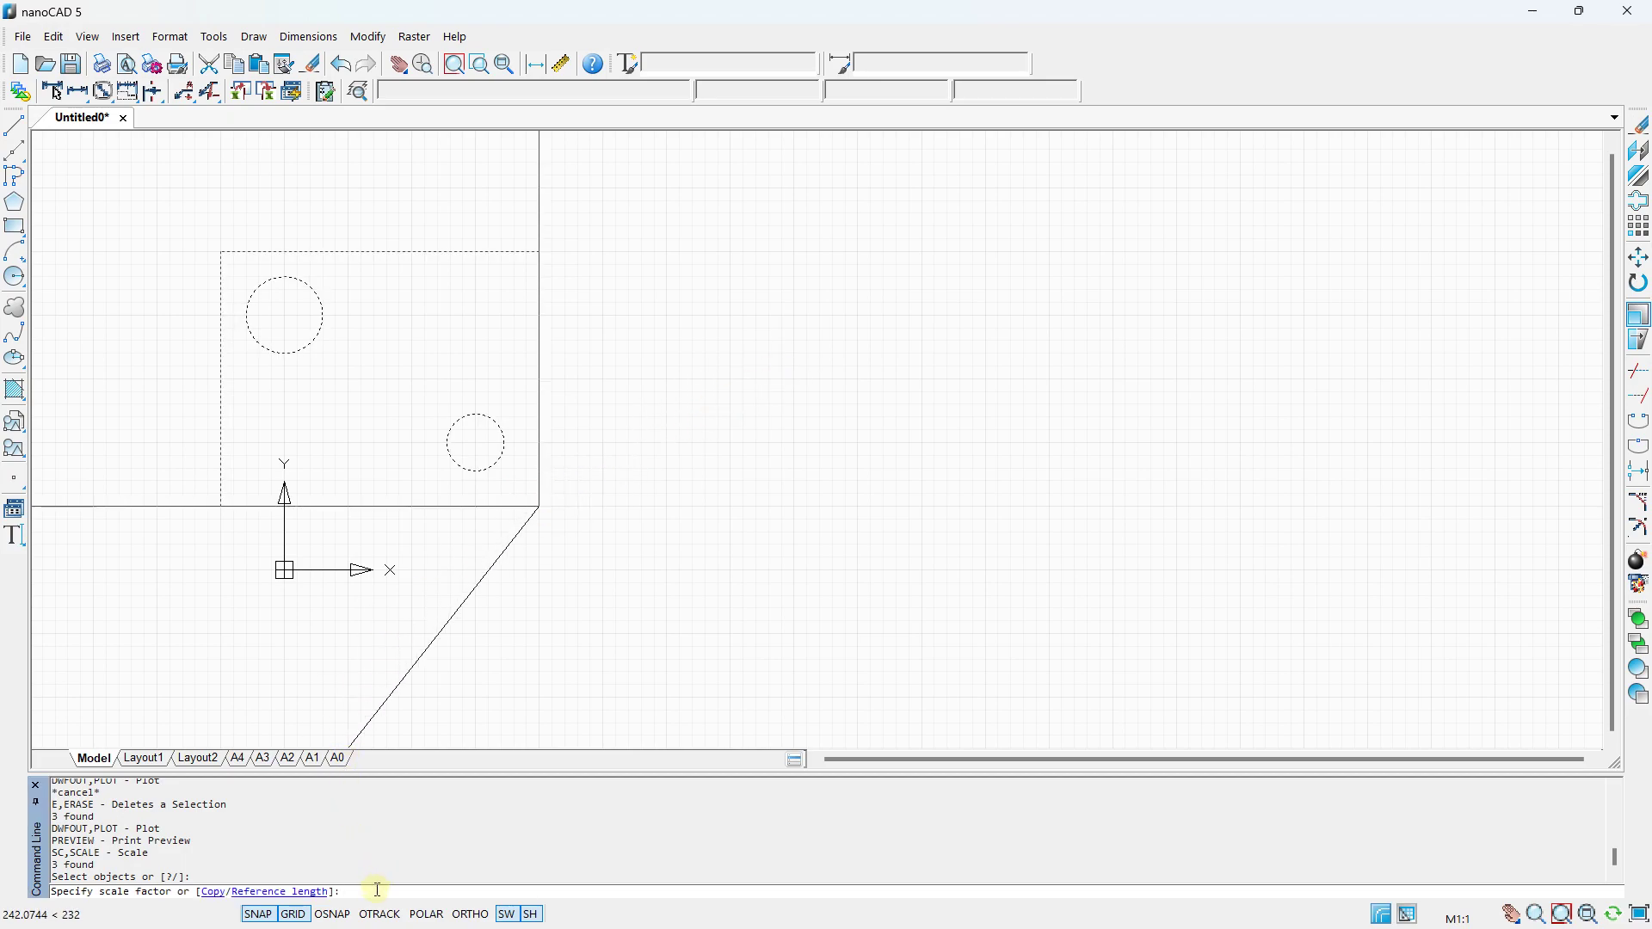
type("2")
key("Return")
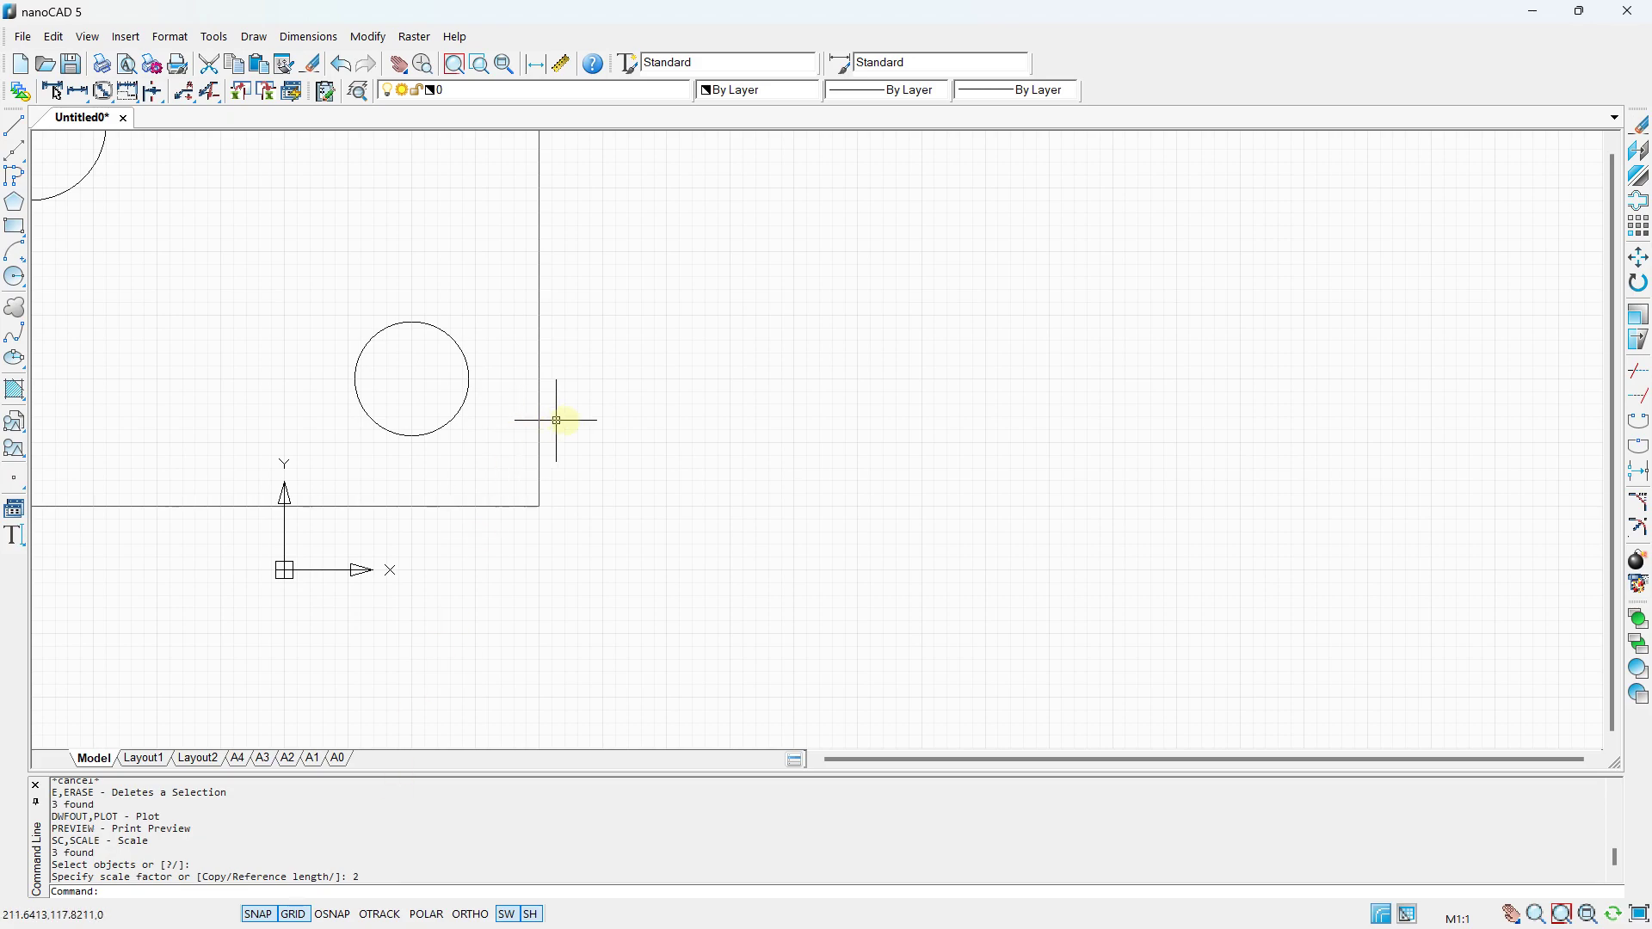
Window-select the enlarged rectangle and its two circles.
scroll(585, 423, "down", 3)
scroll(504, 392, "up", 5)
scroll(503, 392, "down", 1)
scroll(503, 392, "up", 2)
scroll(504, 392, "down", 3)
left_click(405, 250)
left_click(956, 675)
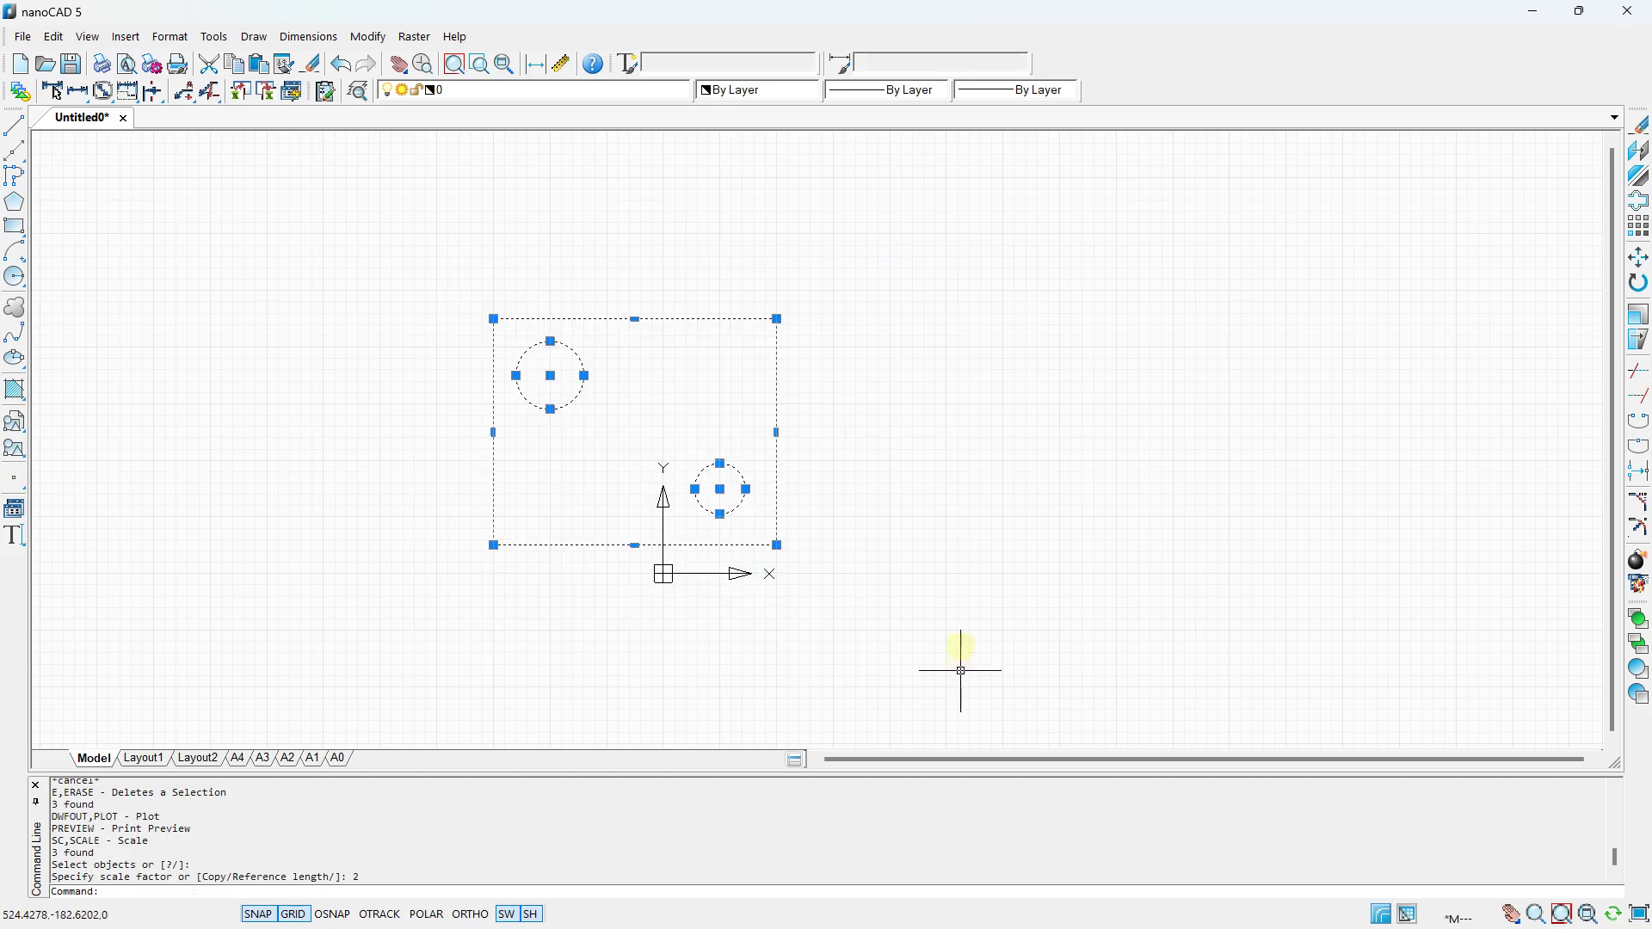
Delete the selected enlarged rectangle and two circles.
key("Delete")
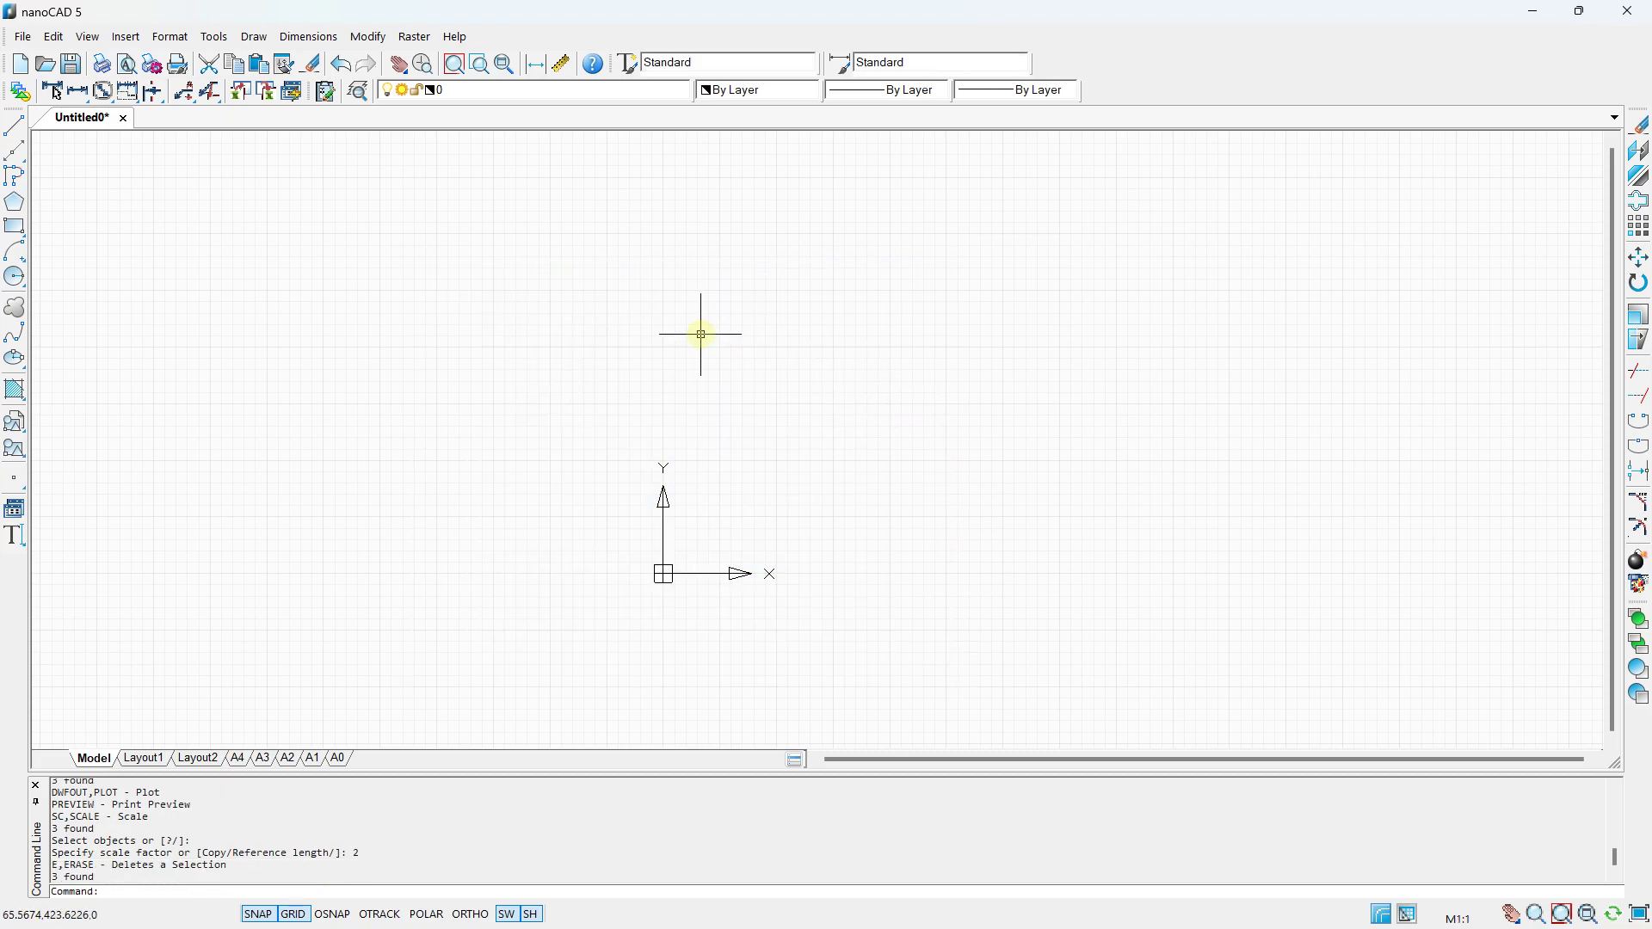